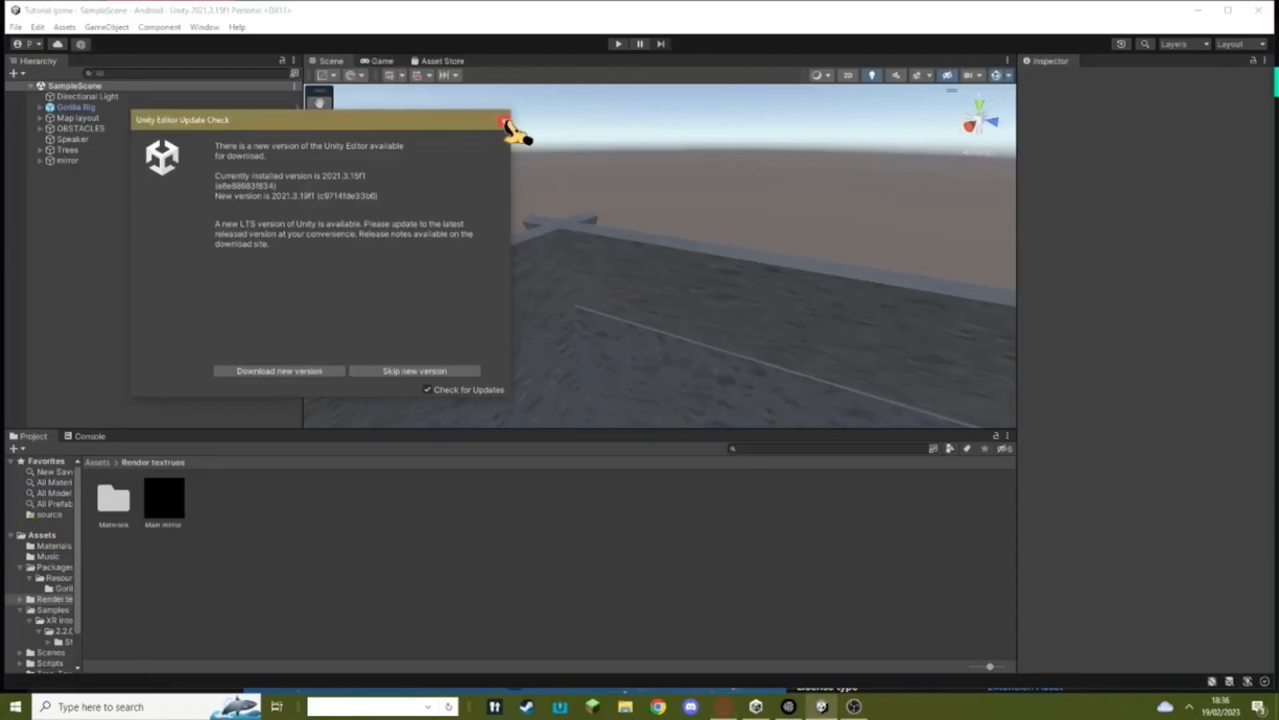
Dismiss the update notice and look around the walled arena and pit in the scene
click(506, 123)
mouse_move(519, 279)
right_down()
mouse_move(700, 340)
mouse_move(760, 381)
right_up()
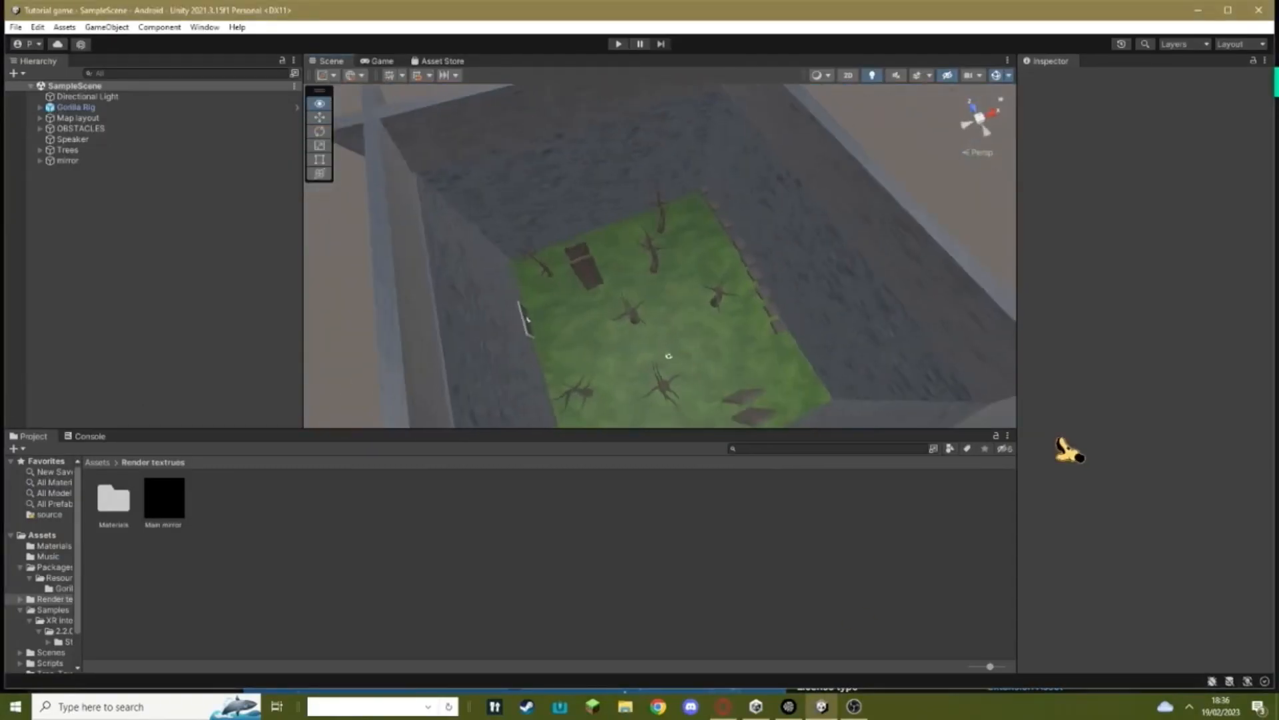
right_drag(660, 300, 599, 280)
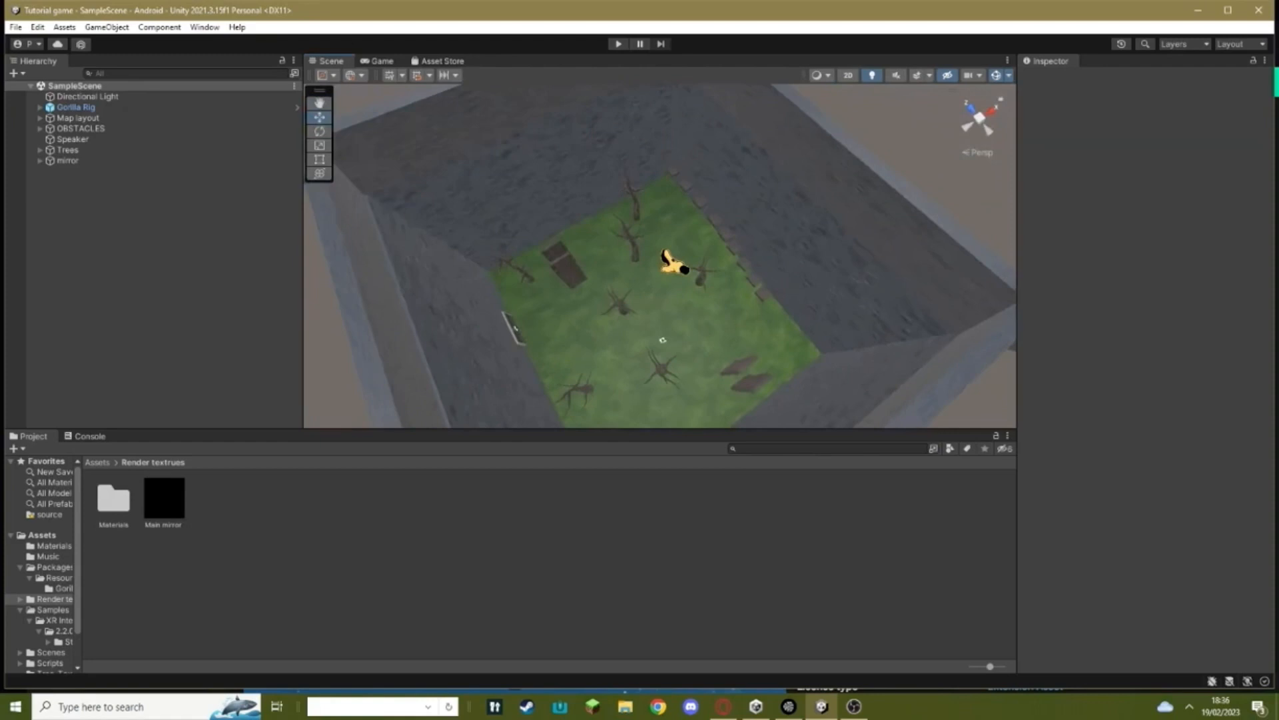
mouse_move(632, 243)
right_down()
mouse_move(632, 228)
mouse_move(716, 200)
mouse_move(506, 75)
right_up()
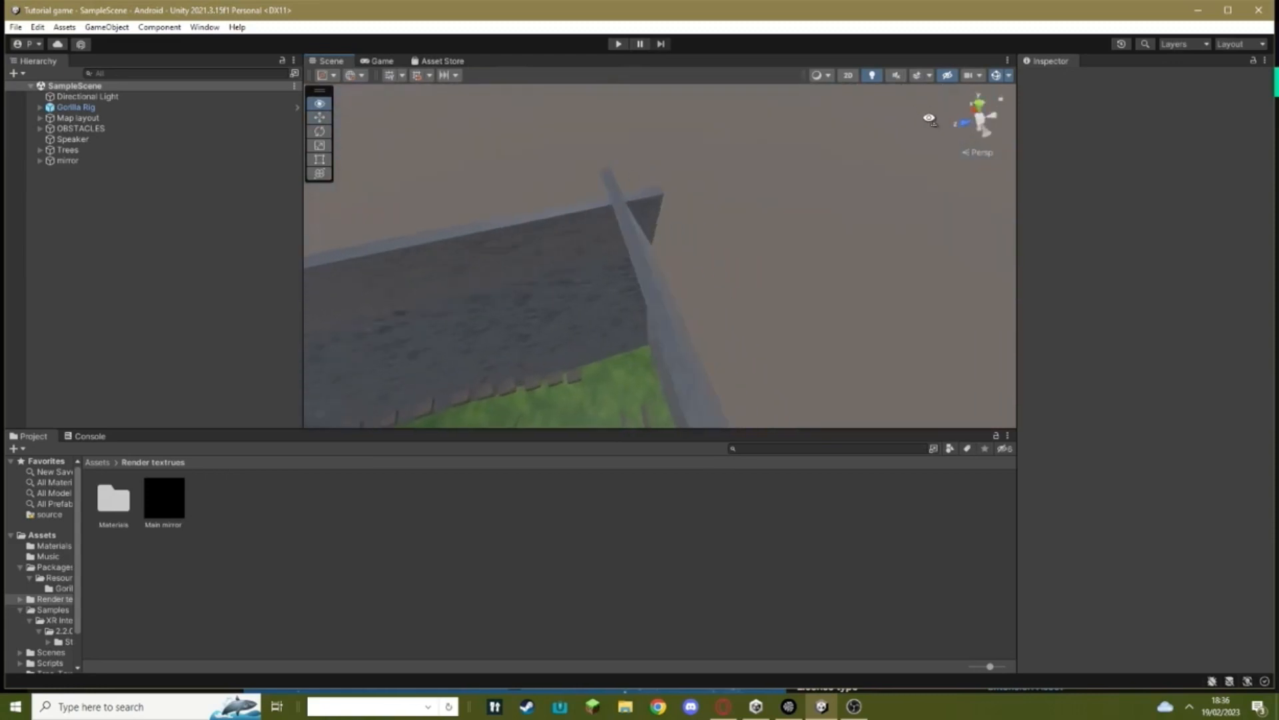
key(f)
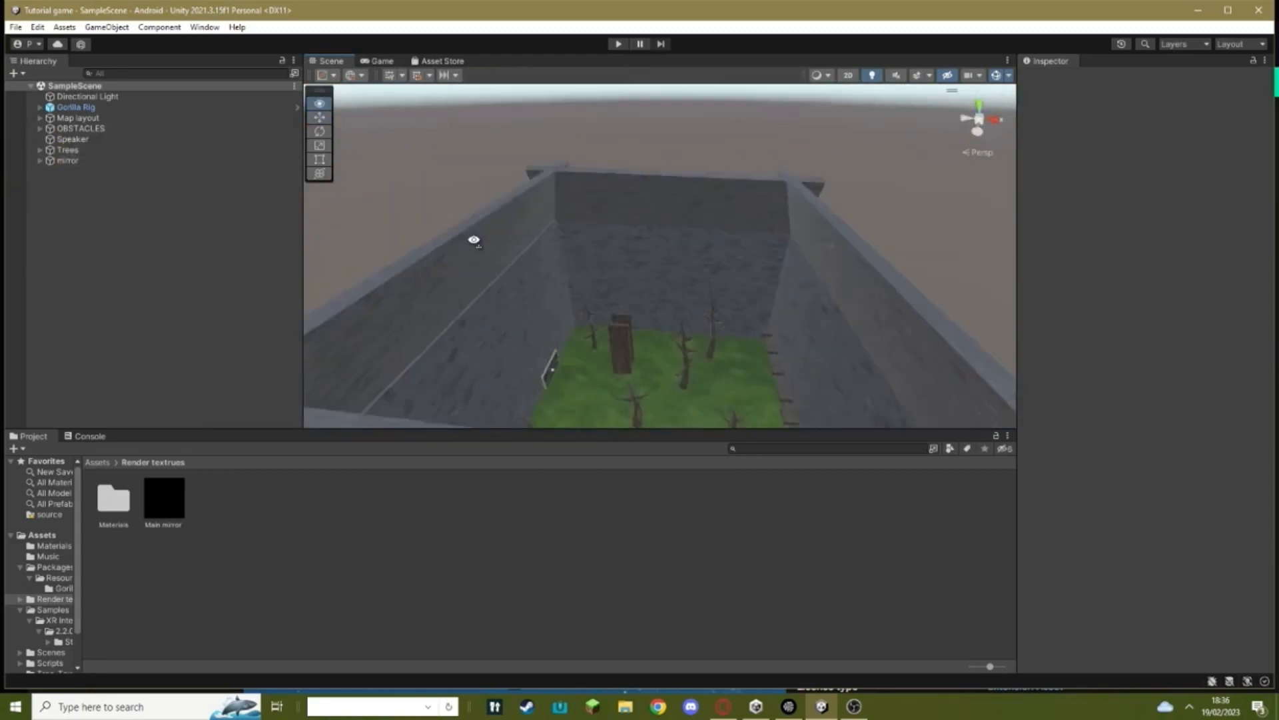
Lower the Speaker's Audio Source volume to 0.257, then deselect it and fly toward the ground
click(72, 139)
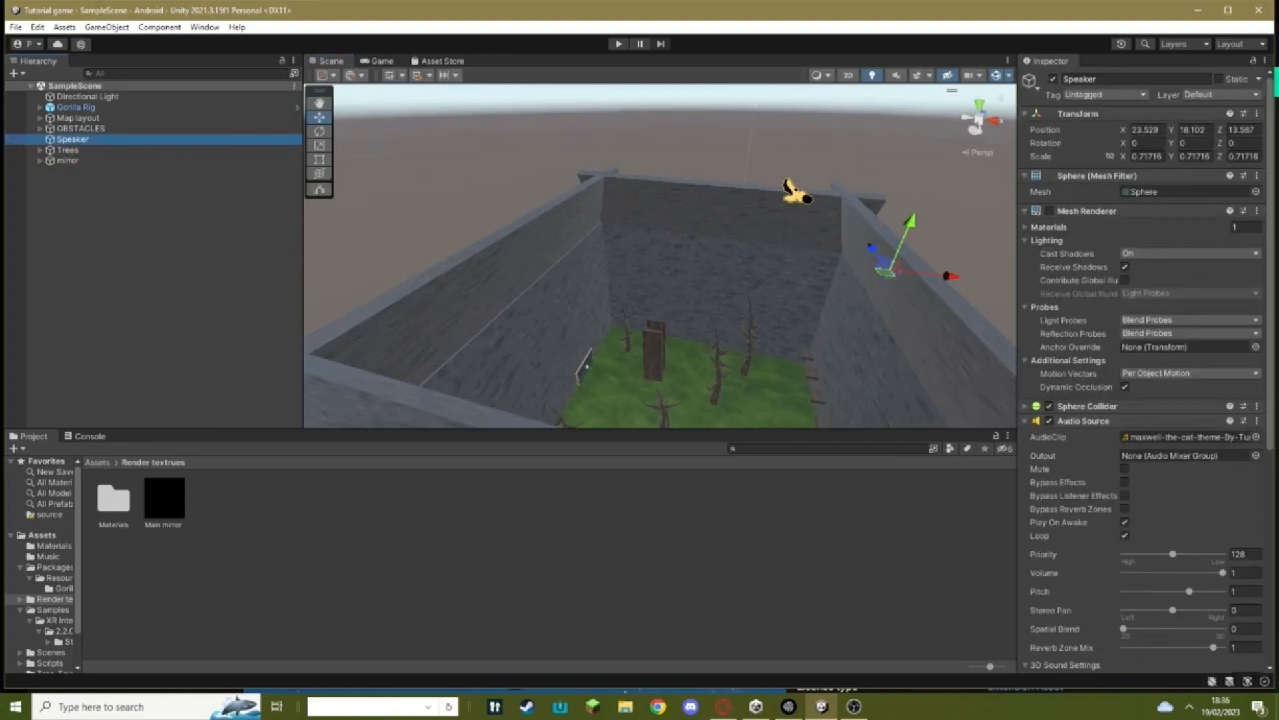
key(f)
scroll(1173, 391, down, 3)
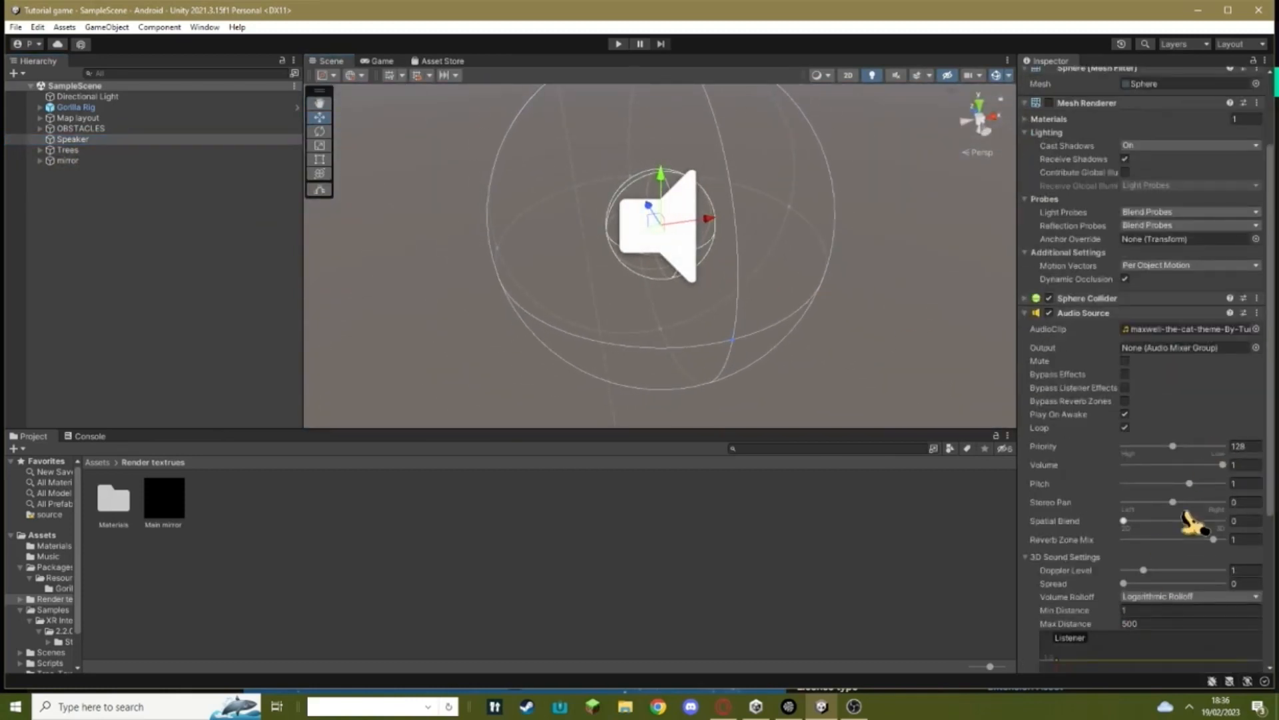
drag(1224, 465, 1158, 467)
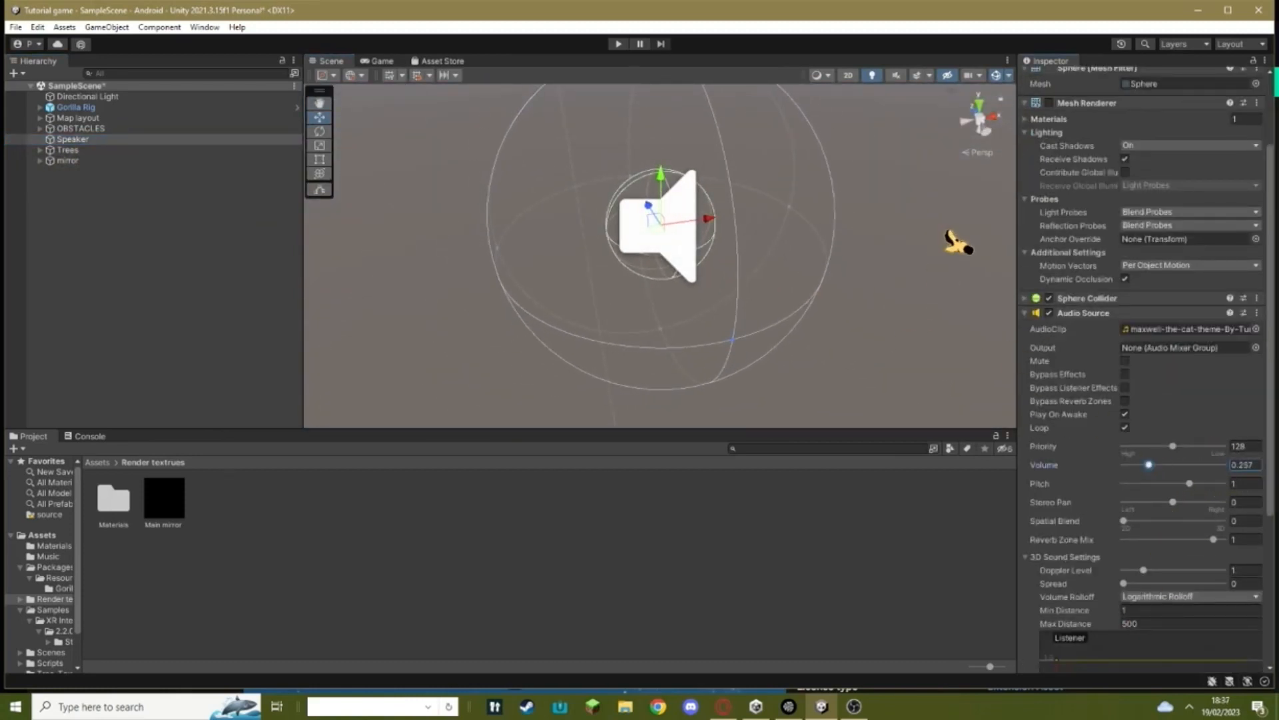
click(929, 240)
mouse_move(560, 250)
right_down()
mouse_move(495, 262)
mouse_move(495, 297)
mouse_move(625, 310)
mouse_move(620, 250)
mouse_move(538, 206)
mouse_move(639, 210)
mouse_move(666, 172)
mouse_move(695, 187)
mouse_move(585, 150)
mouse_move(491, 159)
mouse_move(565, 215)
mouse_move(759, 159)
mouse_move(1004, 192)
right_up()
Show the top-level Assets folder in the Project window
click(98, 462)
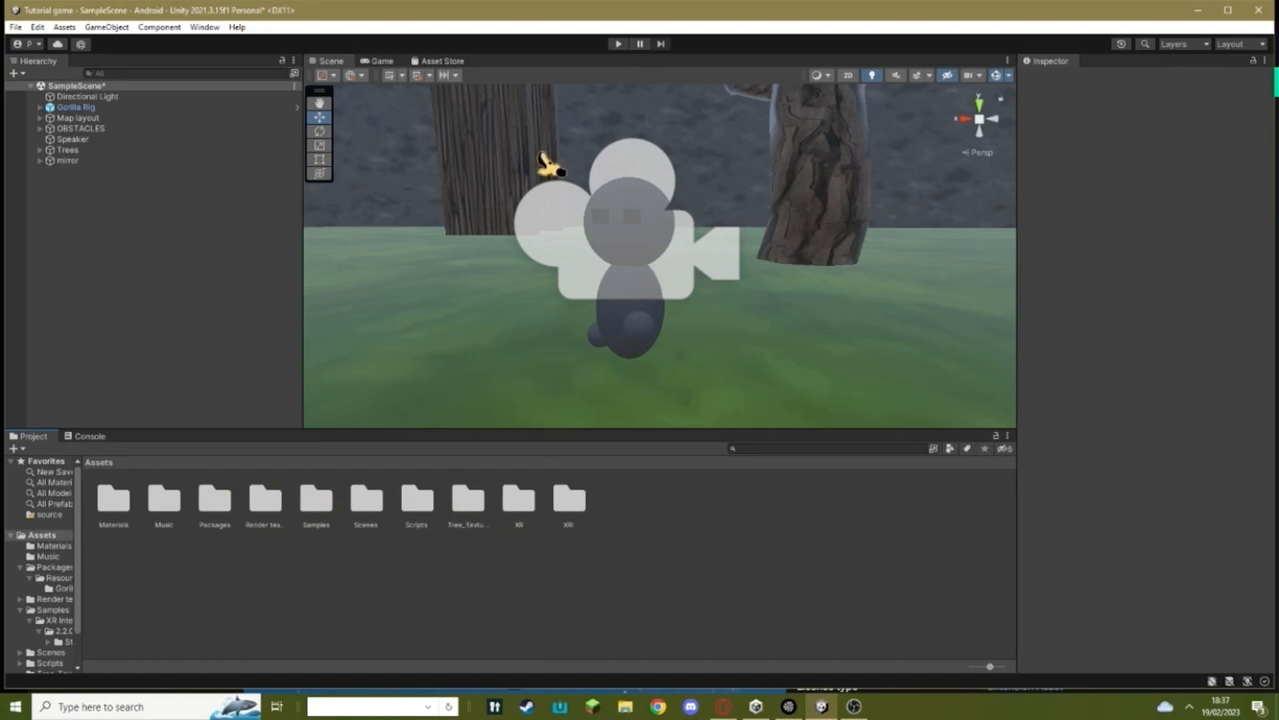
scroll(640, 271, up, 3)
scroll(499, 370, down, 3)
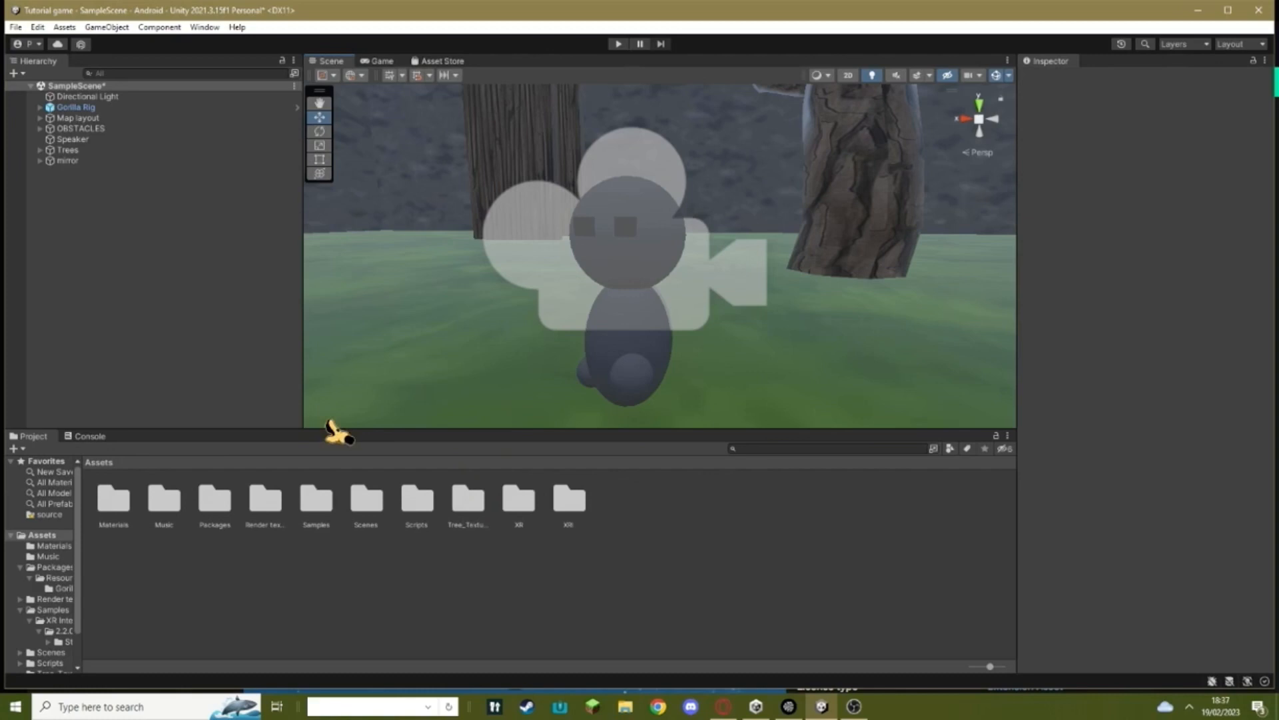
Open the Gorilla Rig prefab from Packages > Resources > GorillaPrefabs for editing
double_click(113, 500)
click(96, 462)
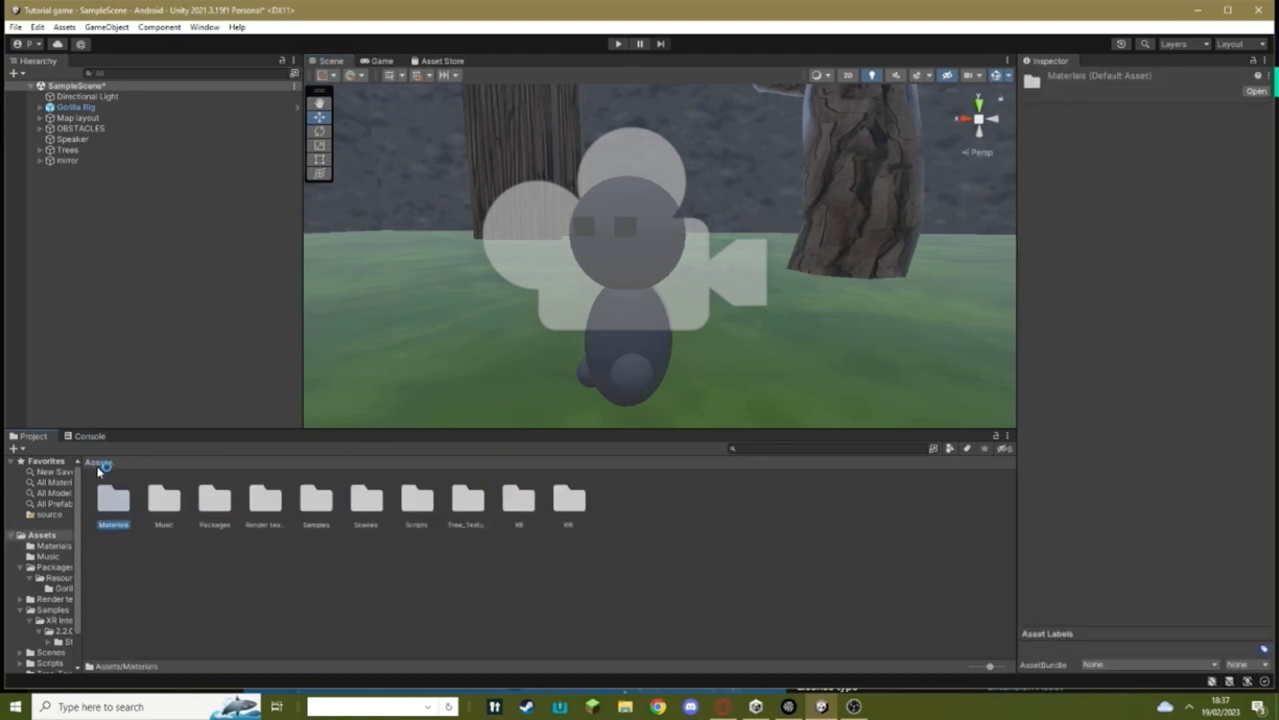
double_click(215, 500)
double_click(125, 504)
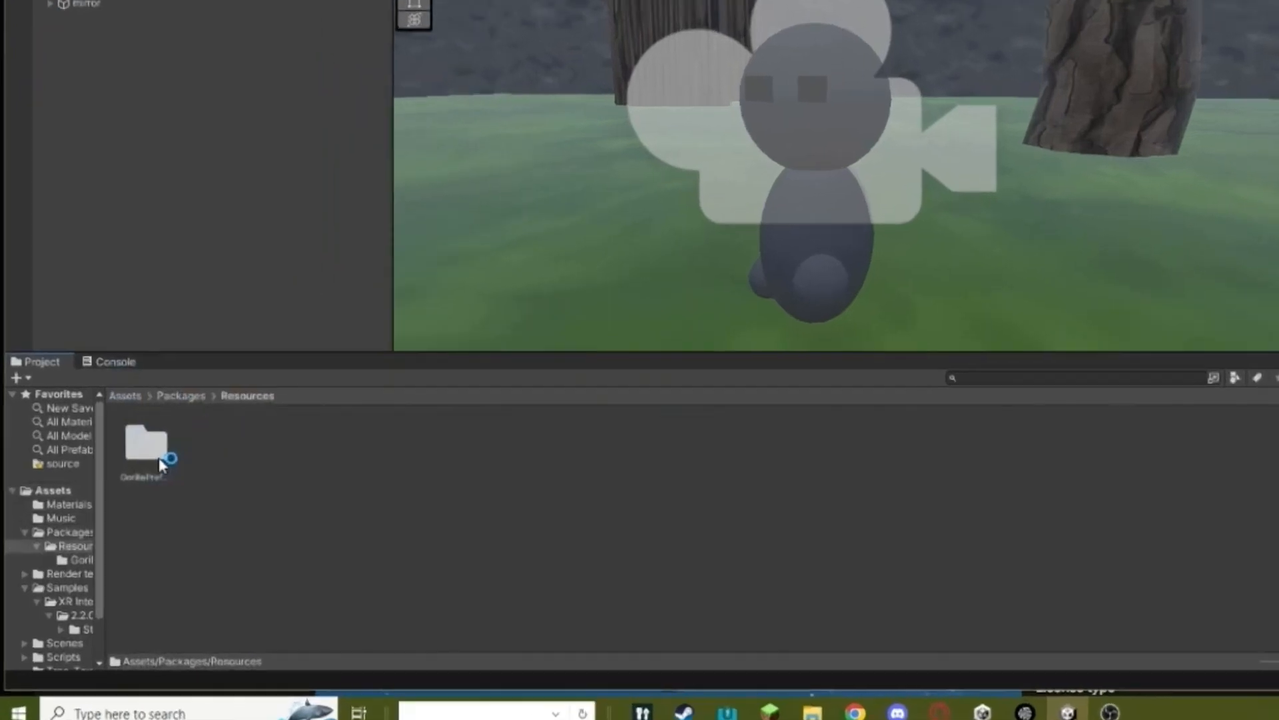
double_click(237, 331)
double_click(113, 500)
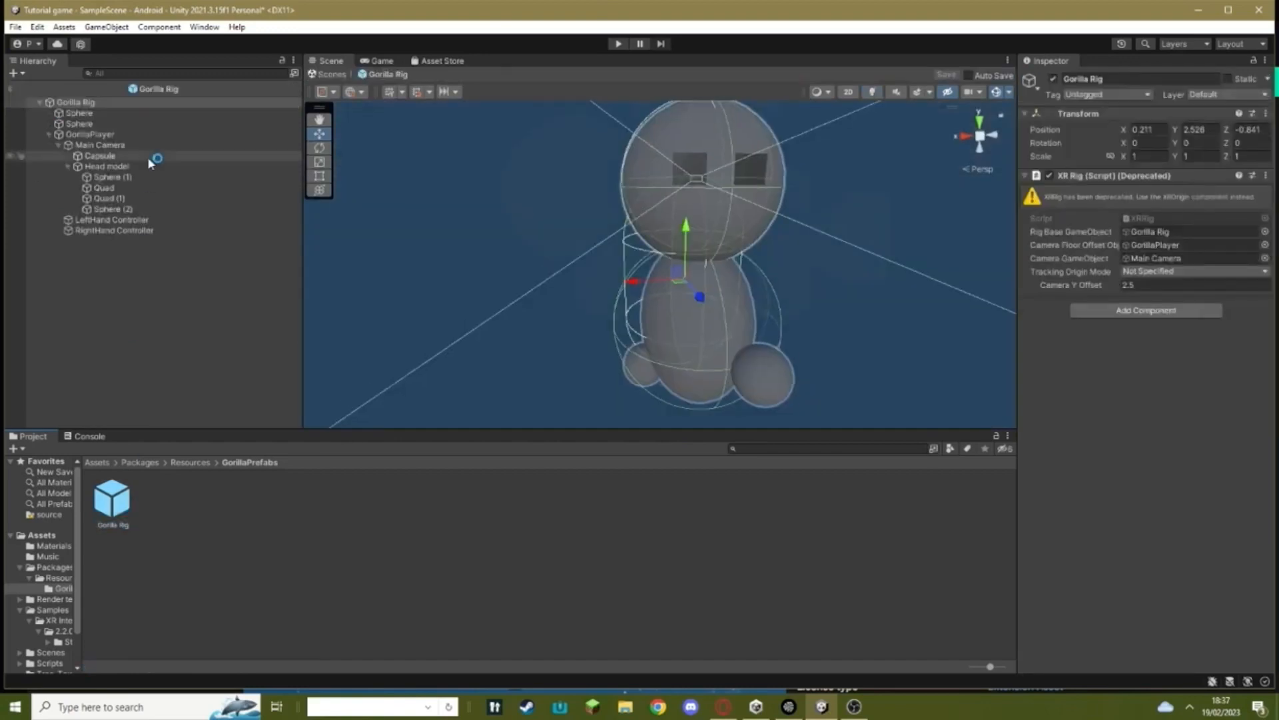
Delete the Head model from the Gorilla Rig, return to the scene and save the prefab
click(105, 166)
click(105, 166)
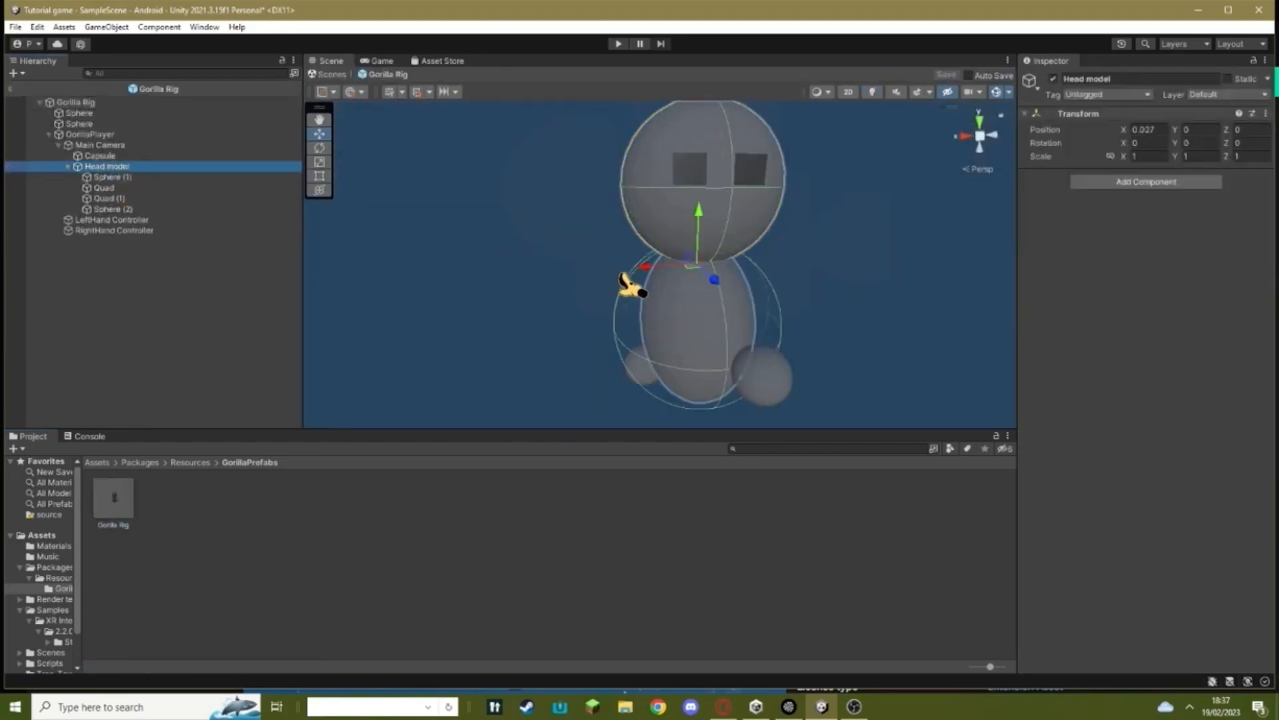
key(Delete)
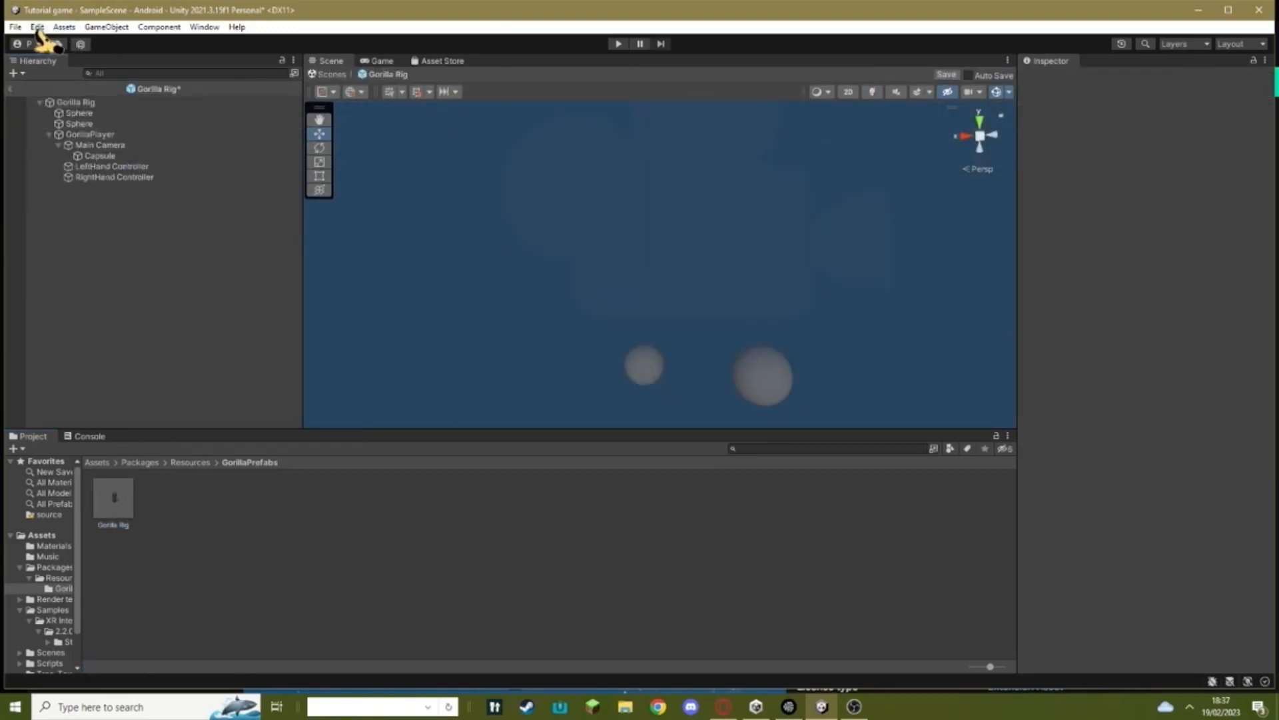
click(12, 89)
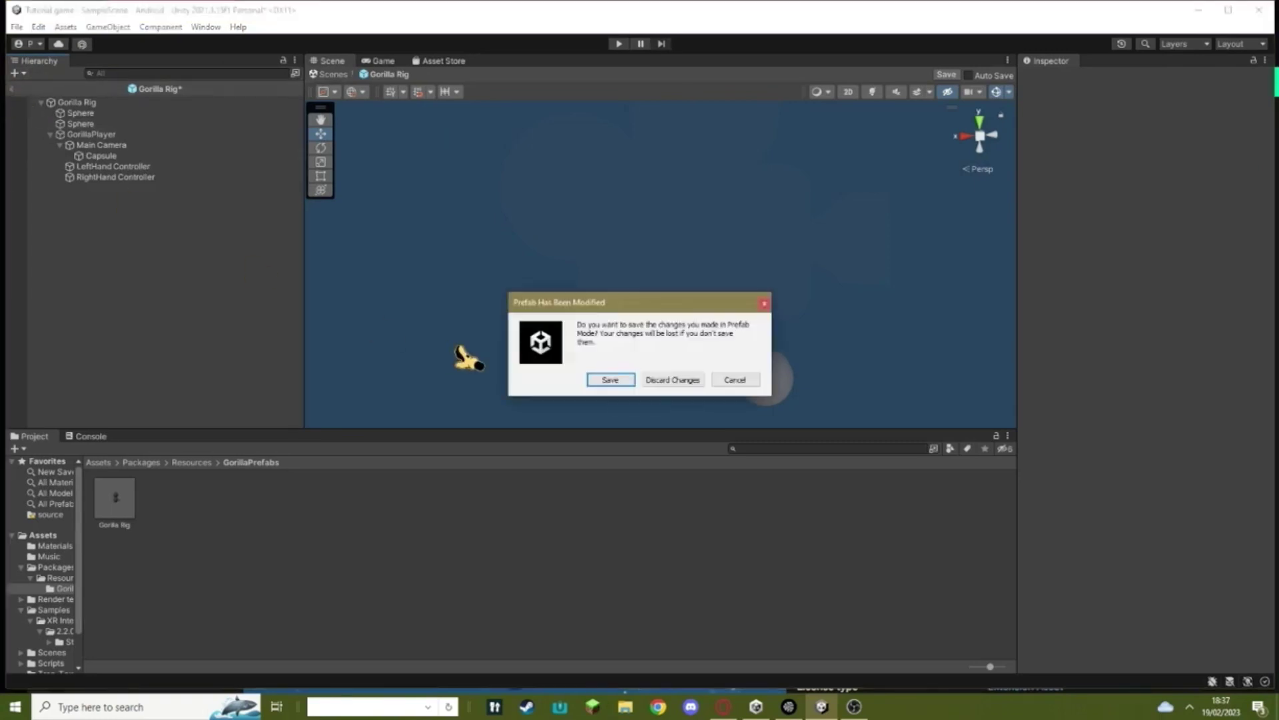
click(611, 380)
scroll(660, 301, down, 5)
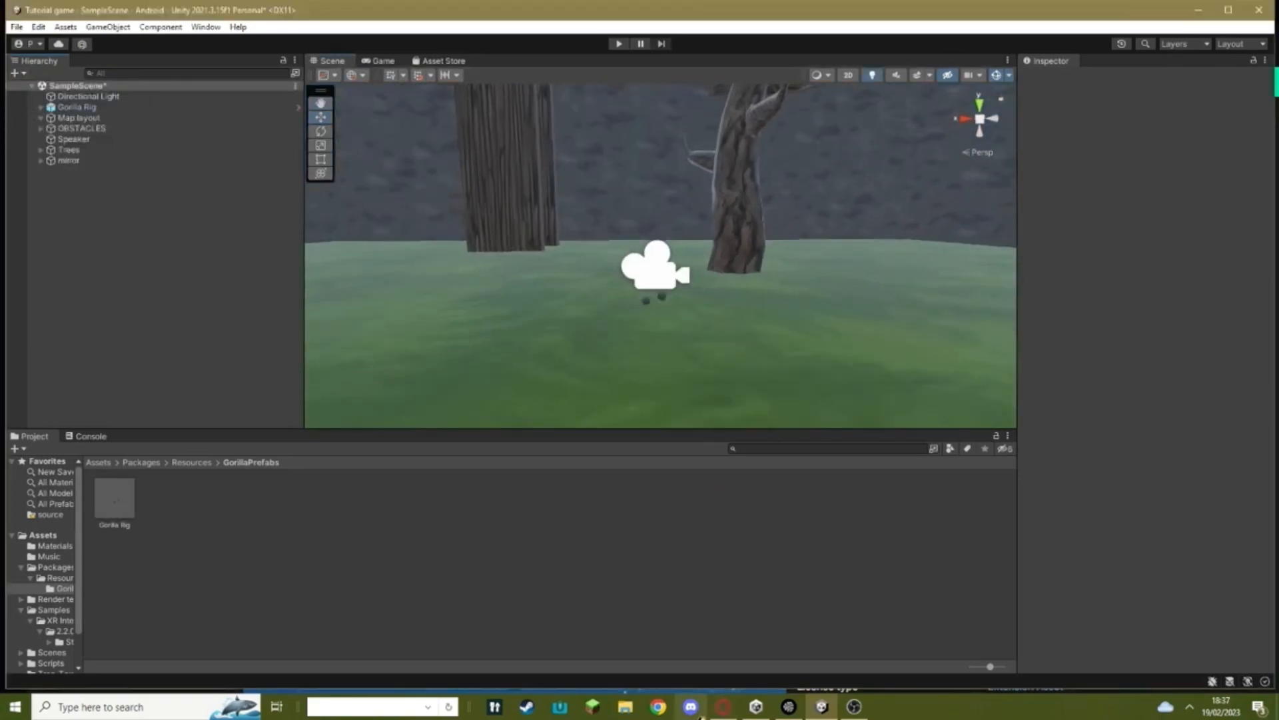
Send the PUN 2 - FREE asset from its store page to the Unity editor
click(717, 708)
scroll(600, 330, down, 3)
scroll(699, 320, up, 1)
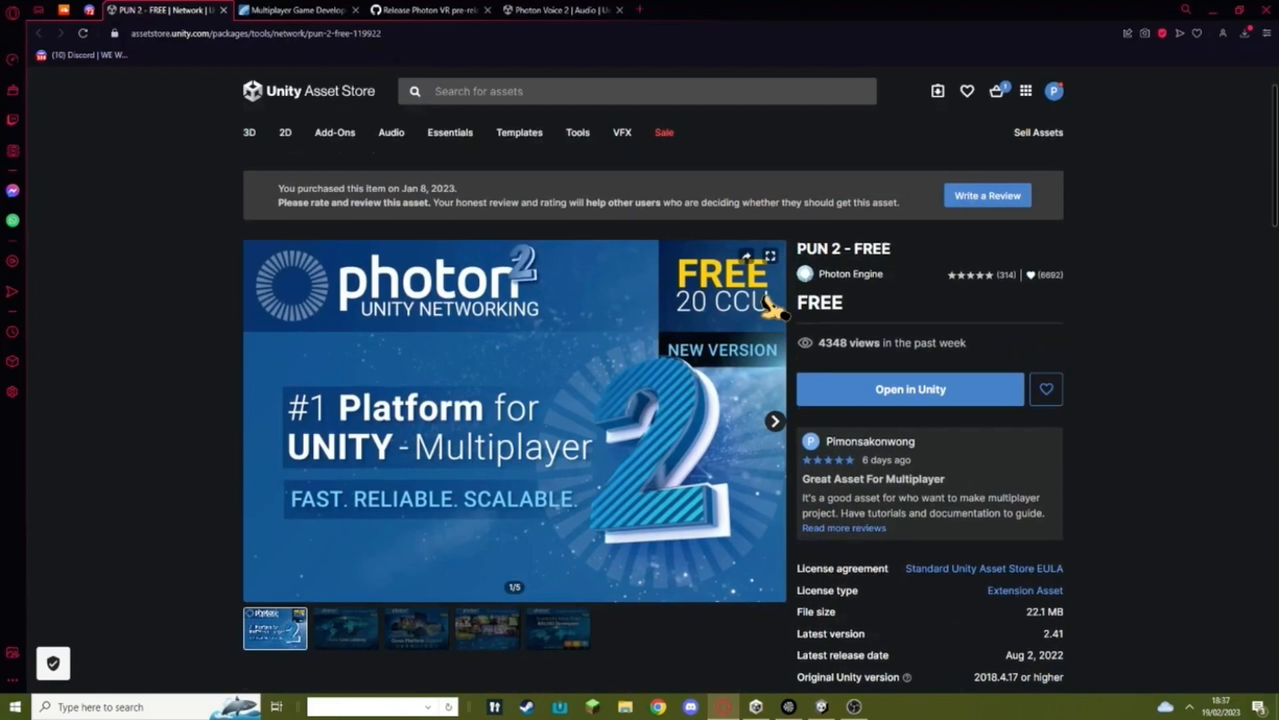
click(935, 390)
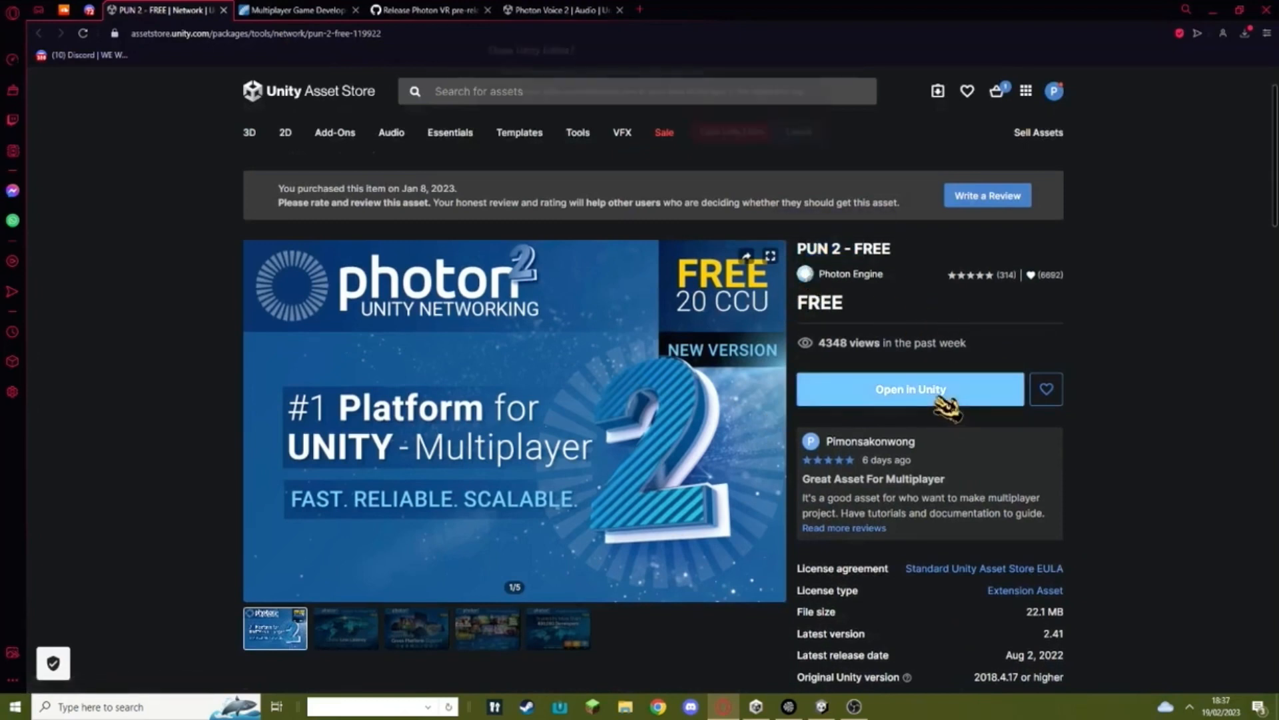
click(735, 132)
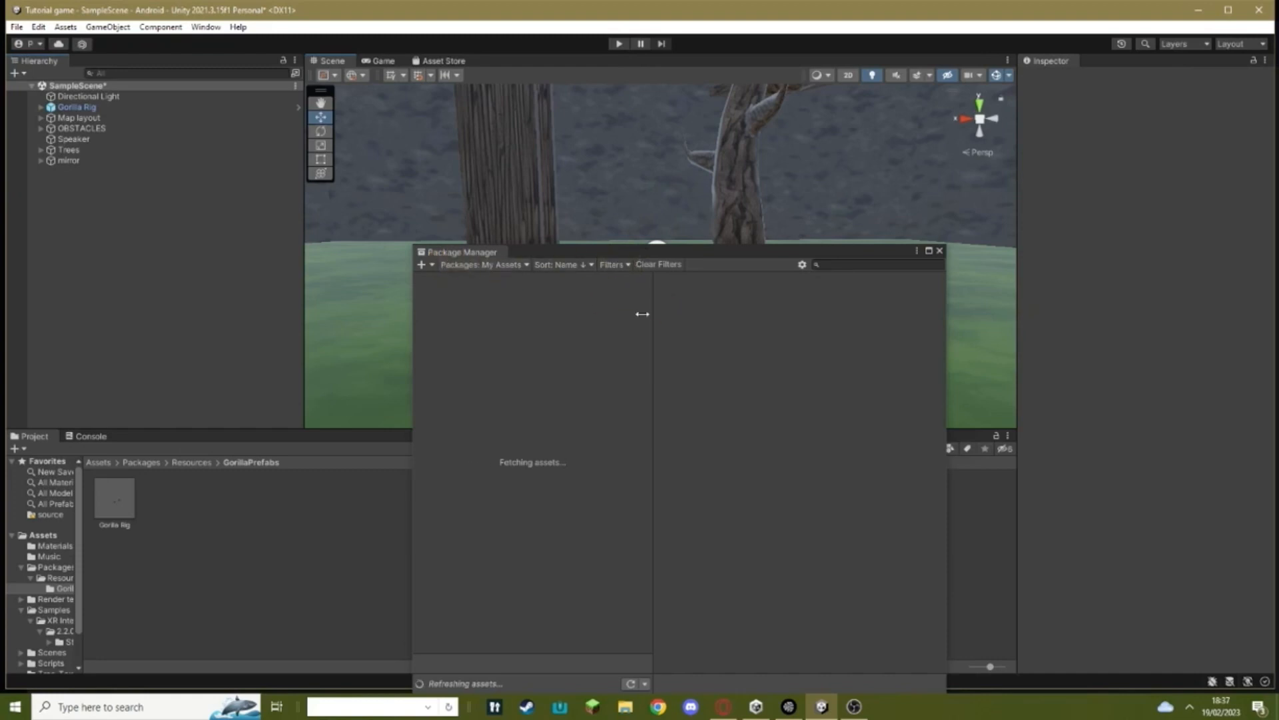
Import the PUN 2 - FREE package with all its files into the project
click(590, 286)
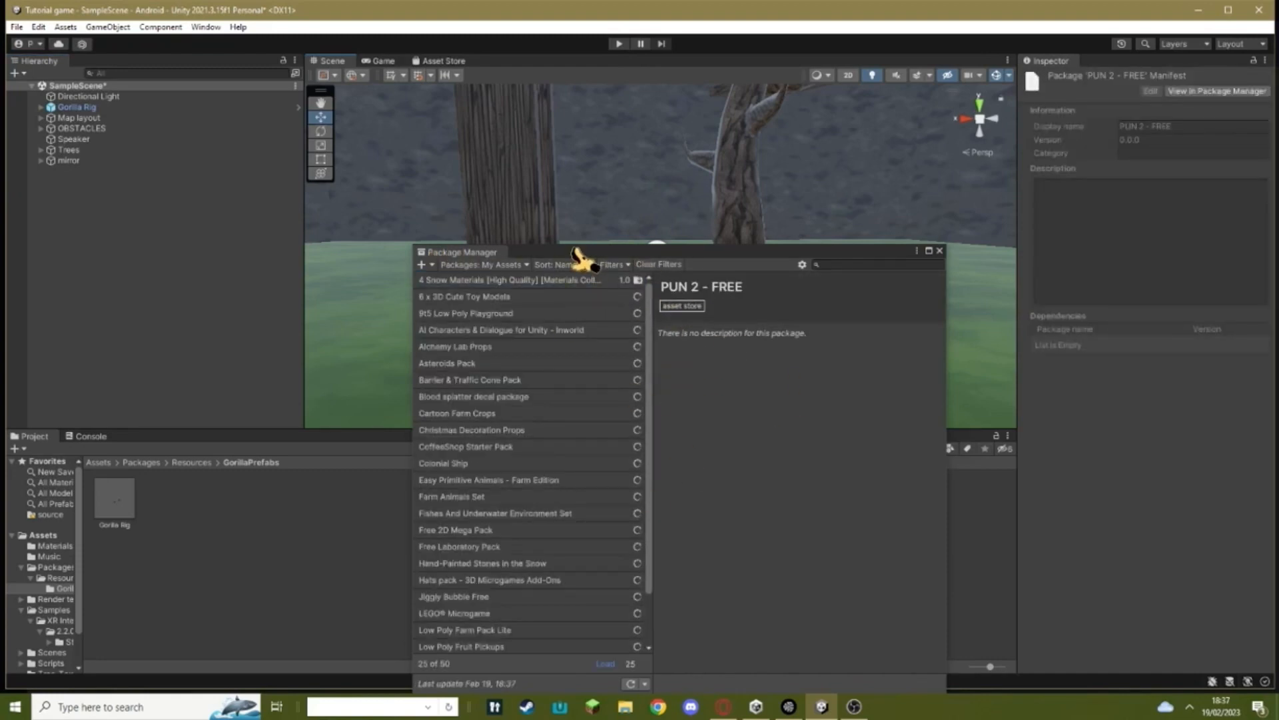
drag(586, 257, 608, 186)
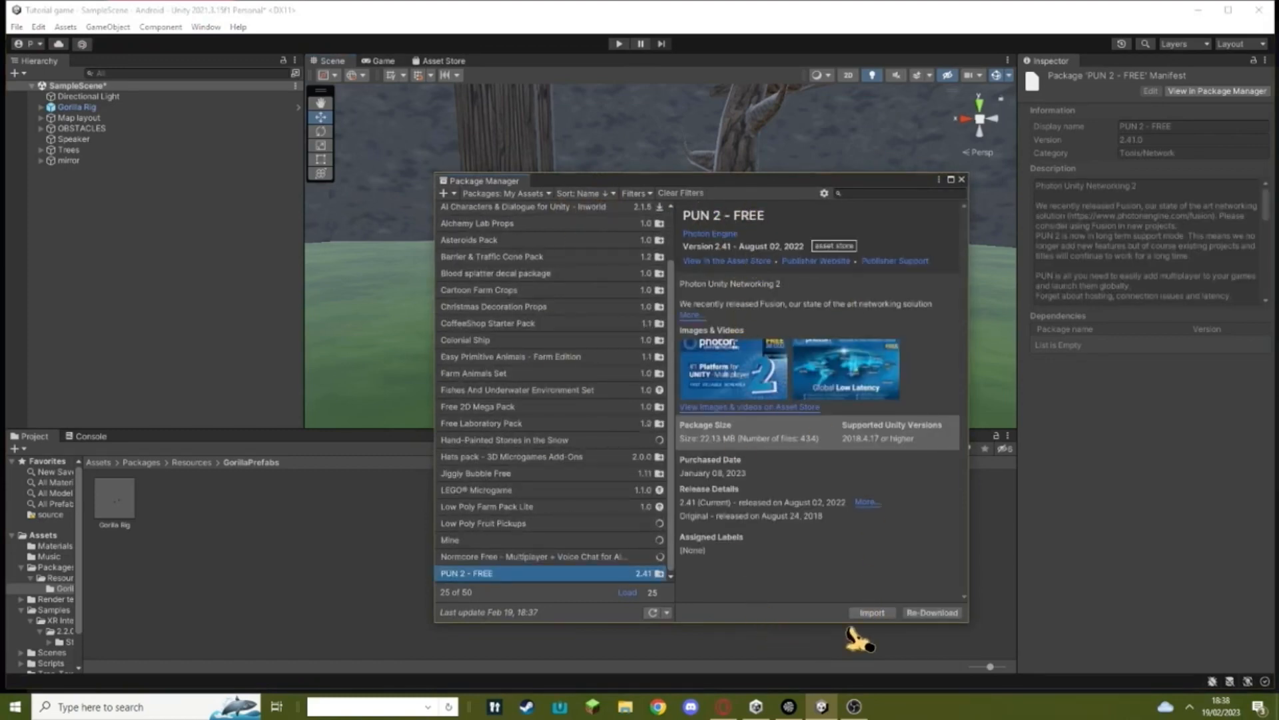
click(871, 613)
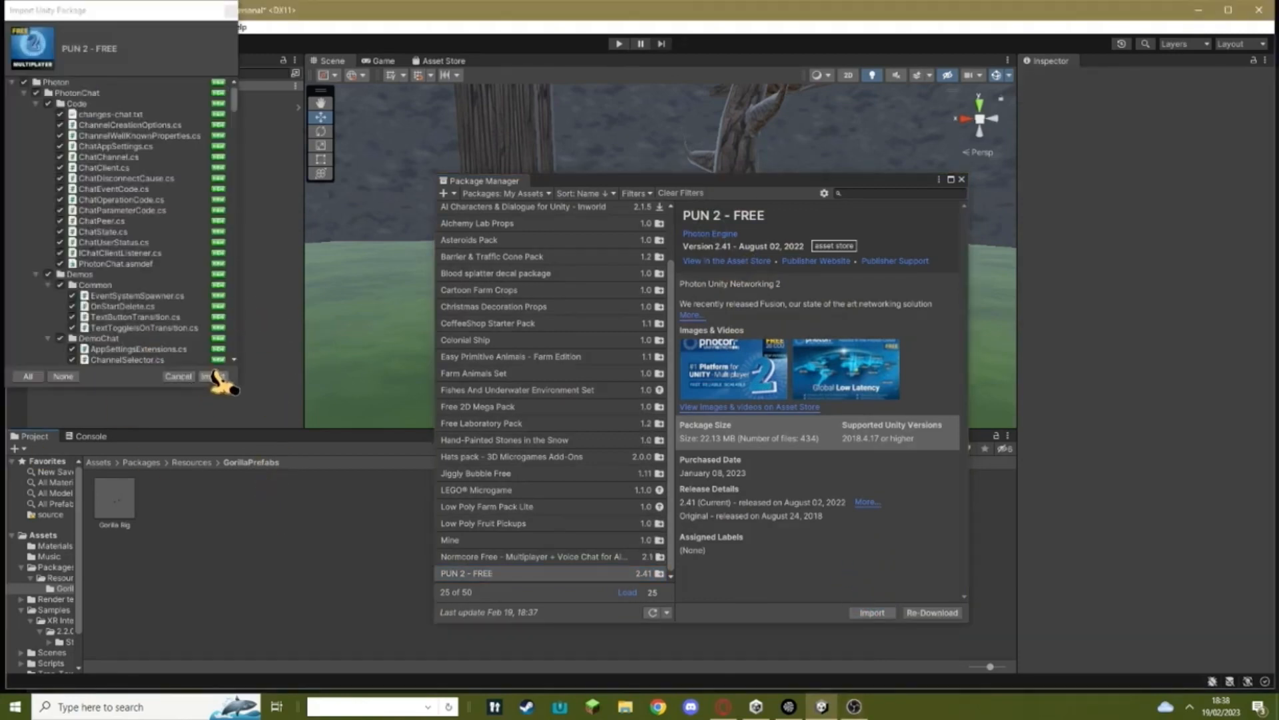
drag(155, 12, 318, 101)
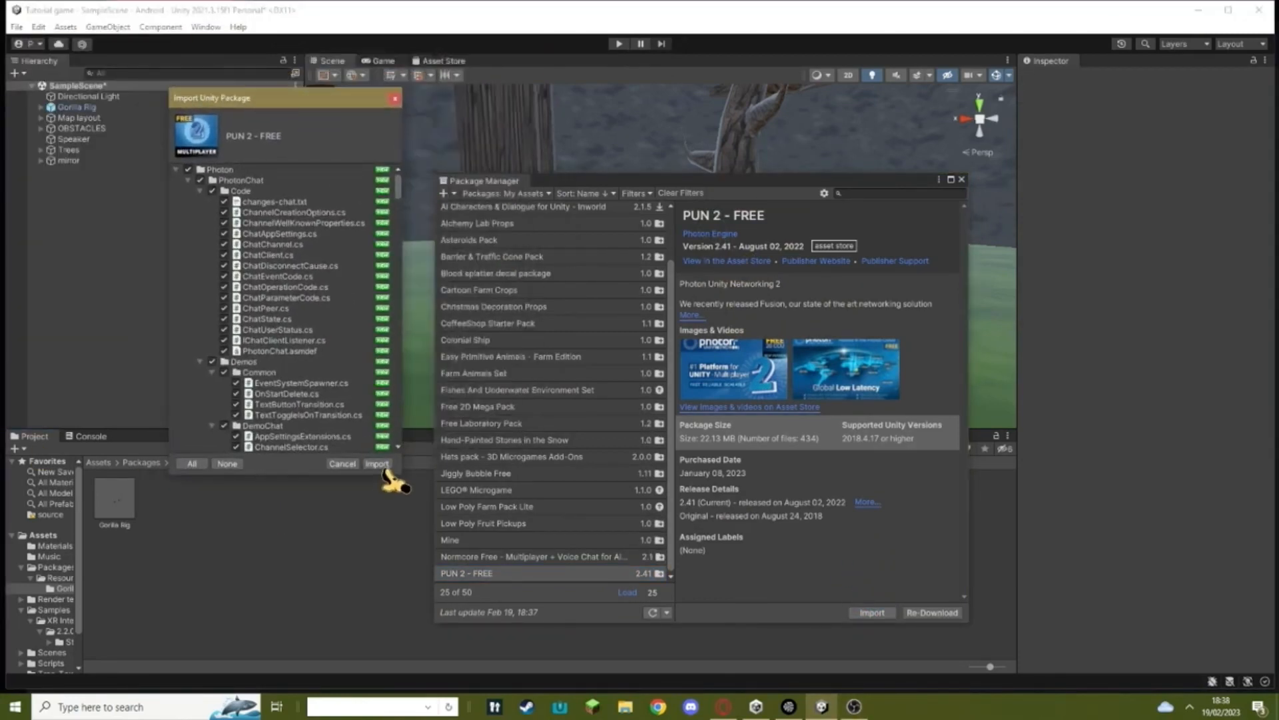
click(377, 464)
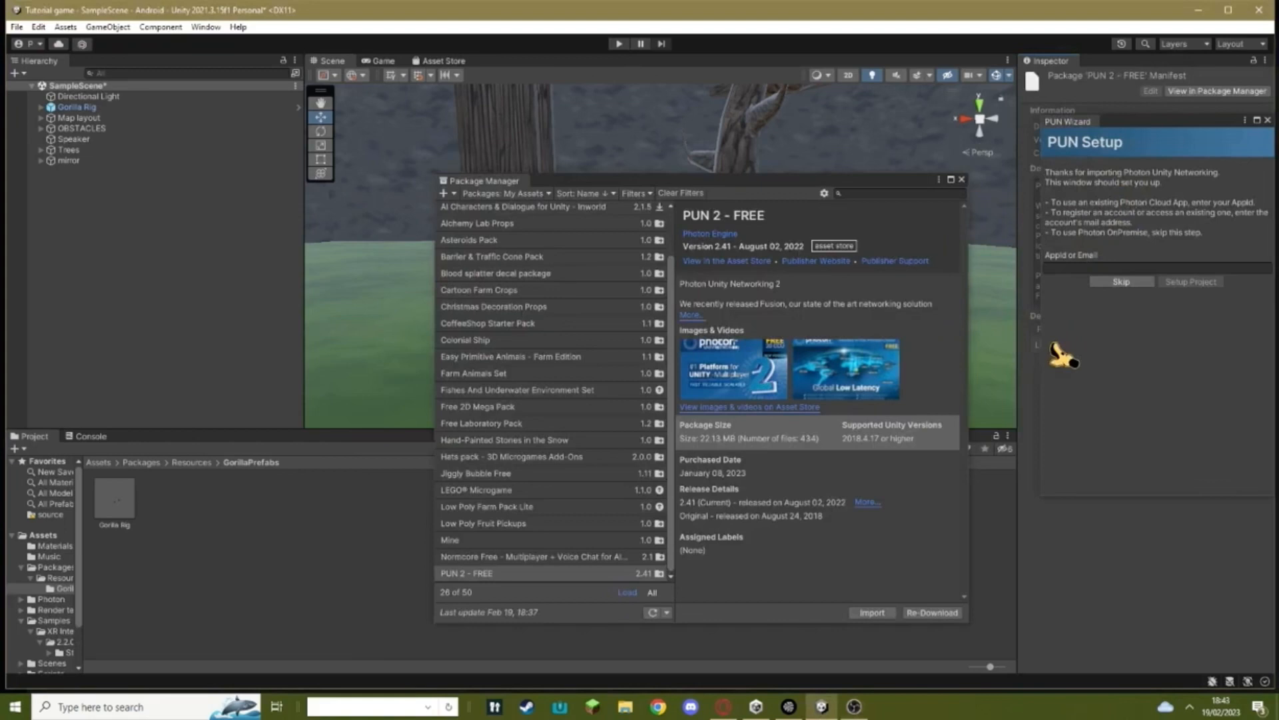
Undock the PUN setup wizard and move it lower on the screen
drag(1130, 125, 985, 188)
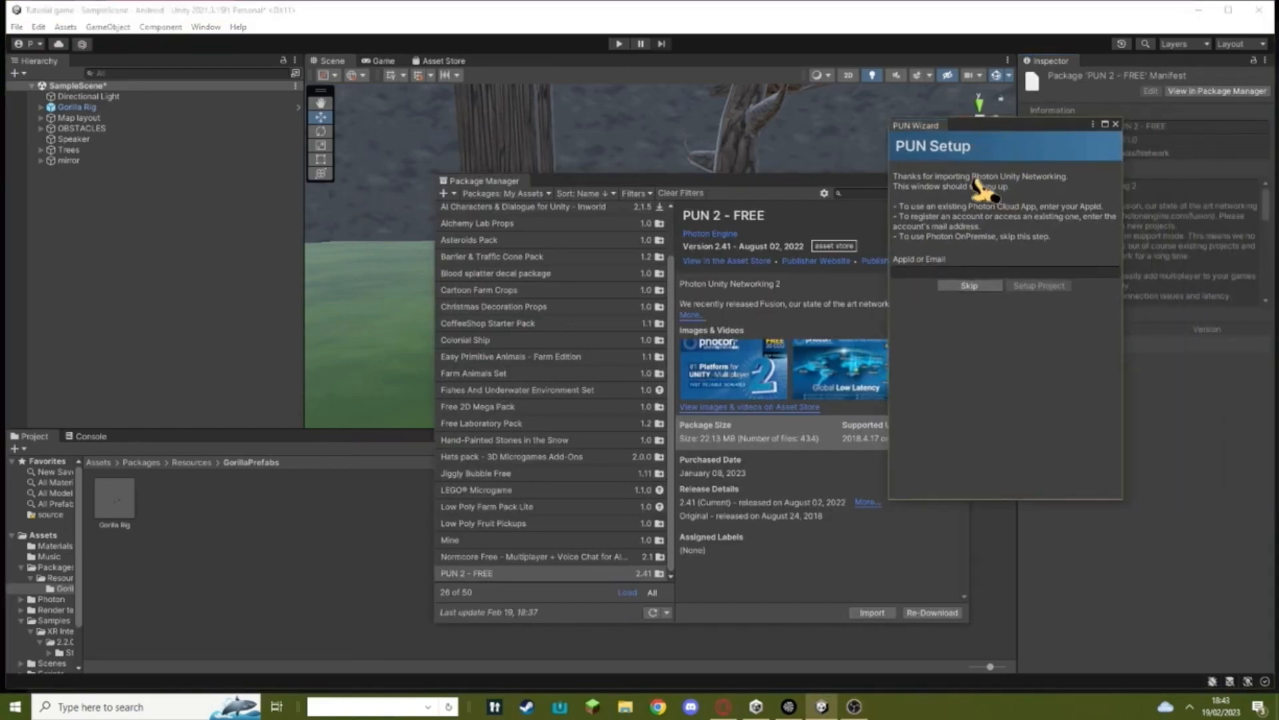
drag(992, 143, 1109, 252)
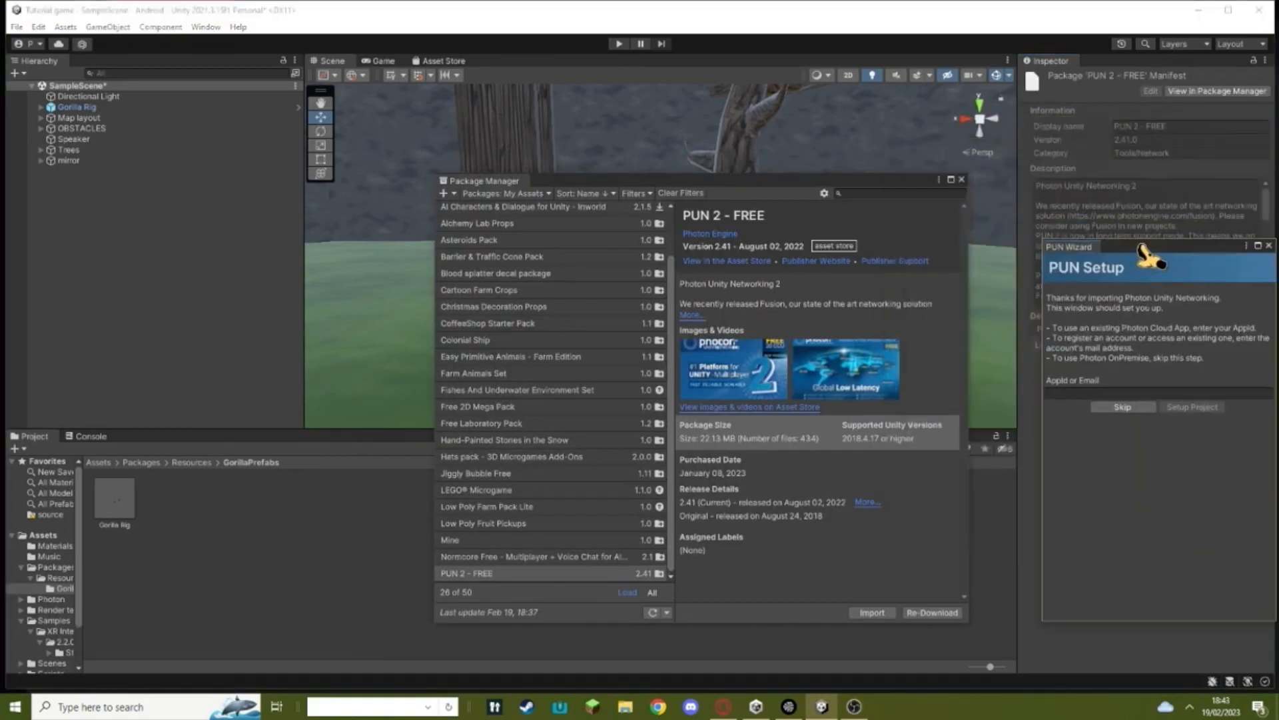
Create a new Photon app with the Pun SDK named 'tutorial game pun'
click(700, 707)
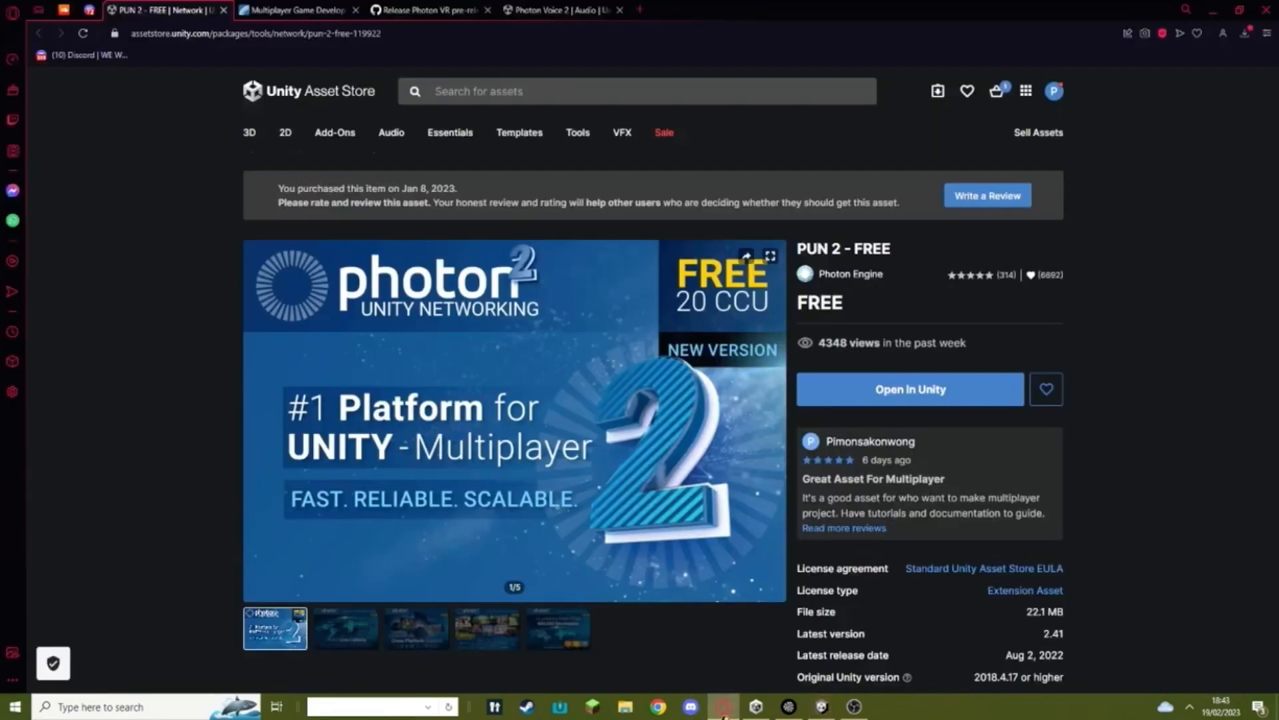
click(301, 10)
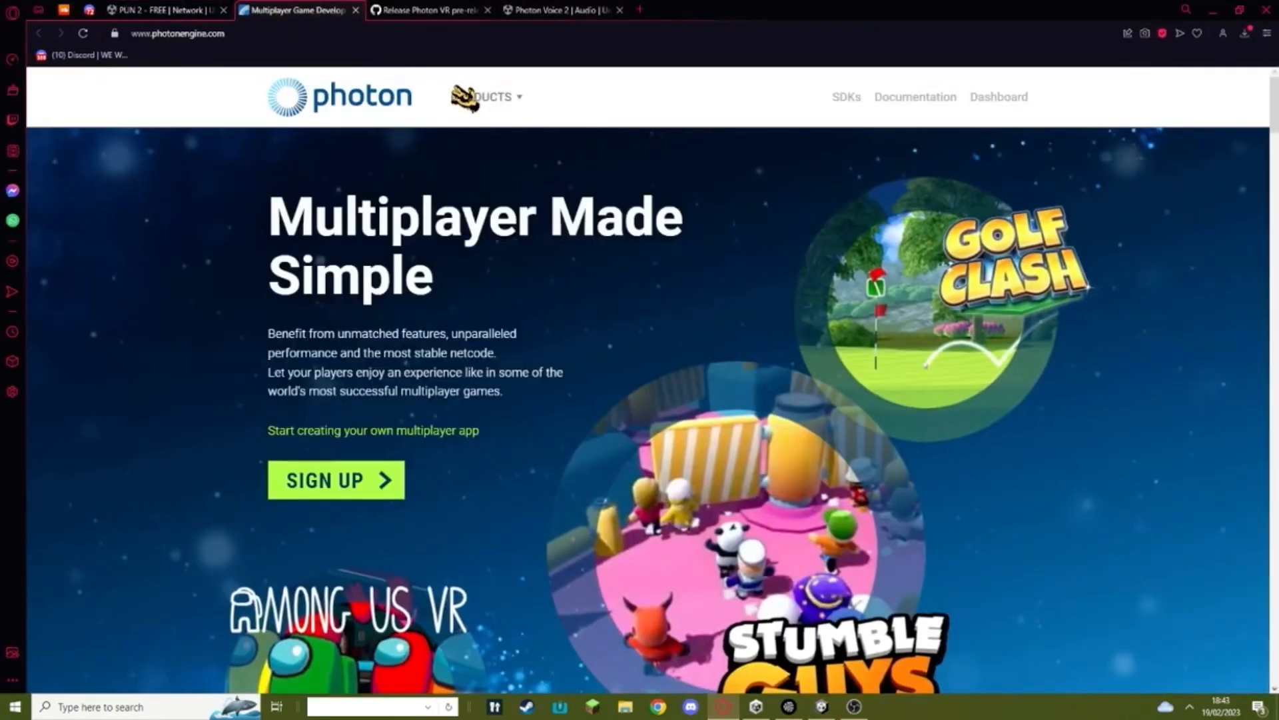
scroll(700, 300, down, 2)
scroll(600, 300, up, 1)
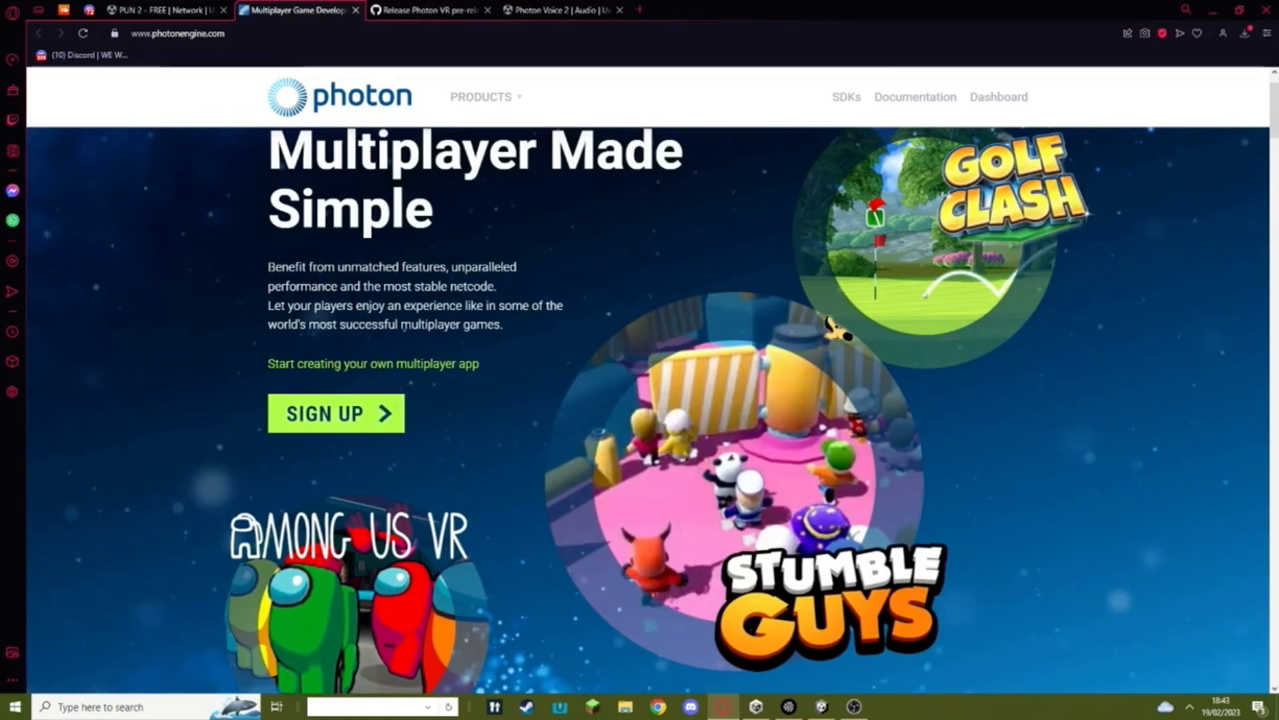
scroll(540, 290, down, 3)
scroll(540, 269, down, 3)
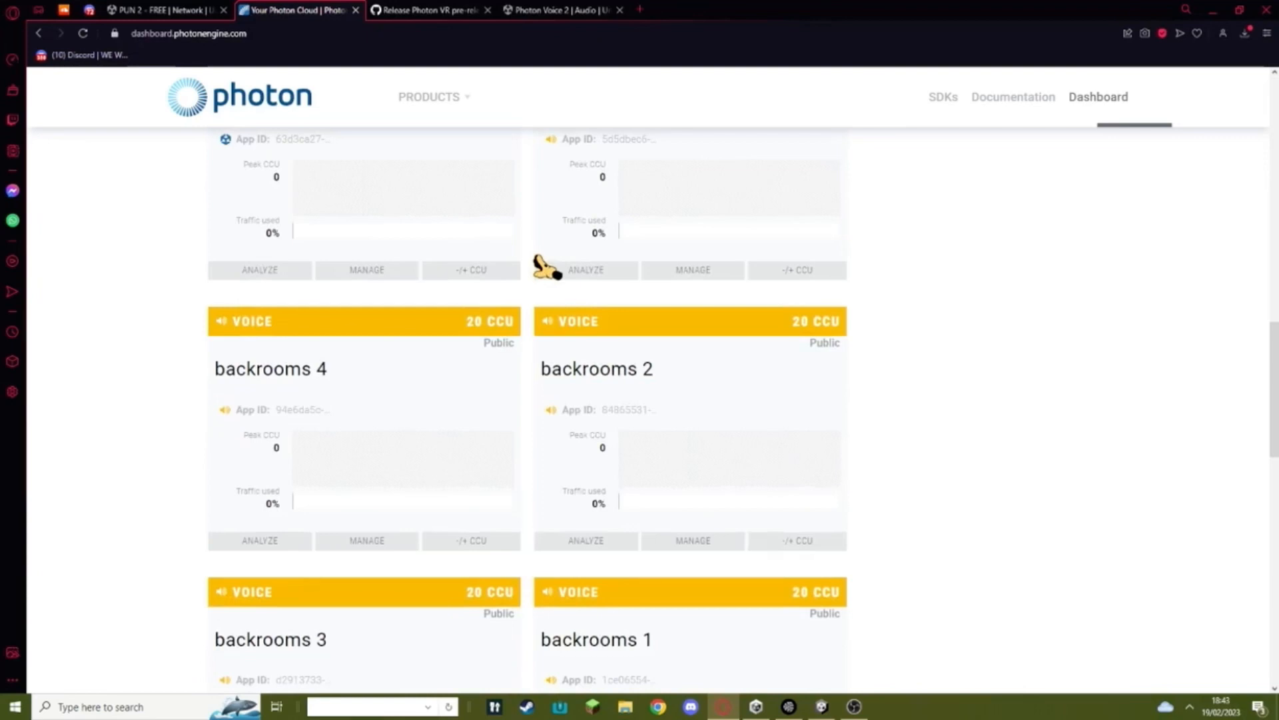
scroll(553, 263, down, 2)
scroll(553, 262, down, 4)
scroll(620, 321, down, 2)
scroll(680, 510, up, 2)
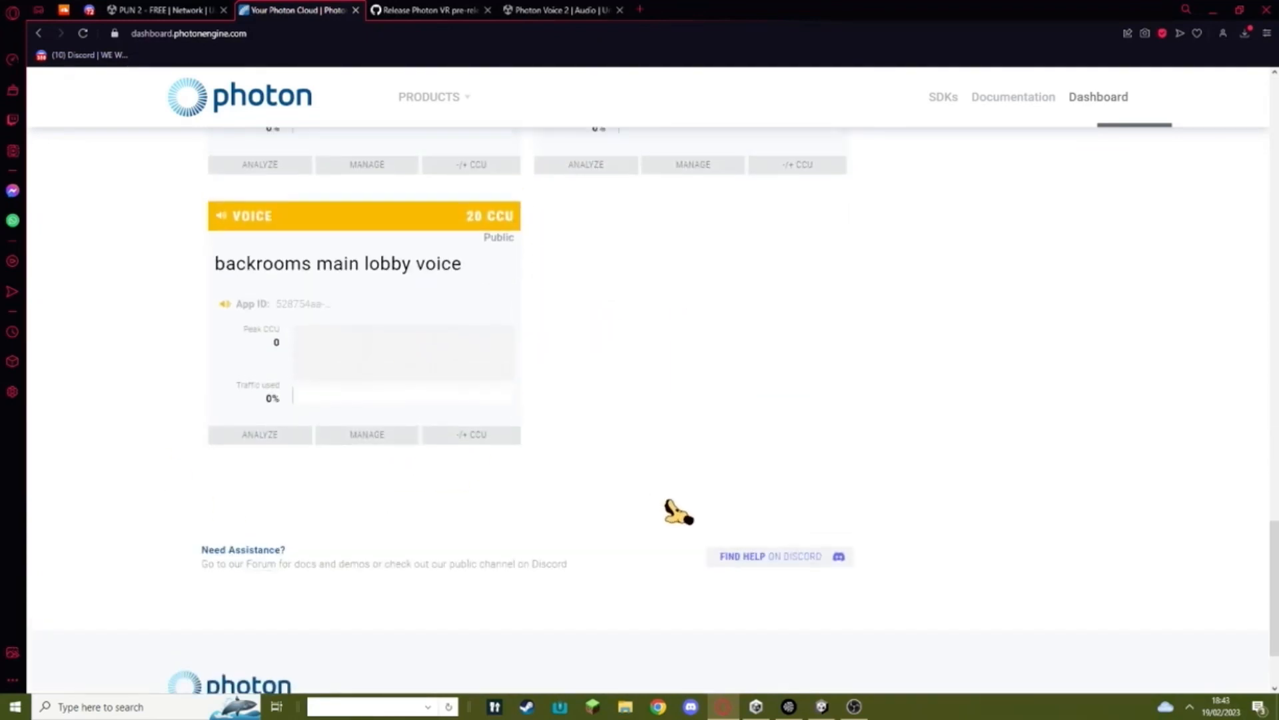
scroll(695, 570, up, 2)
scroll(769, 530, up, 2)
scroll(779, 500, up, 3)
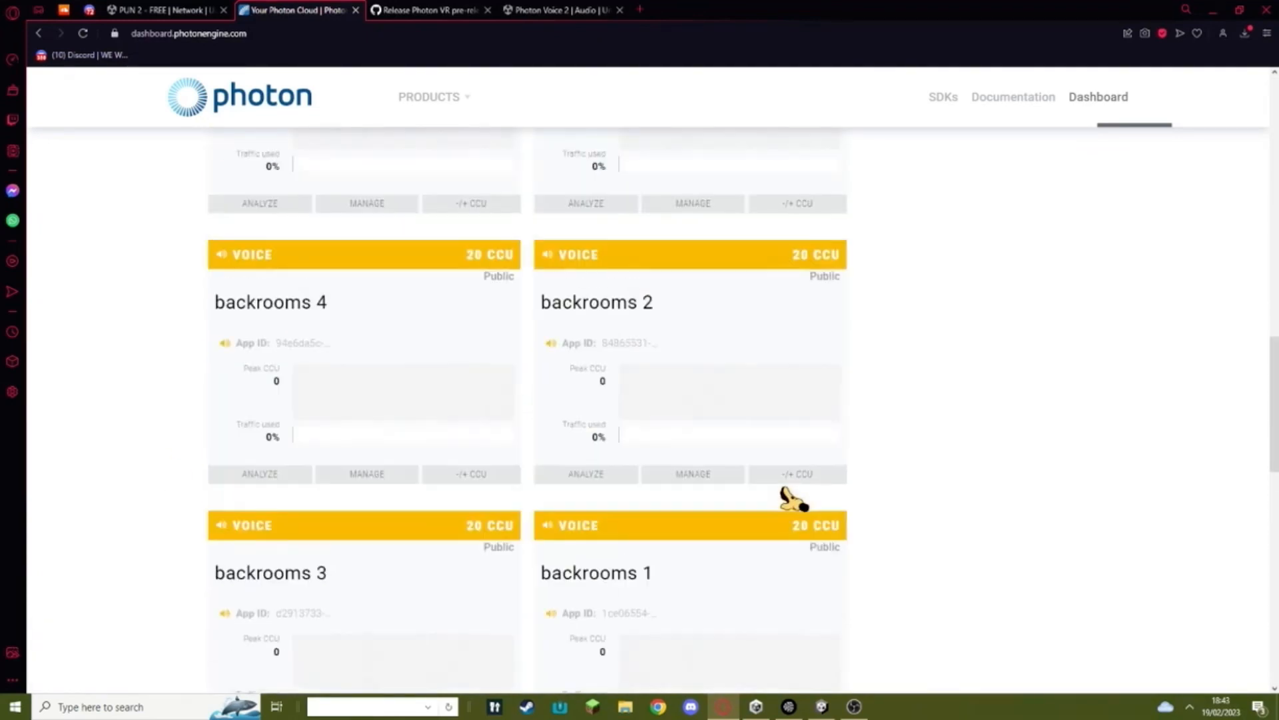
scroll(790, 495, up, 2)
scroll(937, 492, up, 4)
scroll(930, 419, up, 4)
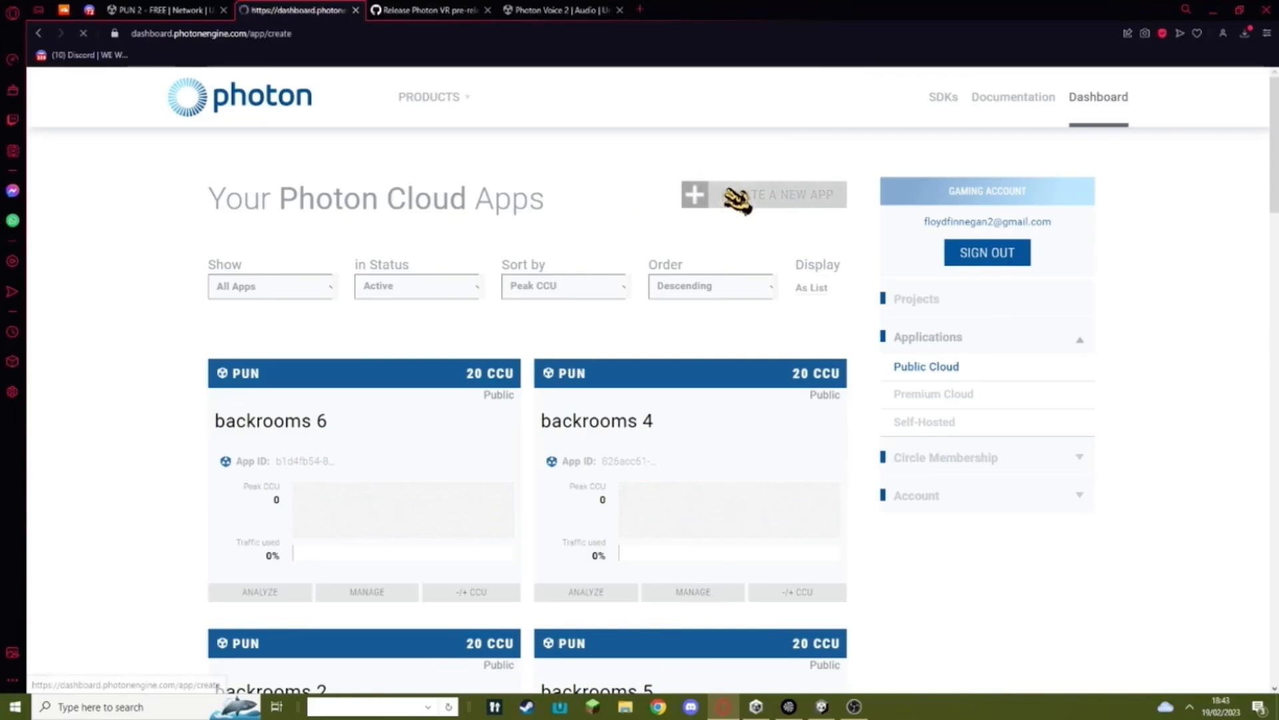
click(293, 532)
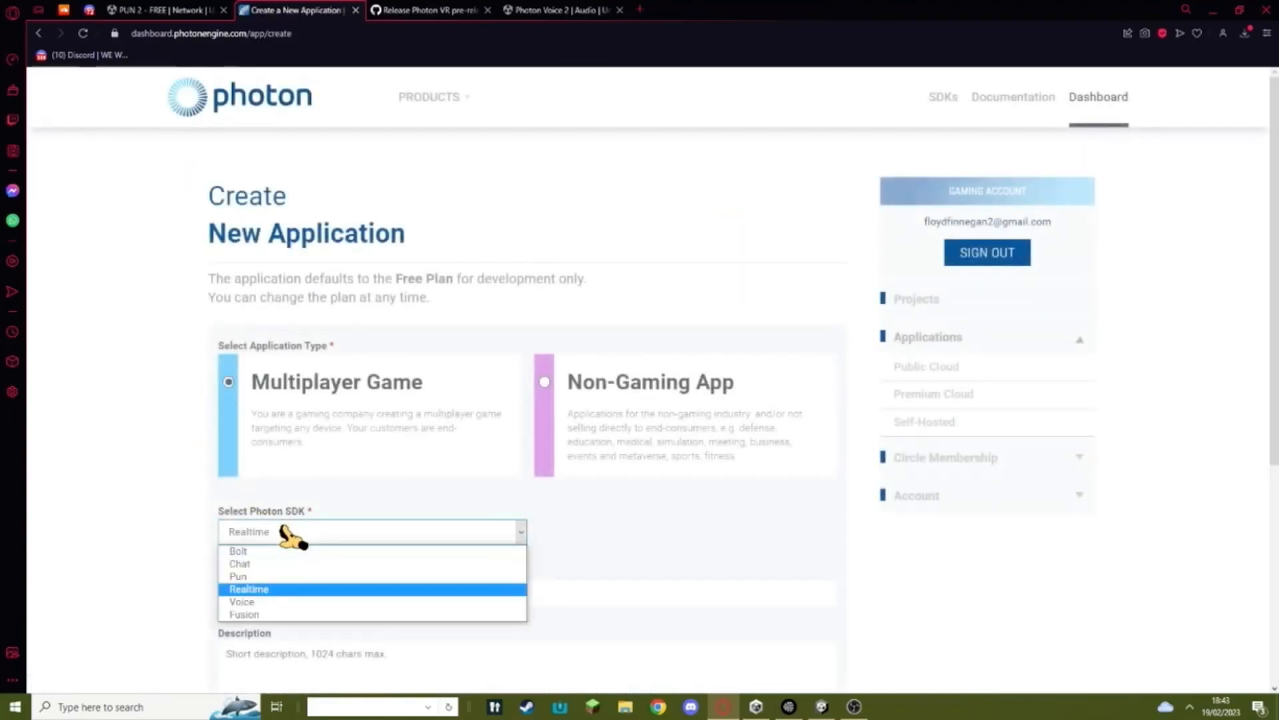
click(290, 572)
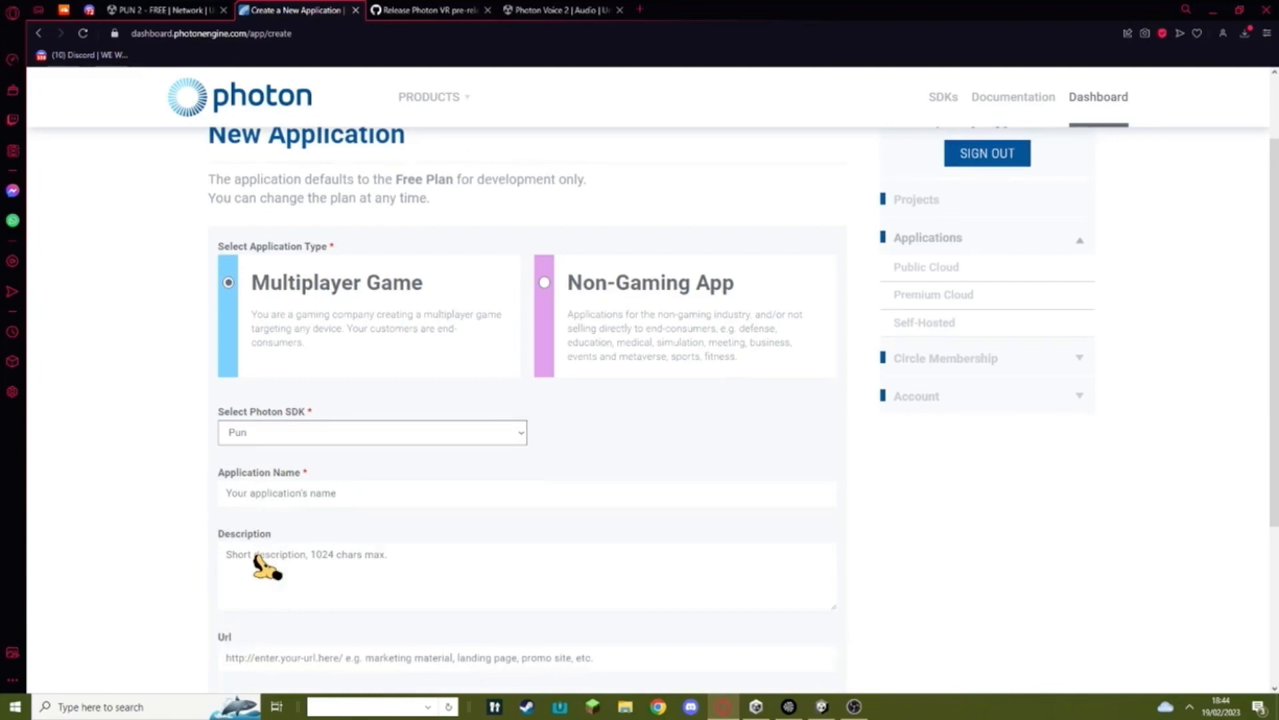
click(270, 458)
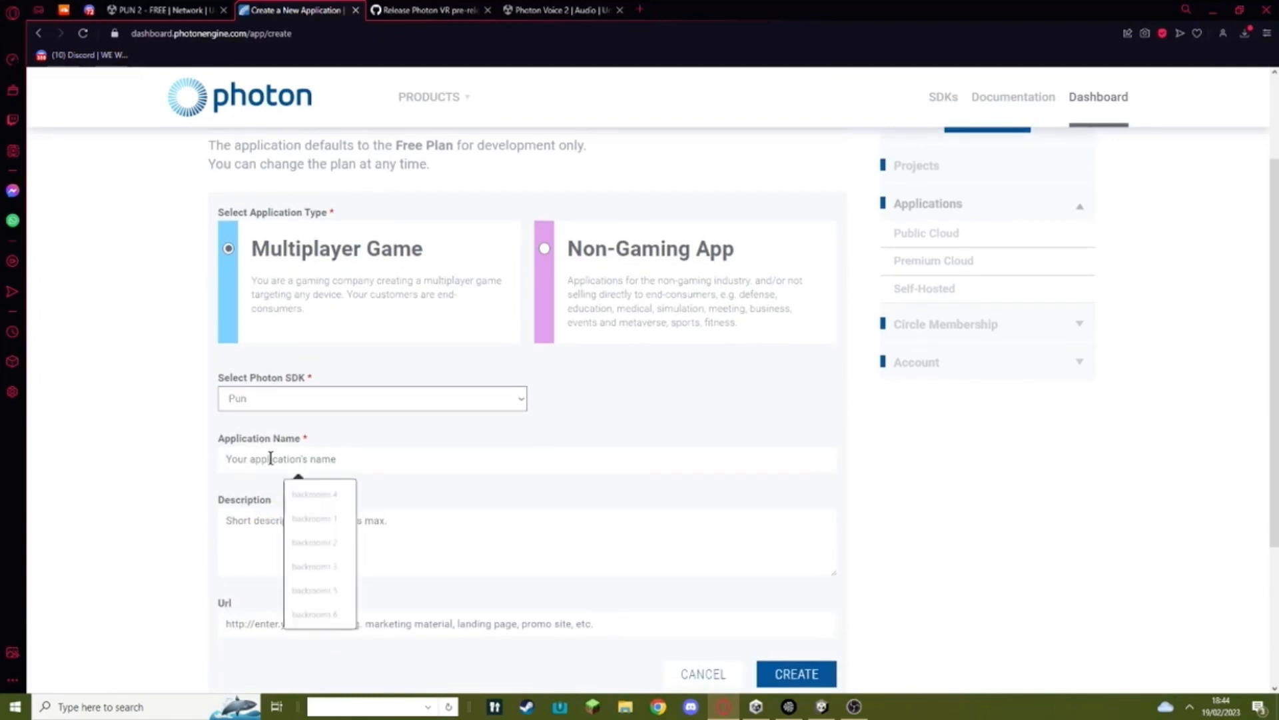
text(tutorial game pun)
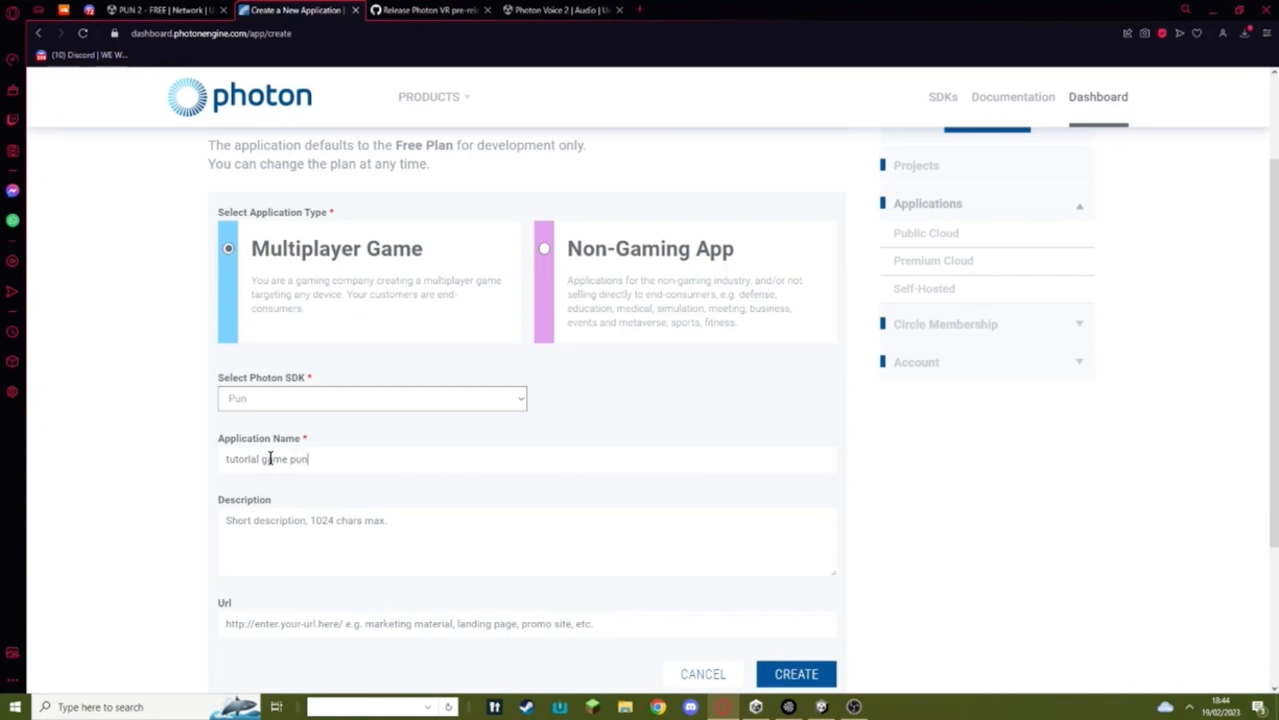
click(796, 674)
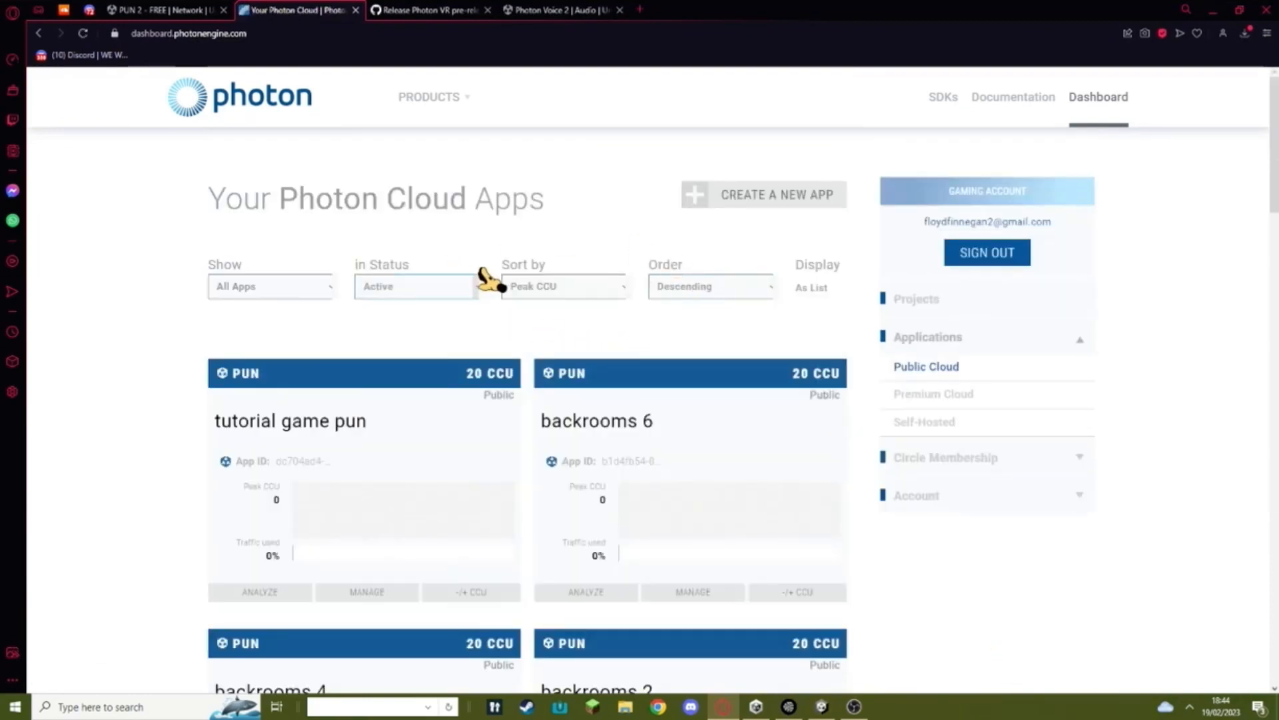
Start creating a second Photon app using the Voice SDK and begin entering its name
drag(212, 422, 367, 422)
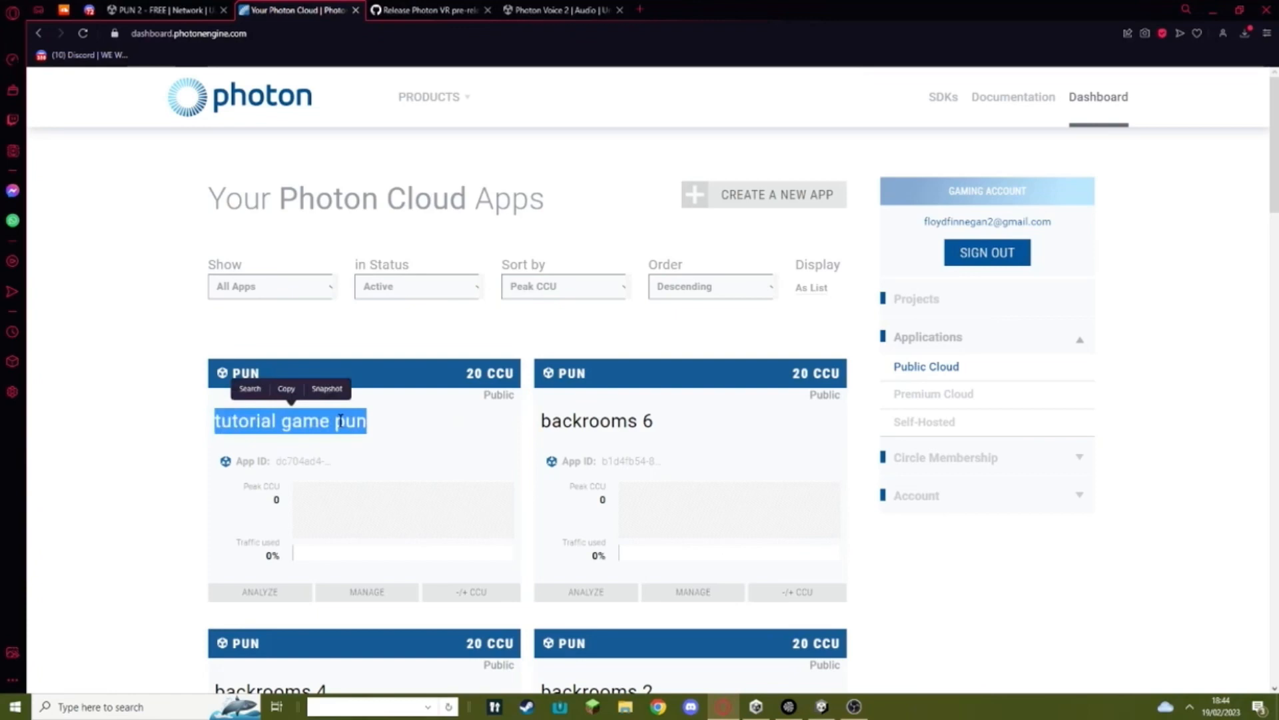
click(314, 457)
click(770, 195)
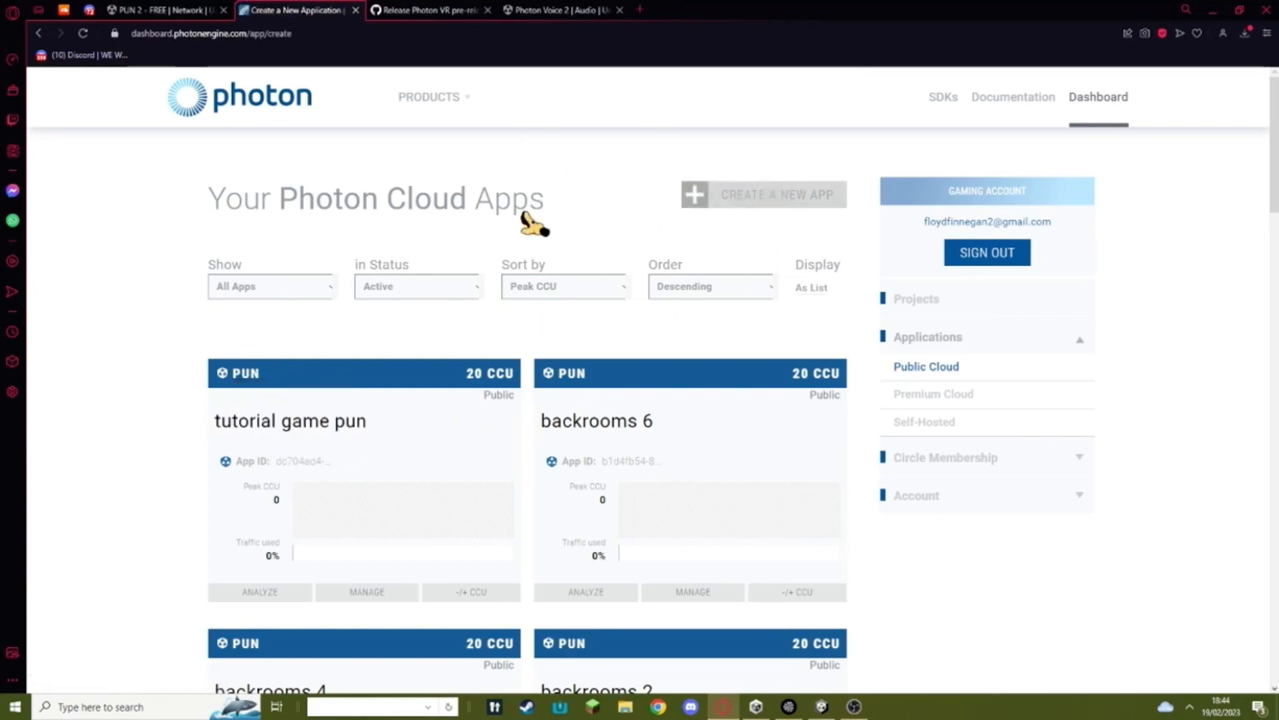
click(196, 569)
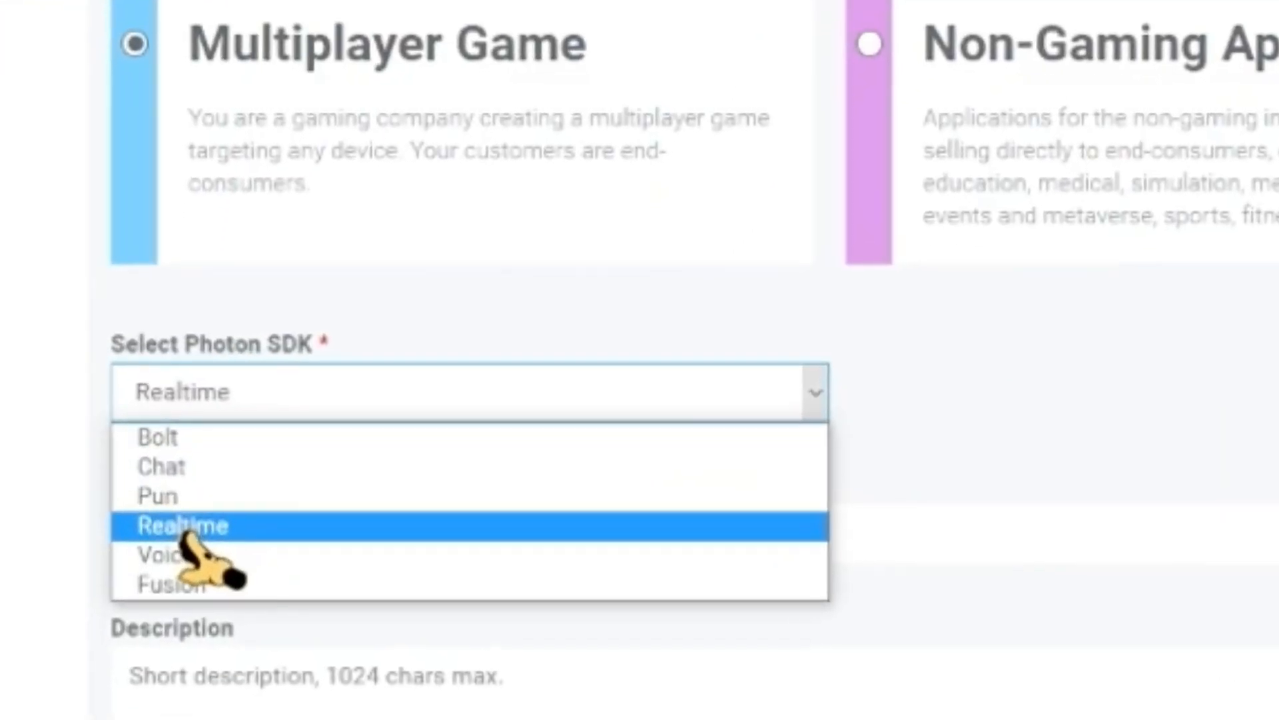
click(200, 611)
click(264, 596)
text(tutorial game voice)
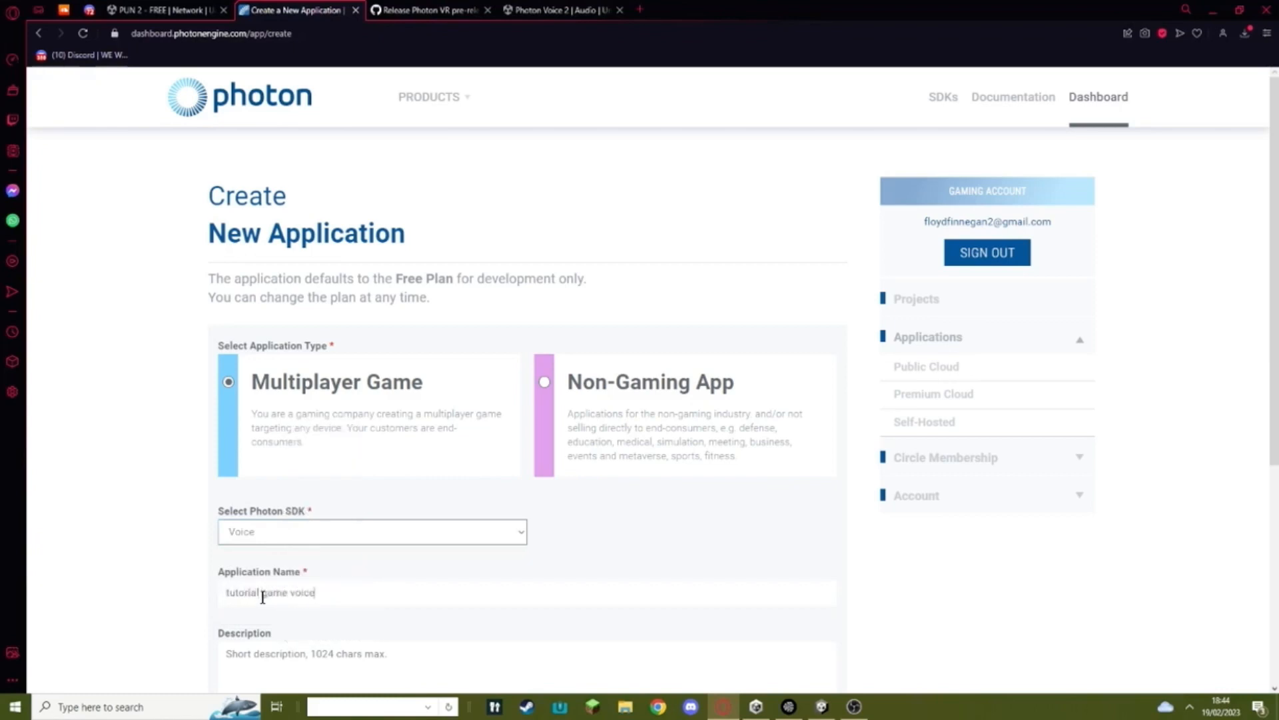
scroll(305, 575, down, 5)
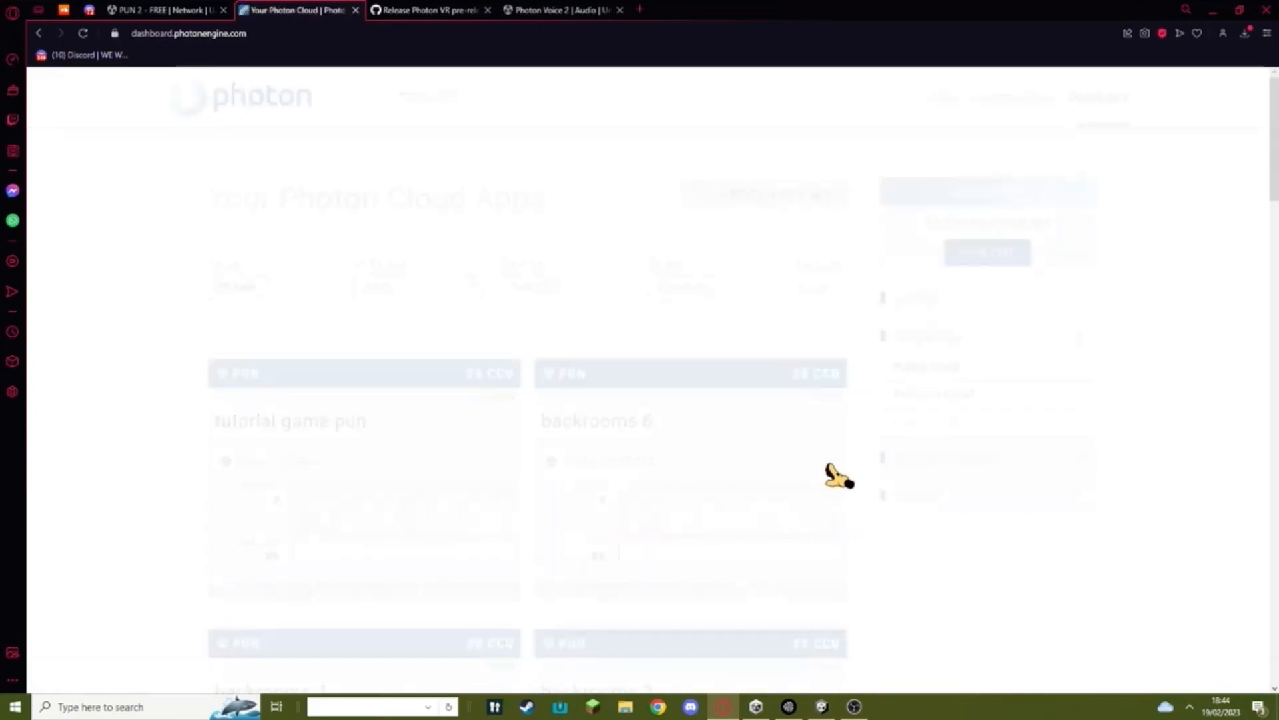
scroll(560, 490, down, 2)
scroll(480, 440, up, 2)
drag(234, 420, 345, 466)
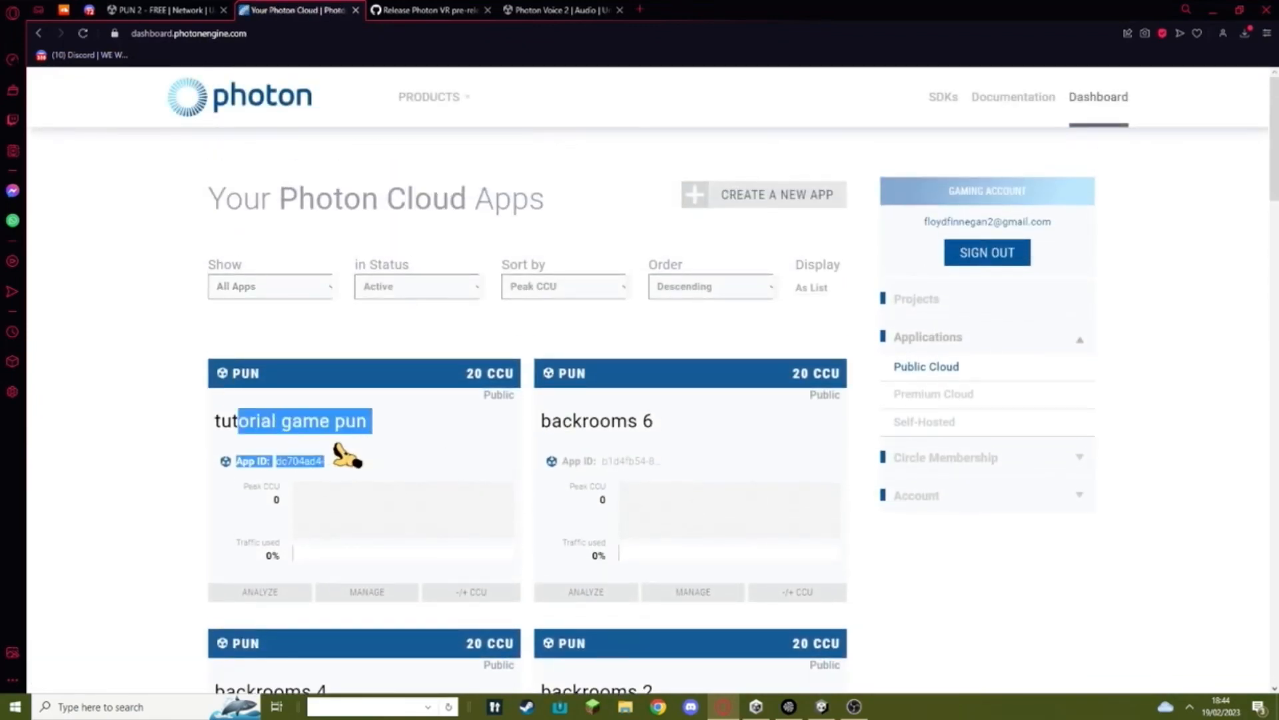
scroll(345, 468, down, 2)
scroll(345, 469, down, 5)
scroll(345, 468, down, 5)
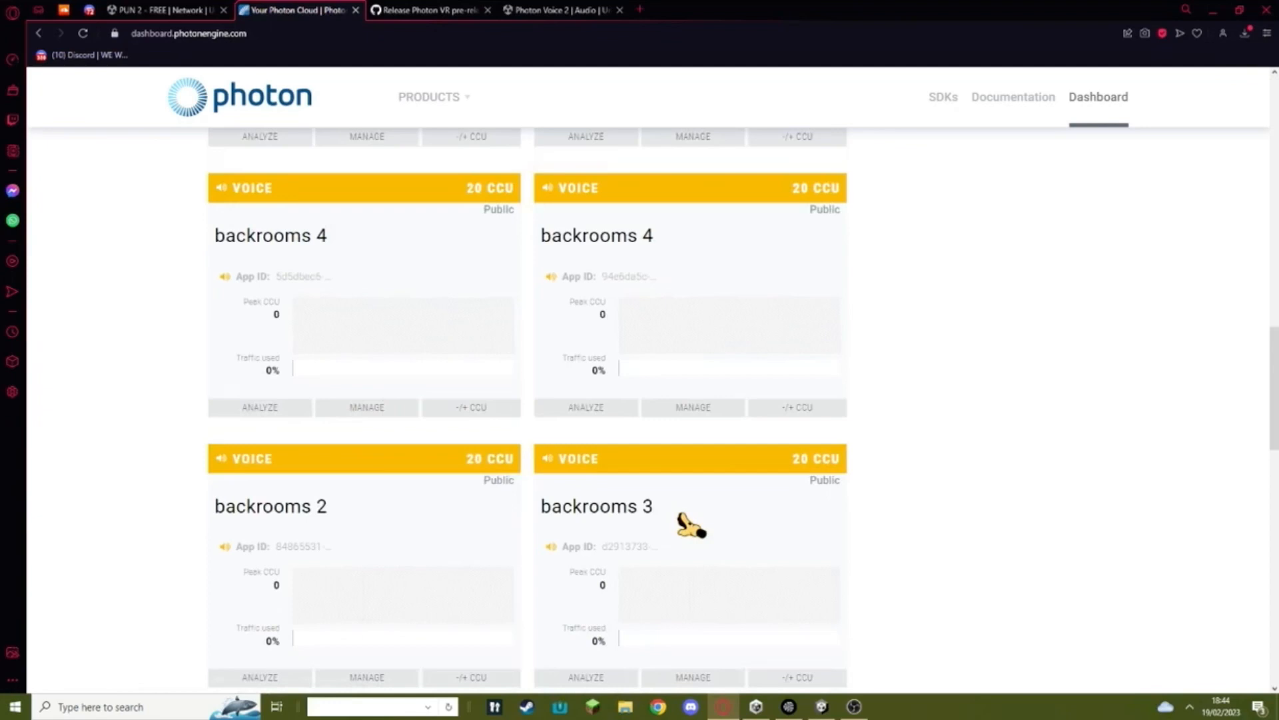
scroll(689, 525, down, 3)
scroll(360, 420, down, 2)
scroll(421, 470, up, 5)
scroll(399, 459, up, 8)
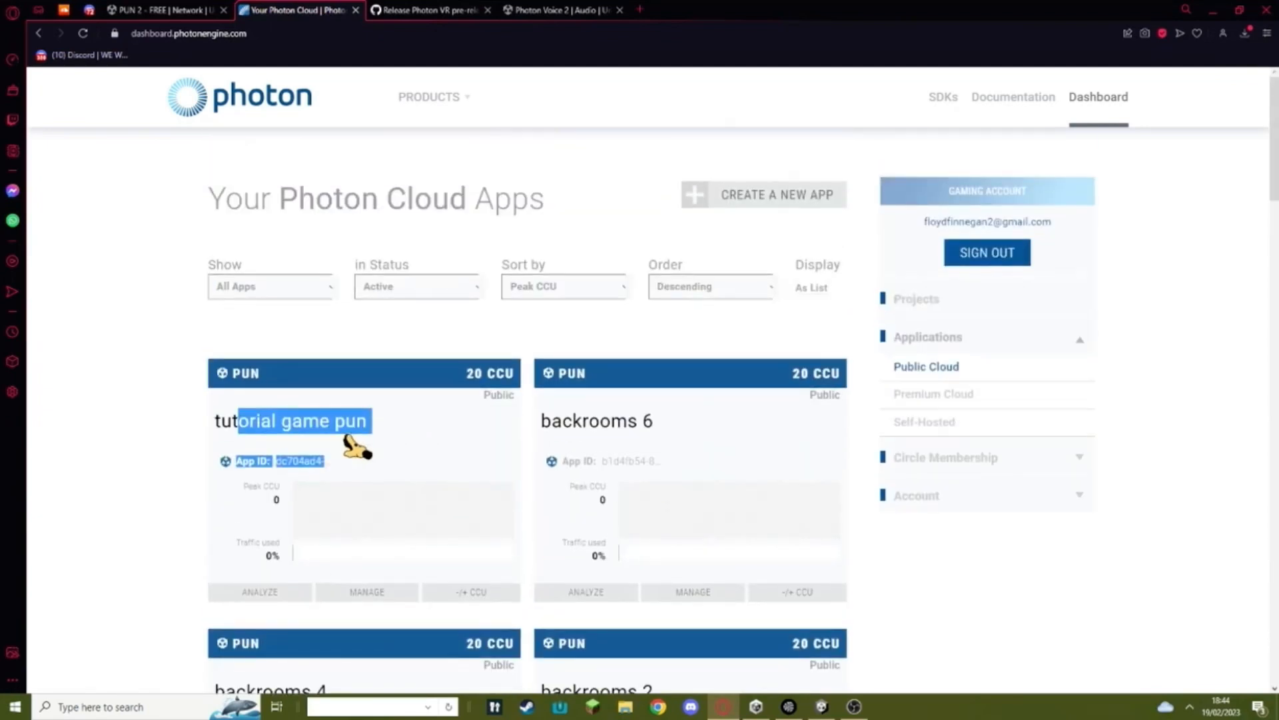
Reveal and copy the full App ID of the tutorial game pun app
click(315, 429)
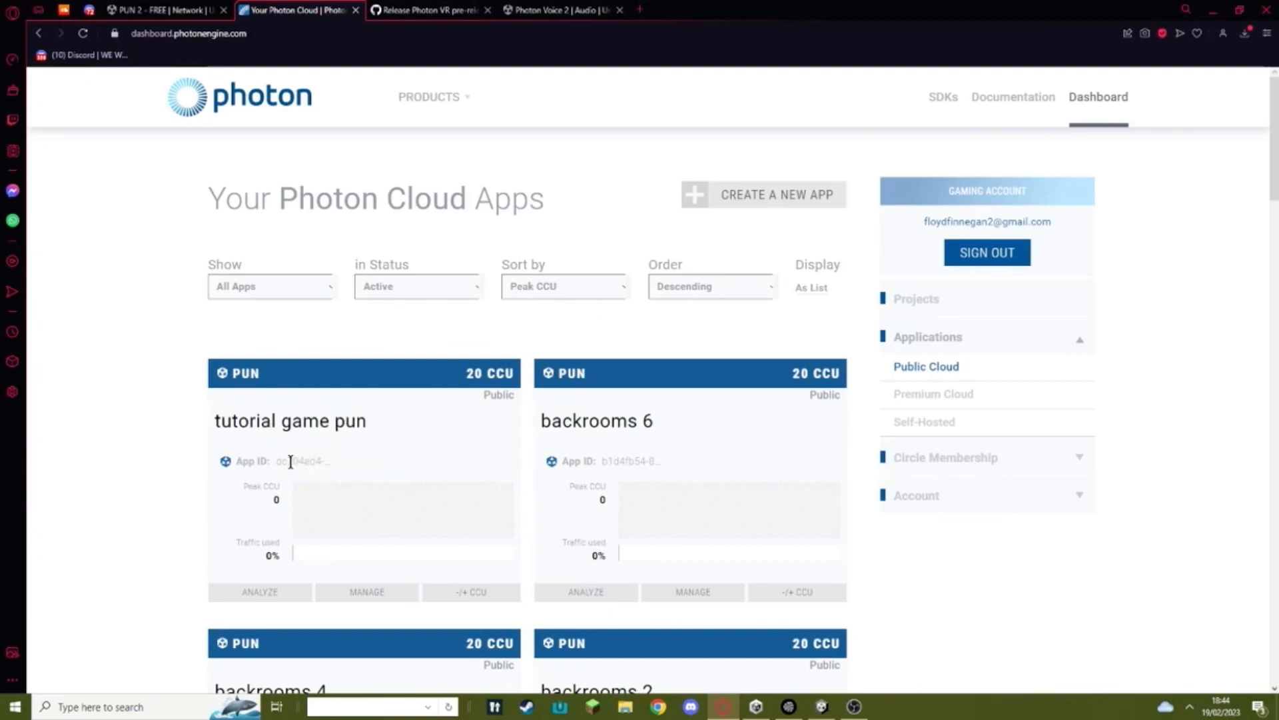
click(308, 462)
right_click(312, 462)
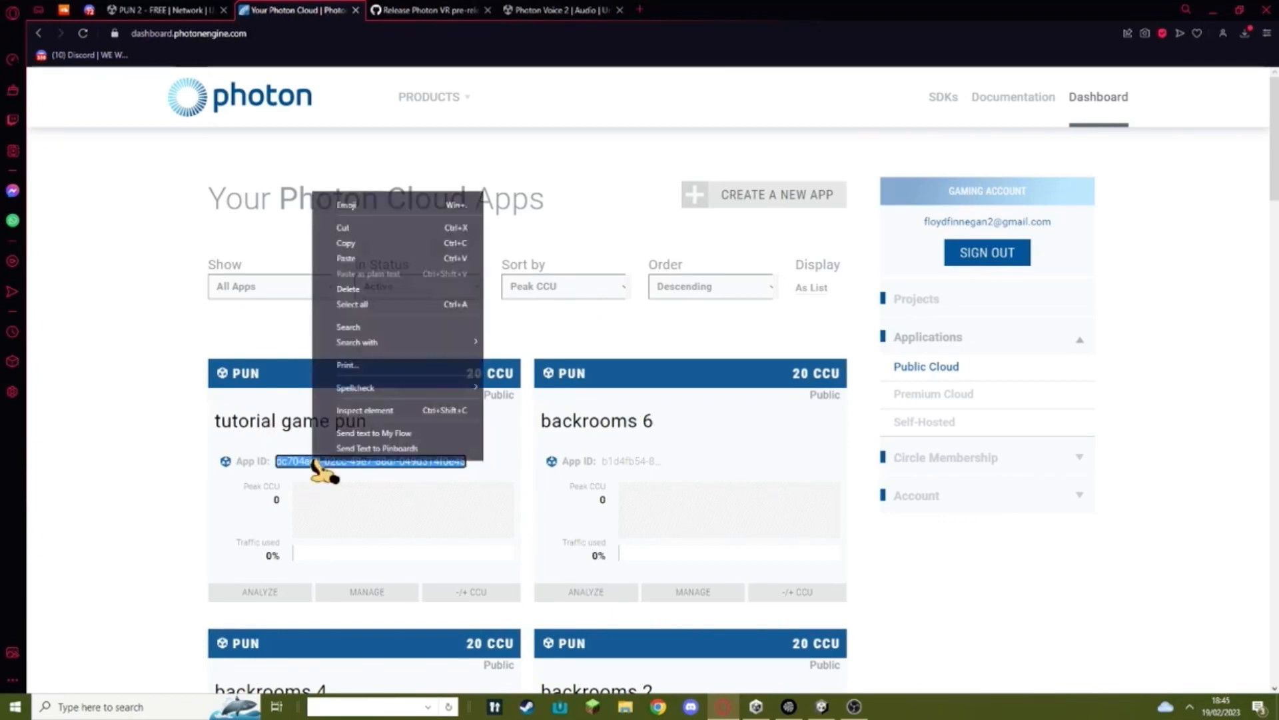
click(345, 243)
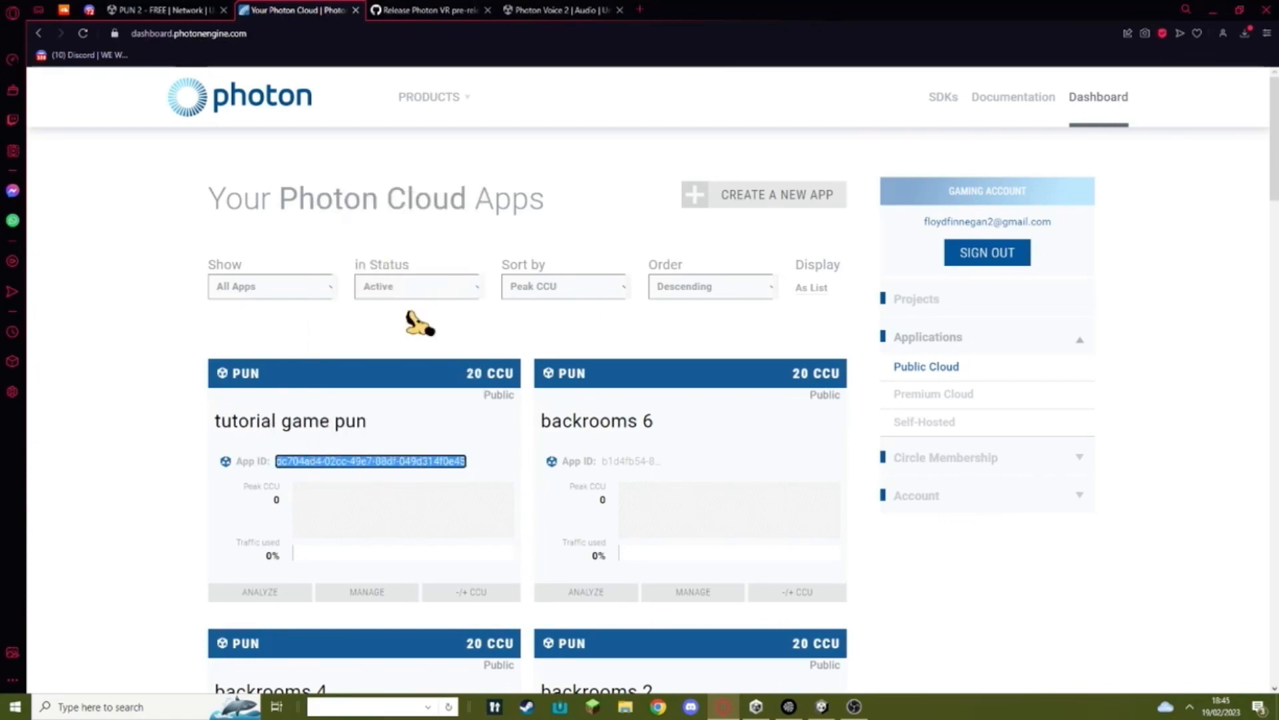
Focus the PUN Wizard's AppId field, move the wizard down and close the Package Manager
click(821, 706)
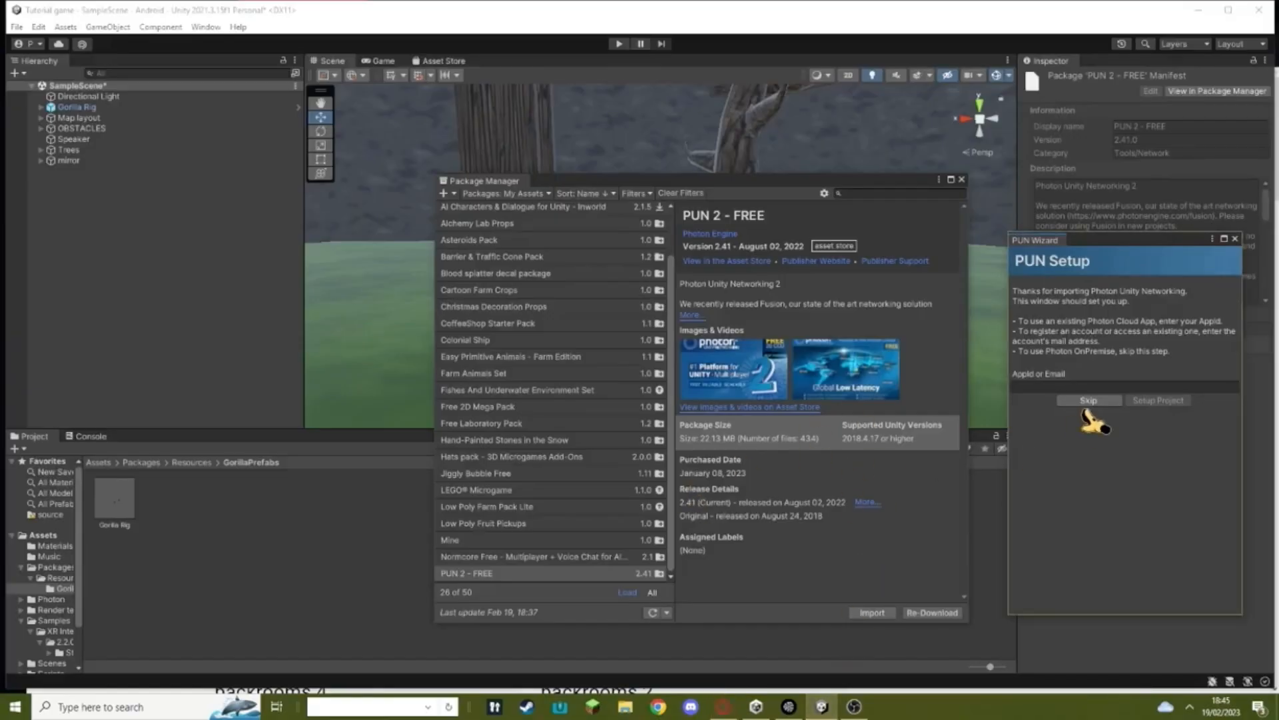
click(1080, 384)
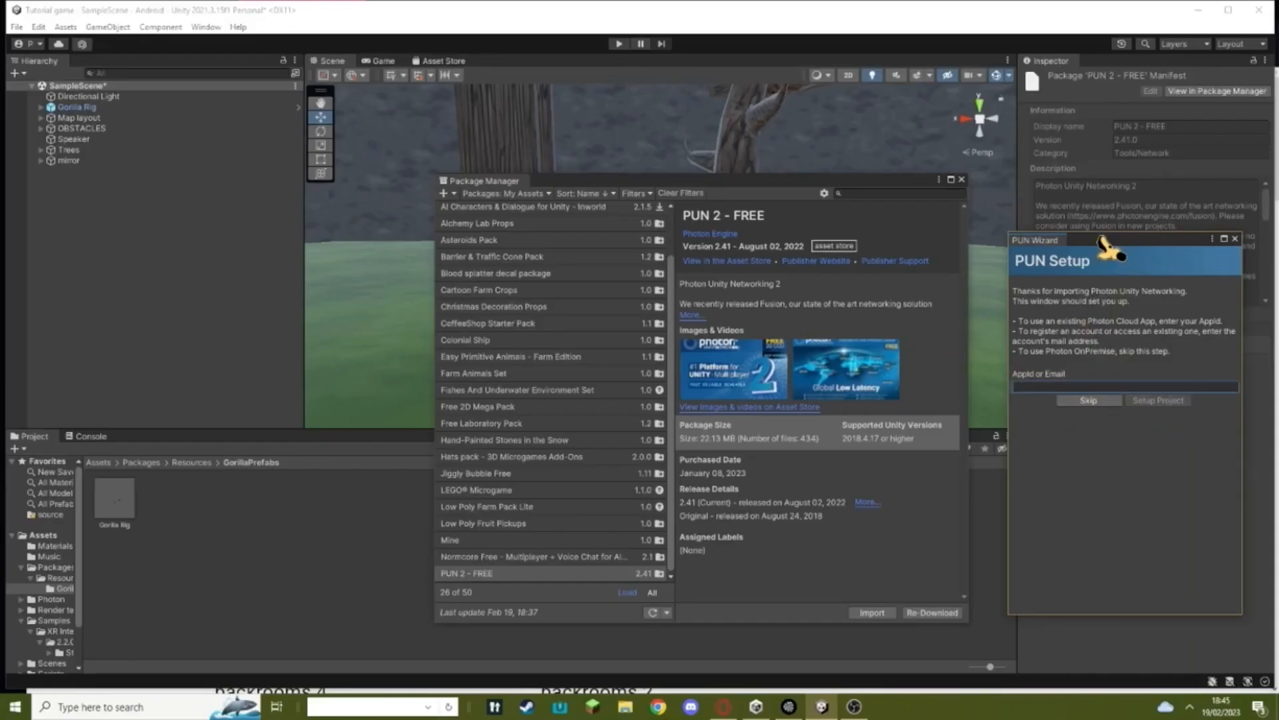
mouse_move(1109, 242)
mouse_down()
mouse_move(769, 596)
mouse_move(667, 603)
mouse_move(1129, 629)
mouse_up()
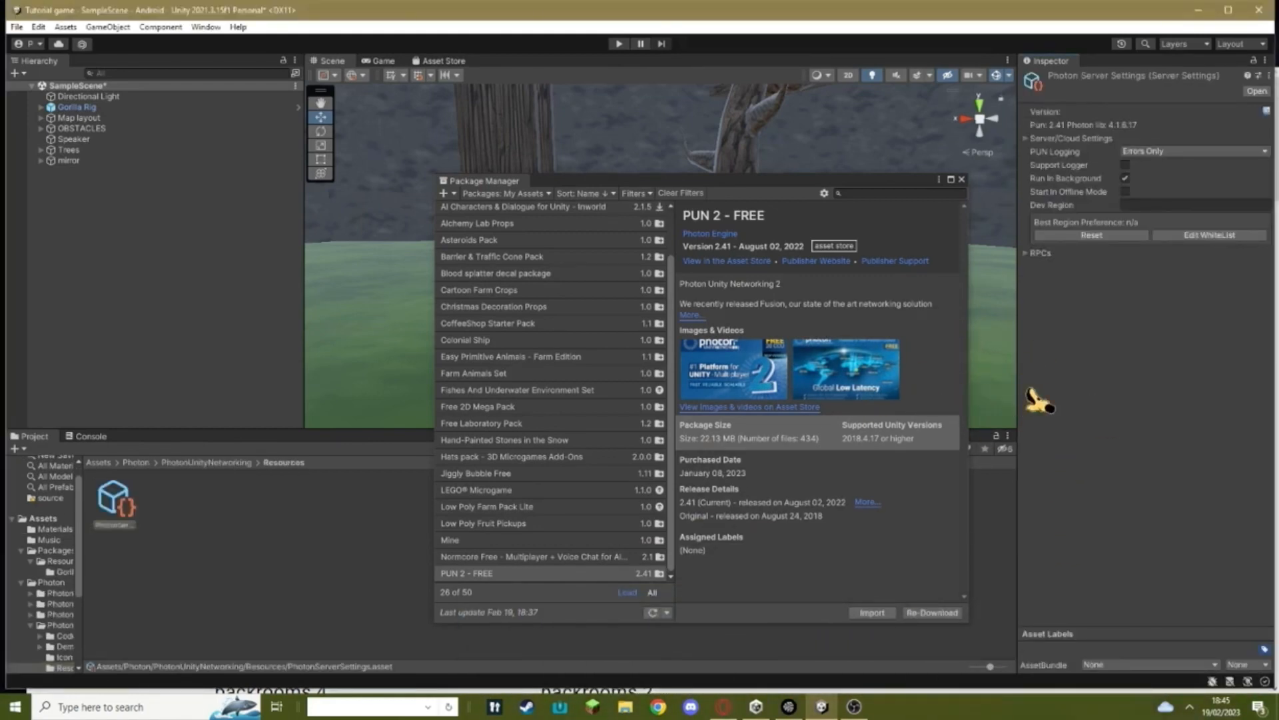
click(963, 180)
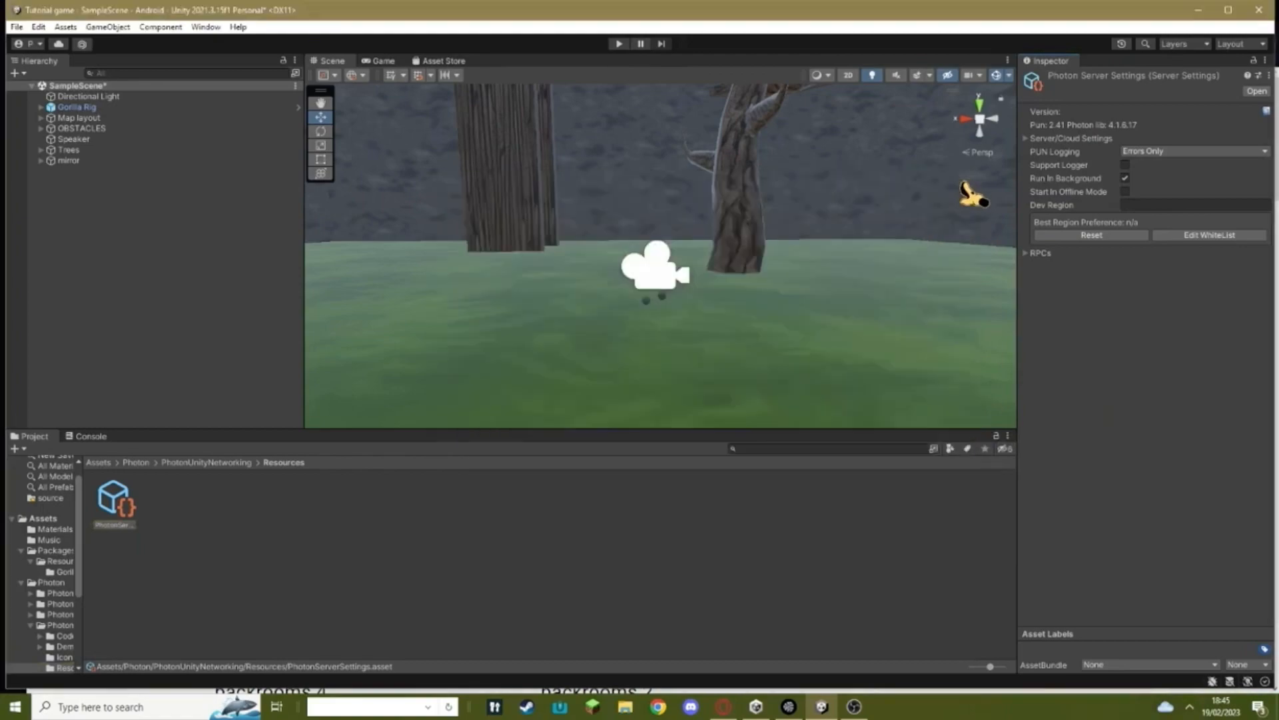
click(728, 707)
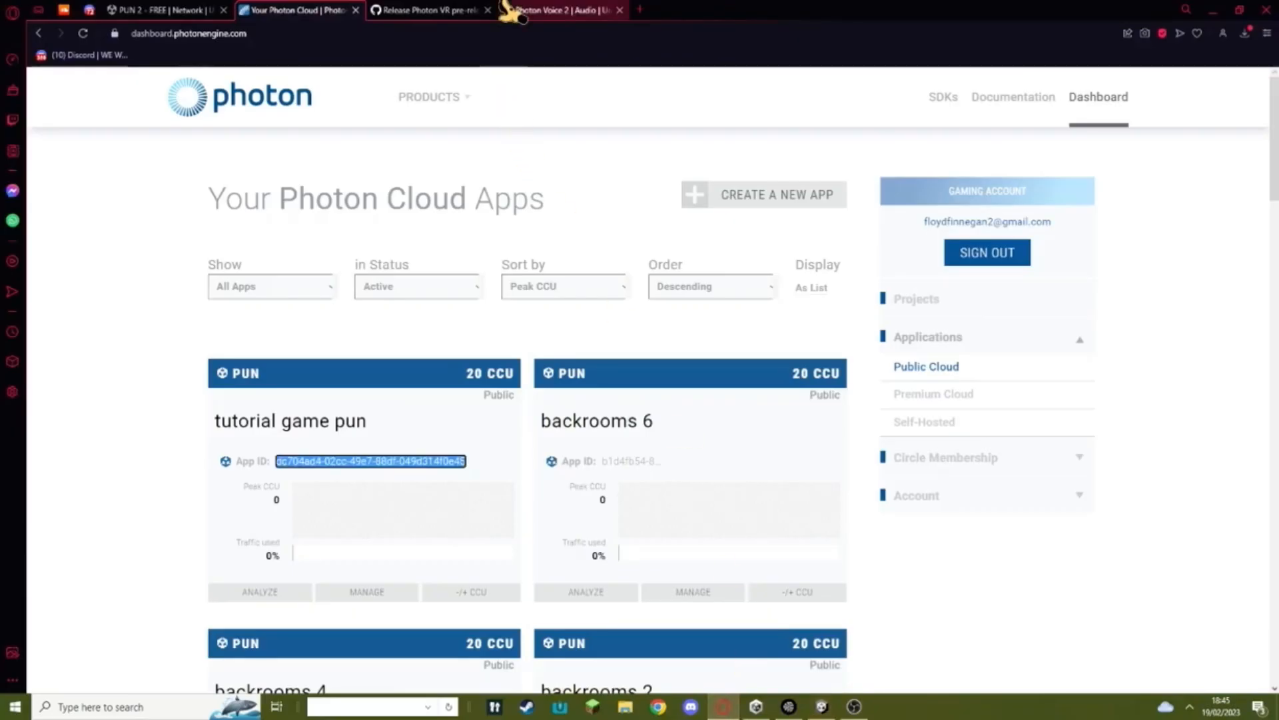
Send the Photon Voice 2 asset from its store page to the Unity editor
click(419, 11)
click(554, 10)
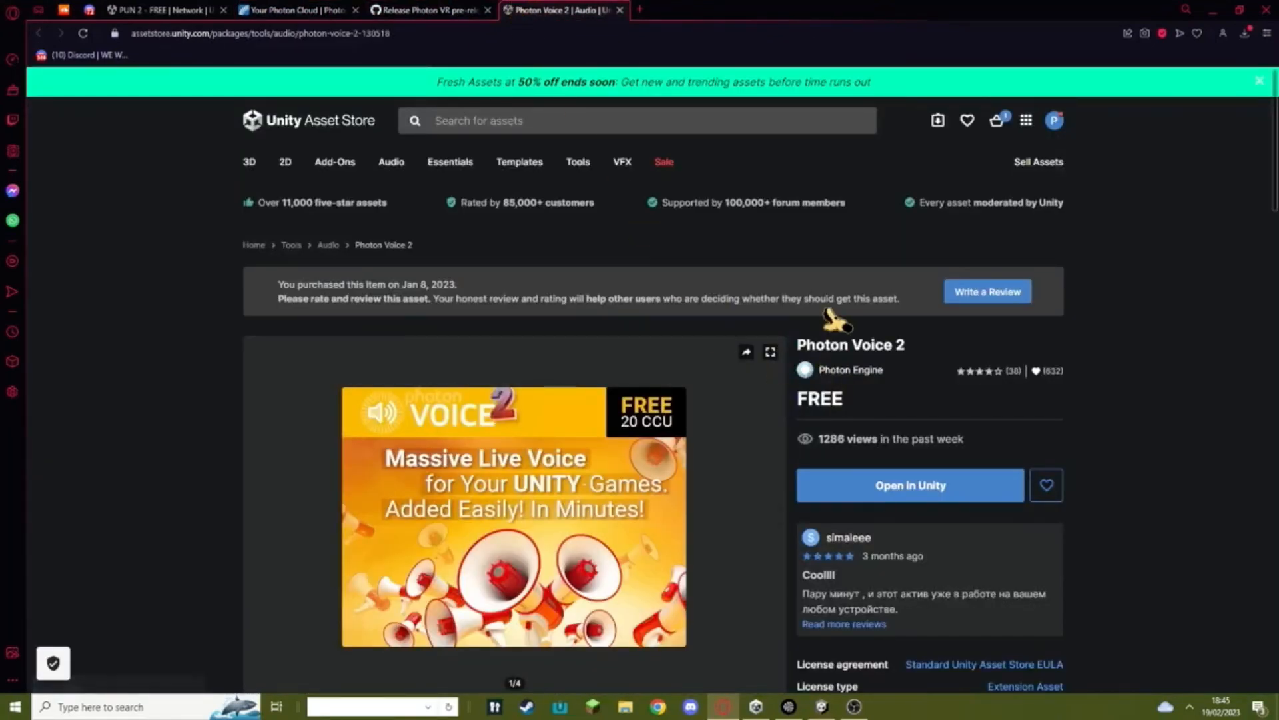
click(910, 484)
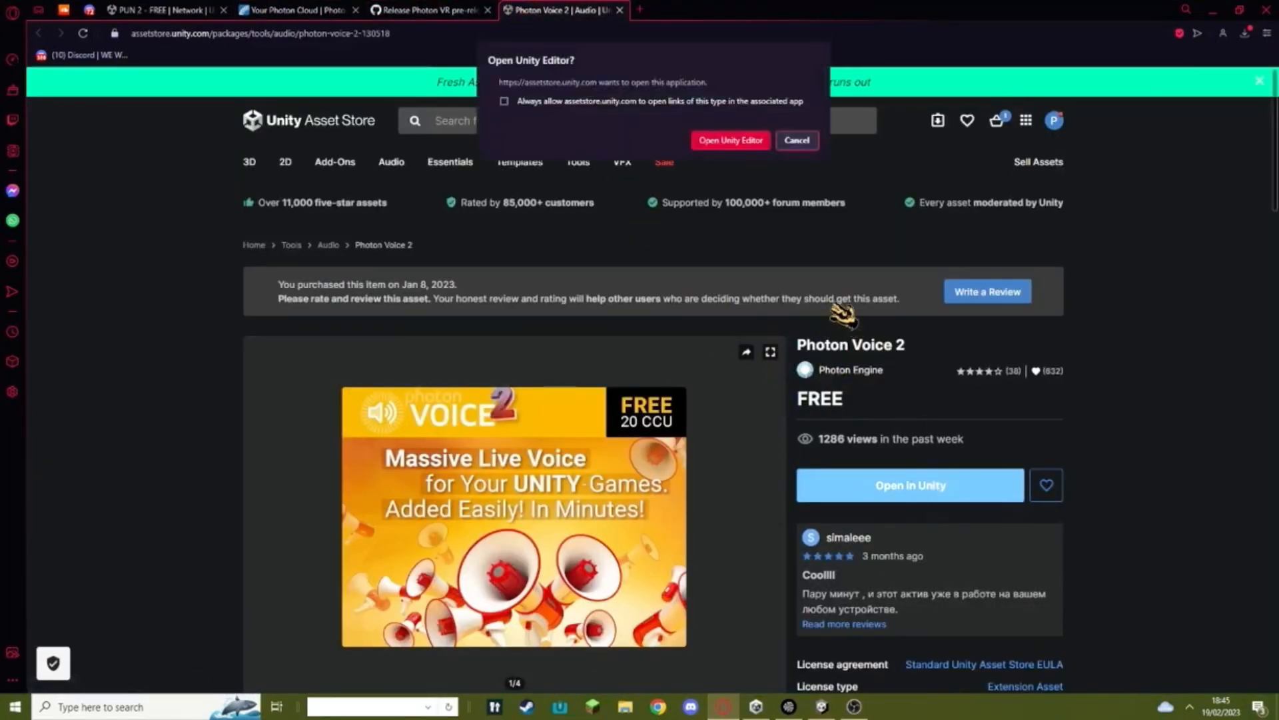
click(737, 147)
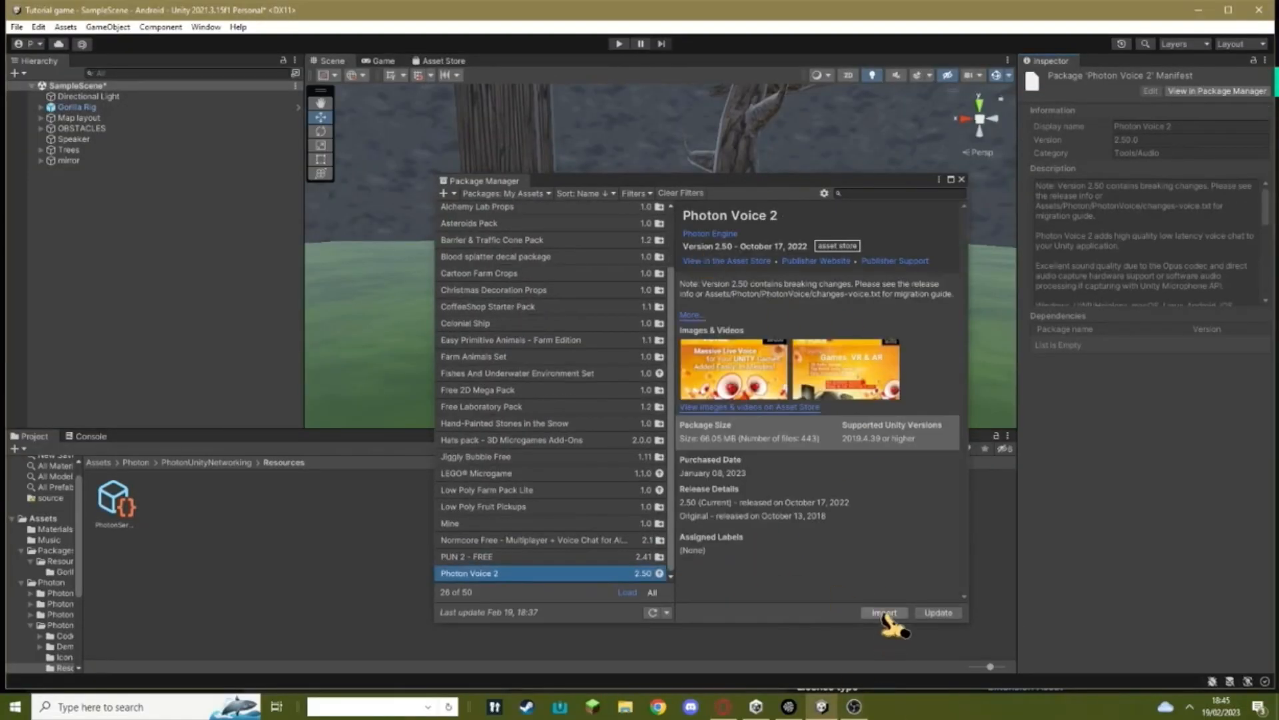
Import all Photon Voice 2 package files, close the Package Manager and return to Assets
click(885, 613)
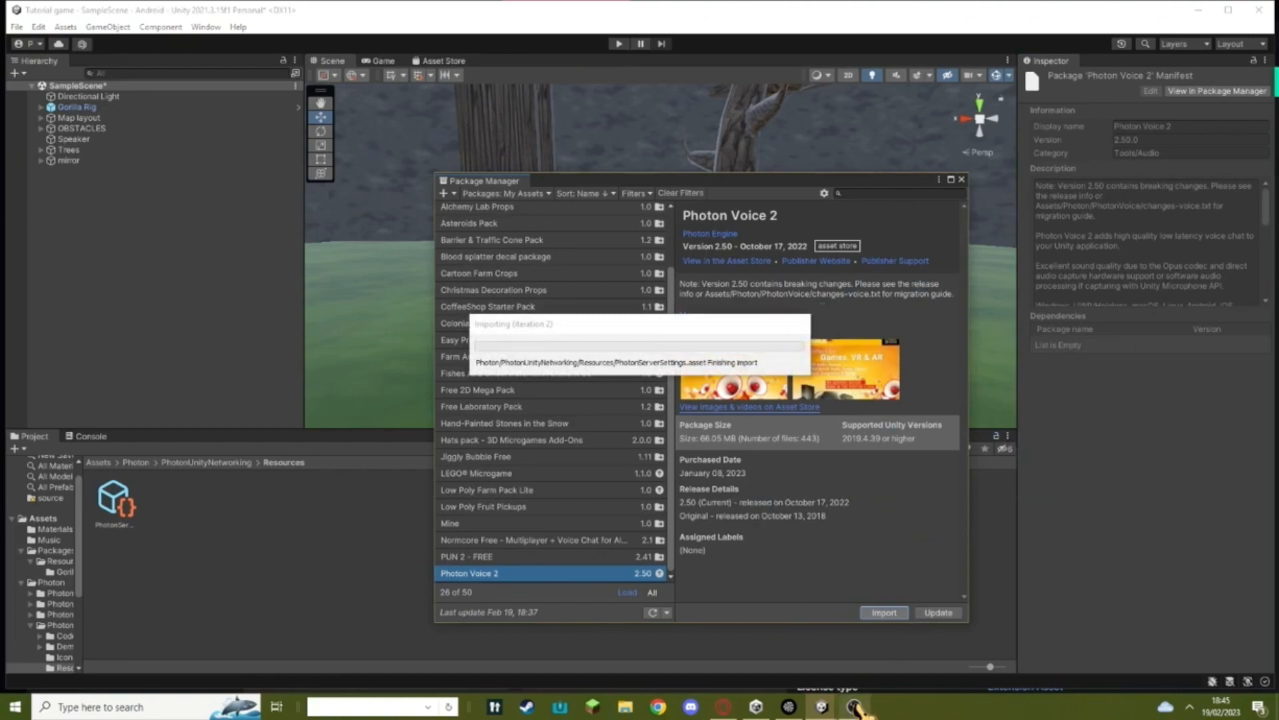
scroll(300, 300, down, 2)
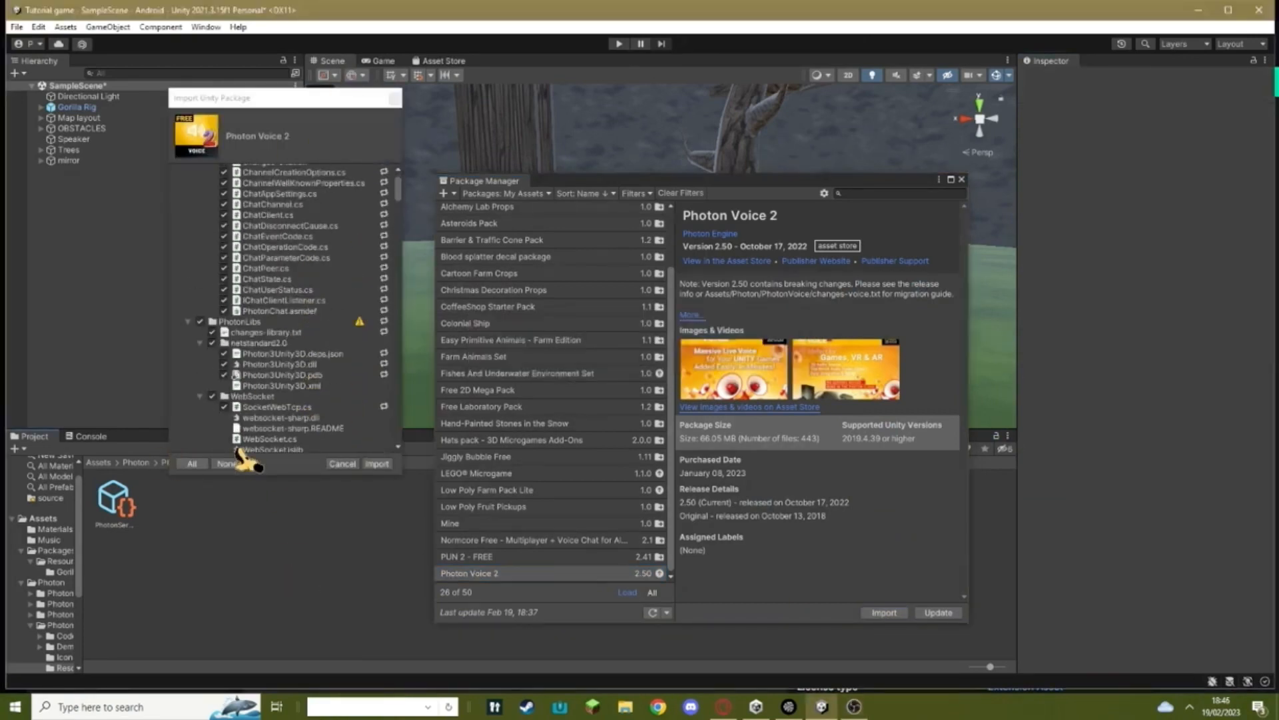
click(193, 464)
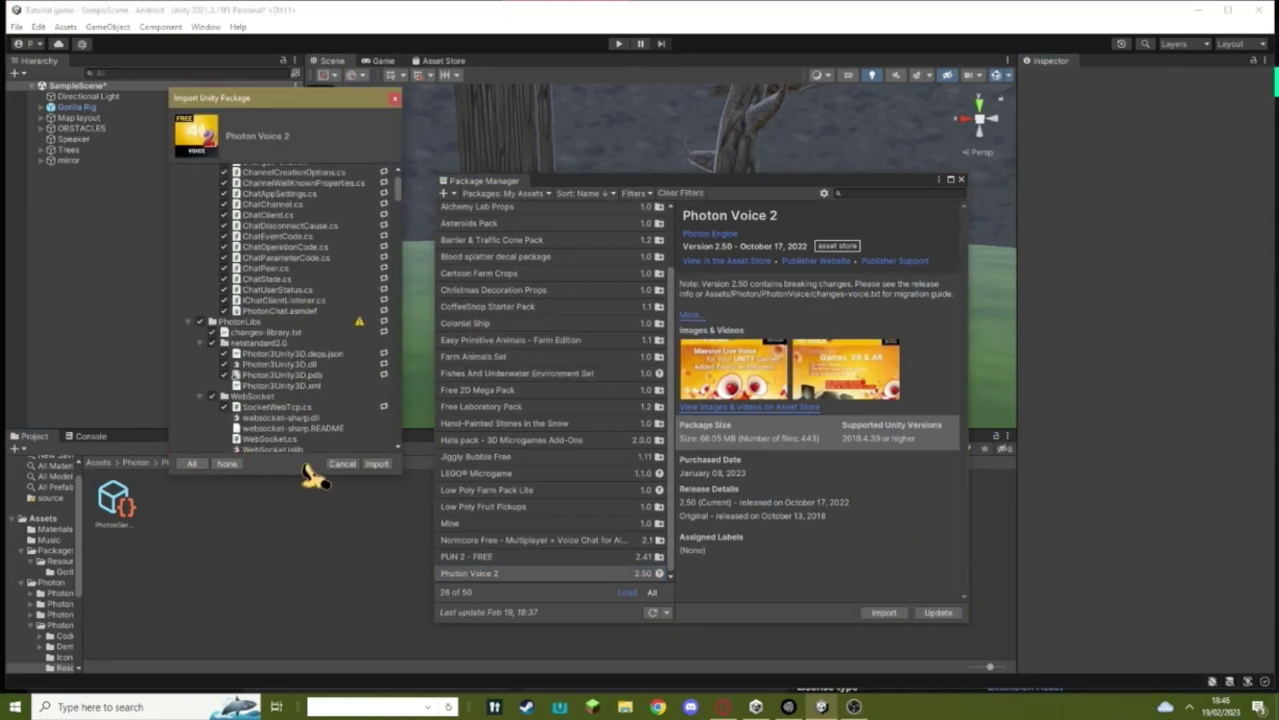
click(377, 465)
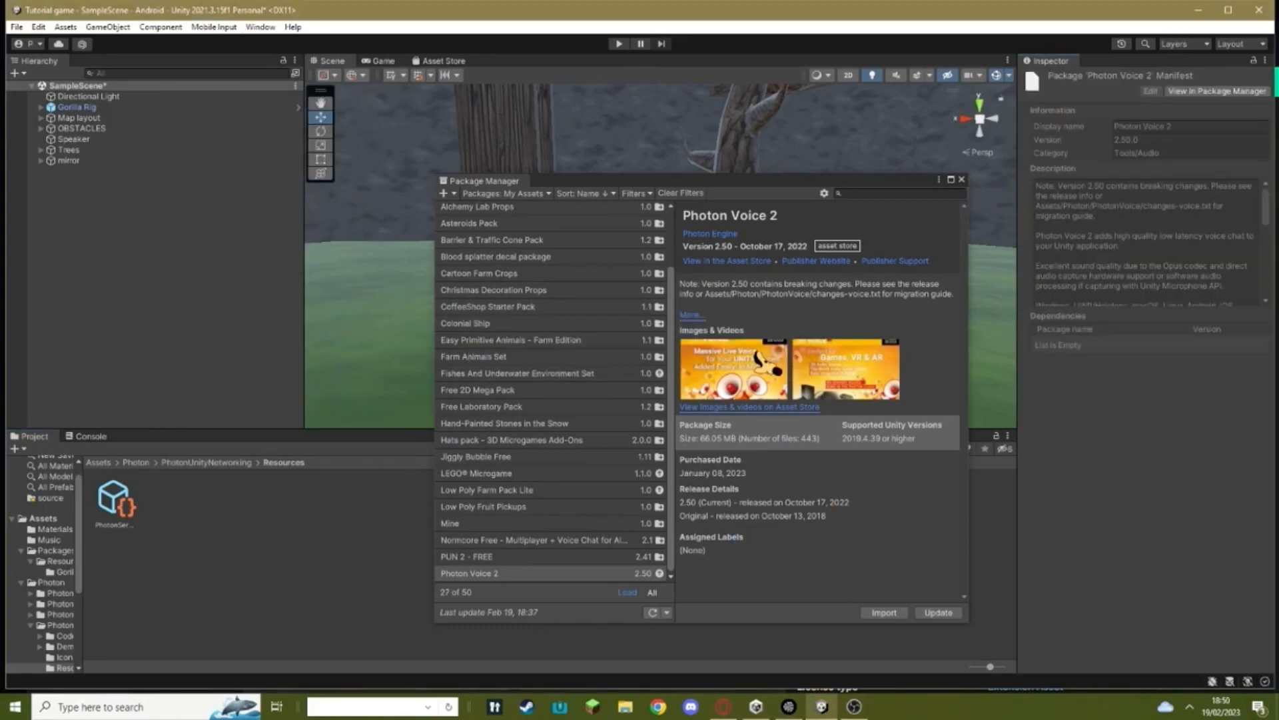
click(965, 181)
mouse_move(723, 706)
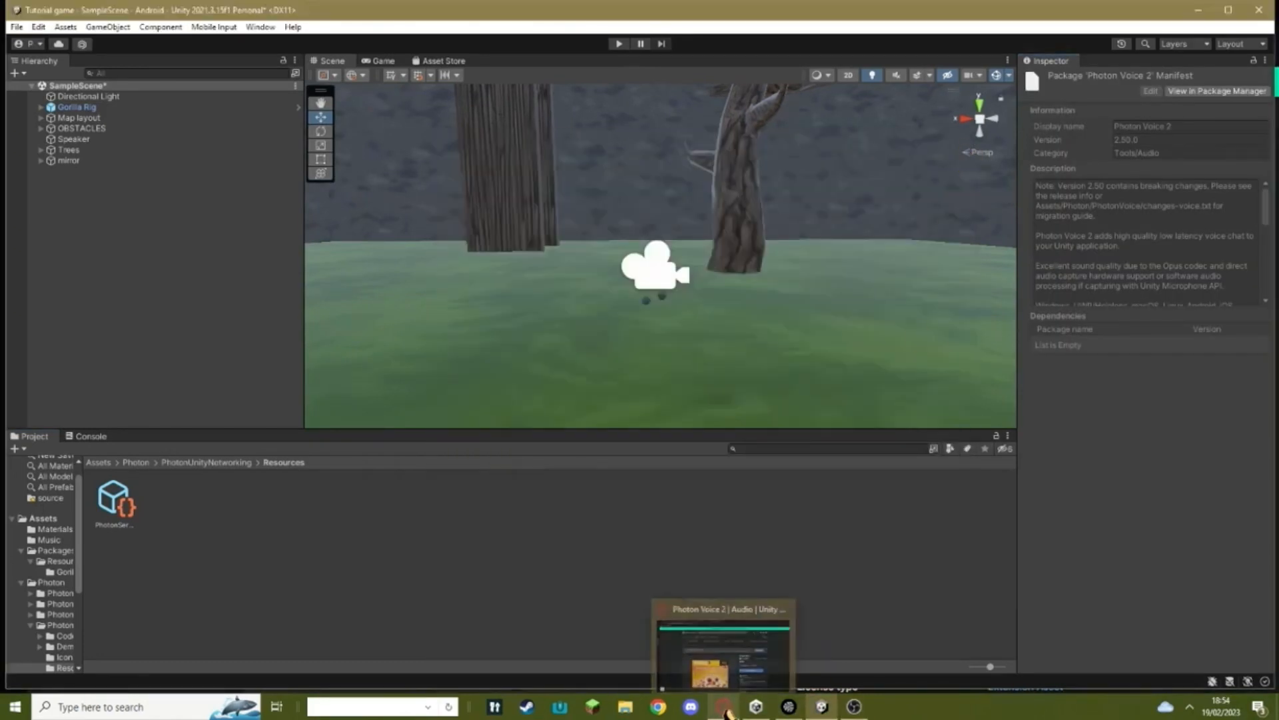
click(100, 463)
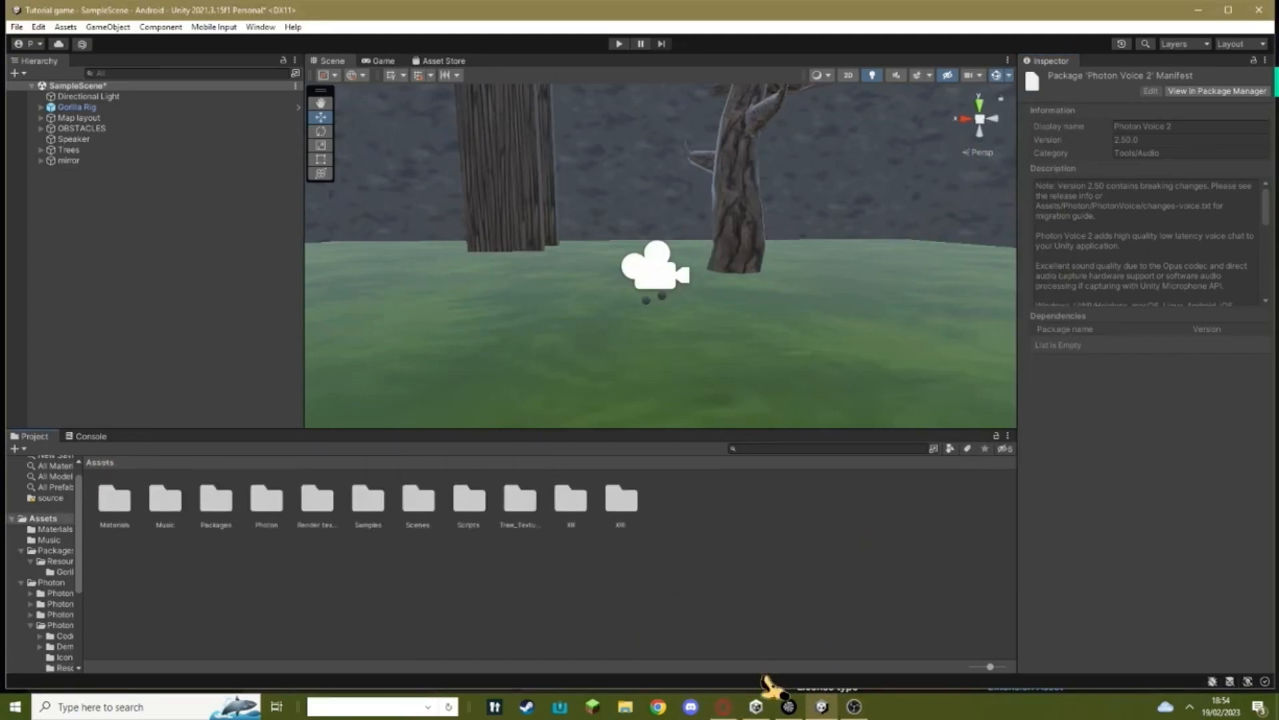
click(724, 707)
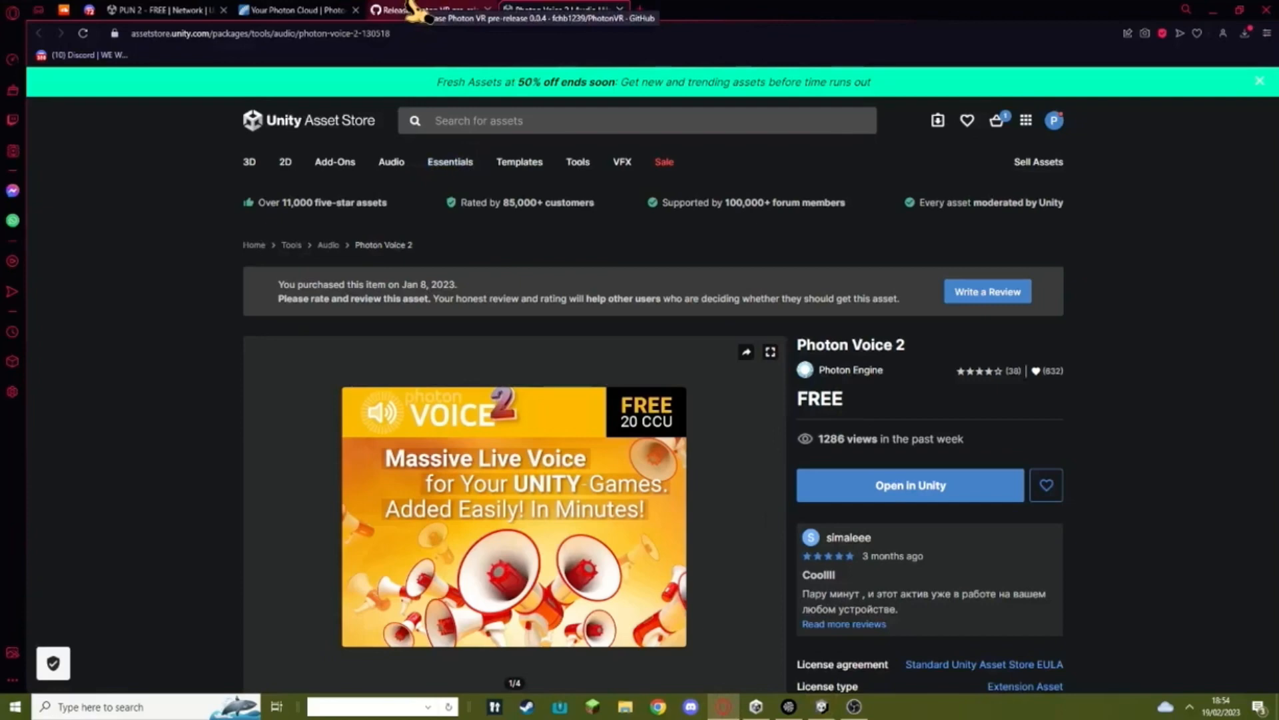
Download PhotonVR_14082022.unitypackage from GitHub and drop it into the project's Assets
click(430, 11)
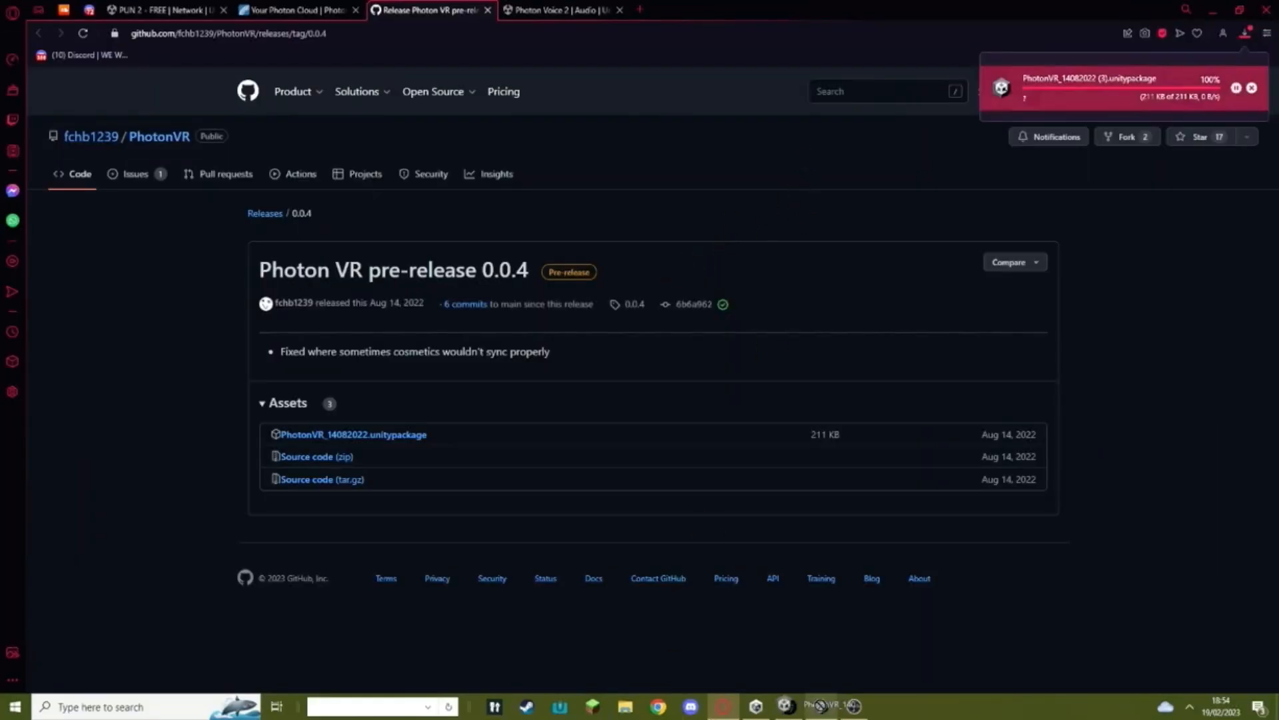
drag(820, 704, 763, 692)
drag(667, 507, 666, 507)
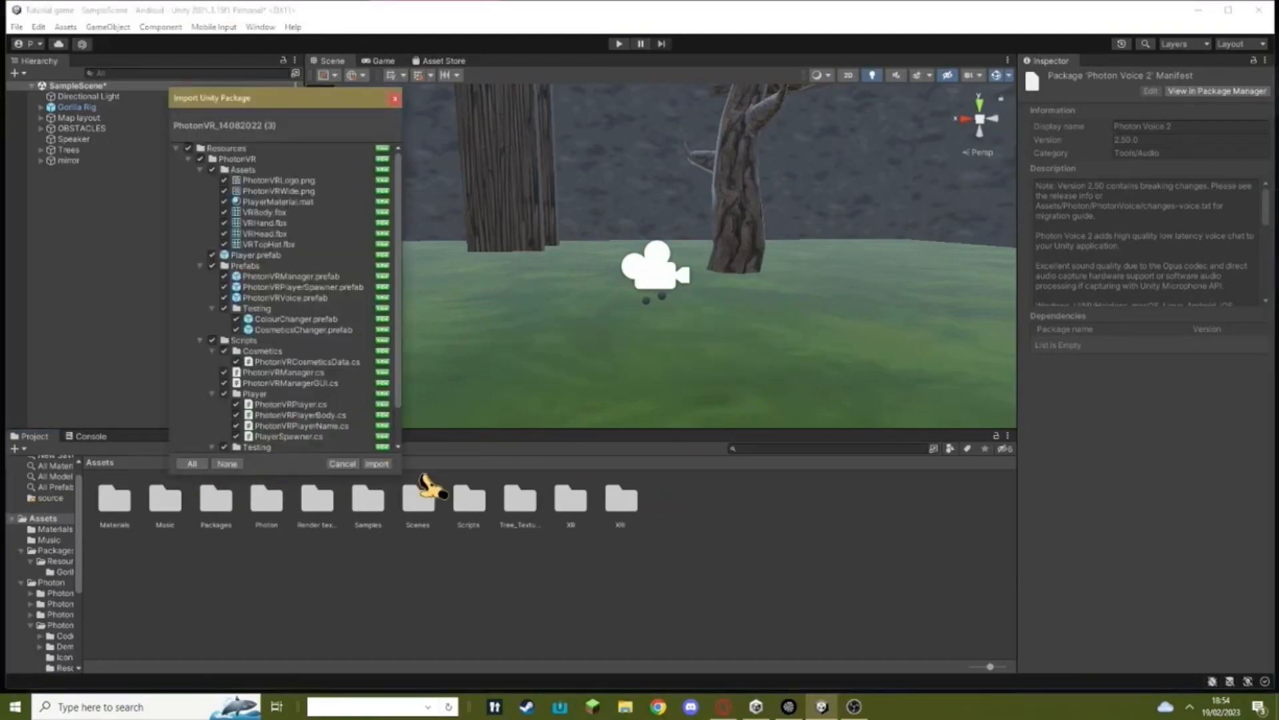
Import all files of the PhotonVR_14082022 package, adding a Resources folder to the project
click(377, 463)
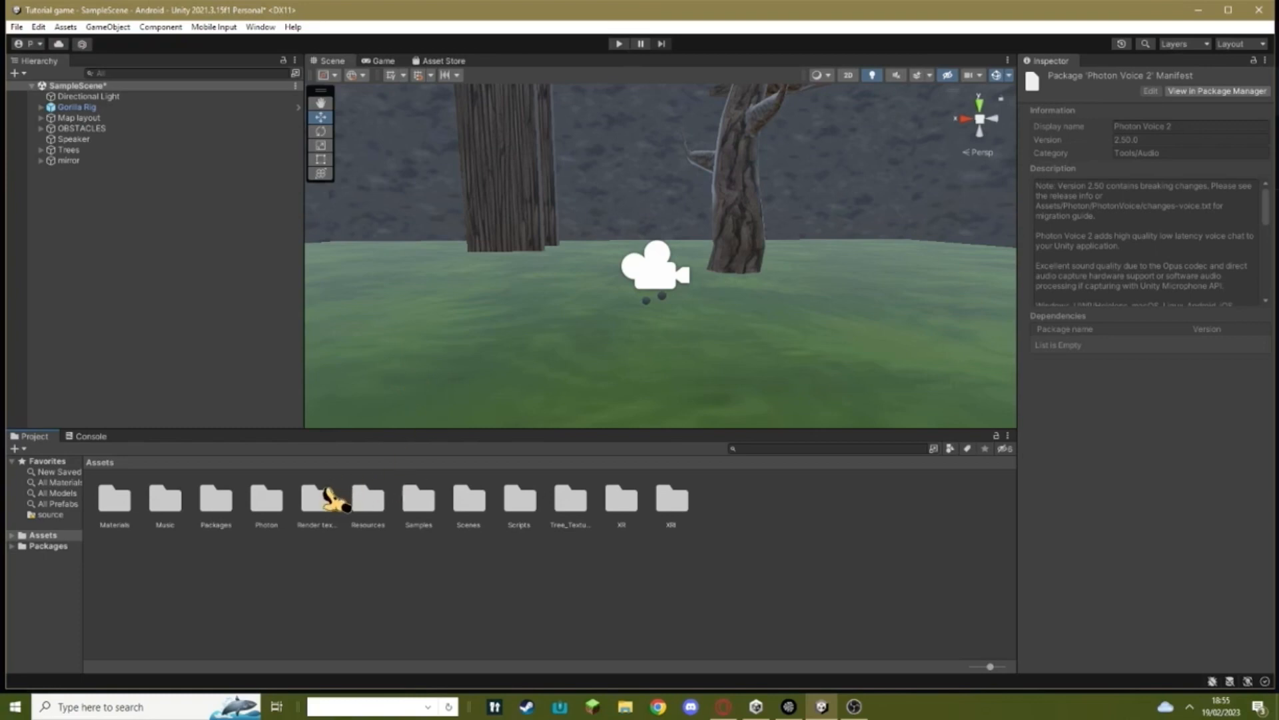
Browse into Assets/Resources/PhotonVR/Prefabs in the Project window
click(519, 500)
double_click(266, 499)
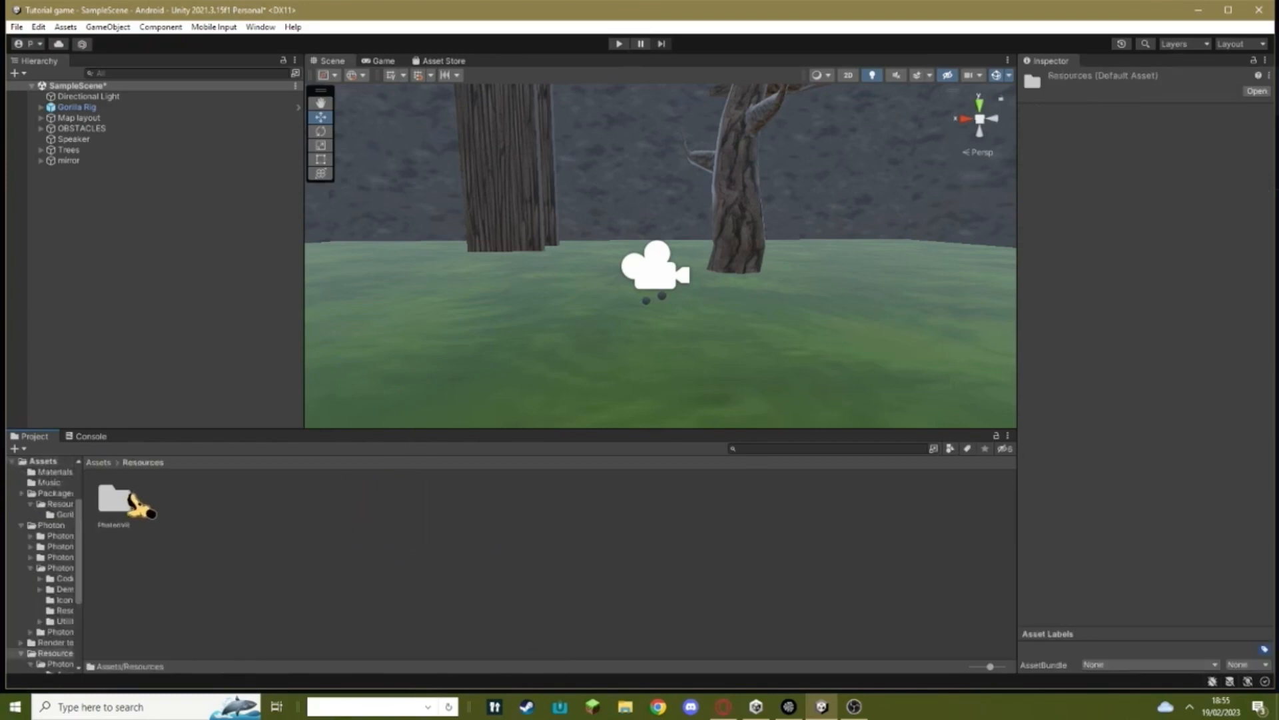
double_click(119, 501)
double_click(166, 500)
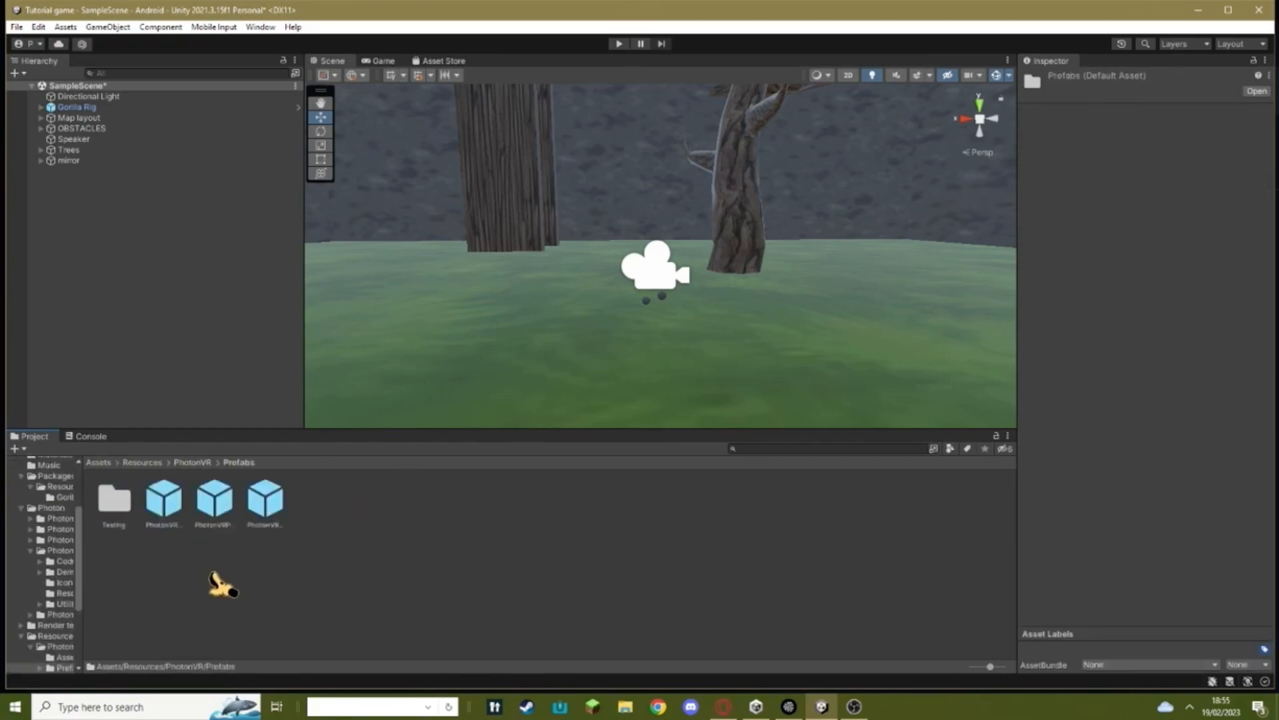
Add the PhotonVRManager, PhotonVRPlayerSpawner and PhotonVRVoice prefabs to the Hierarchy
click(166, 500)
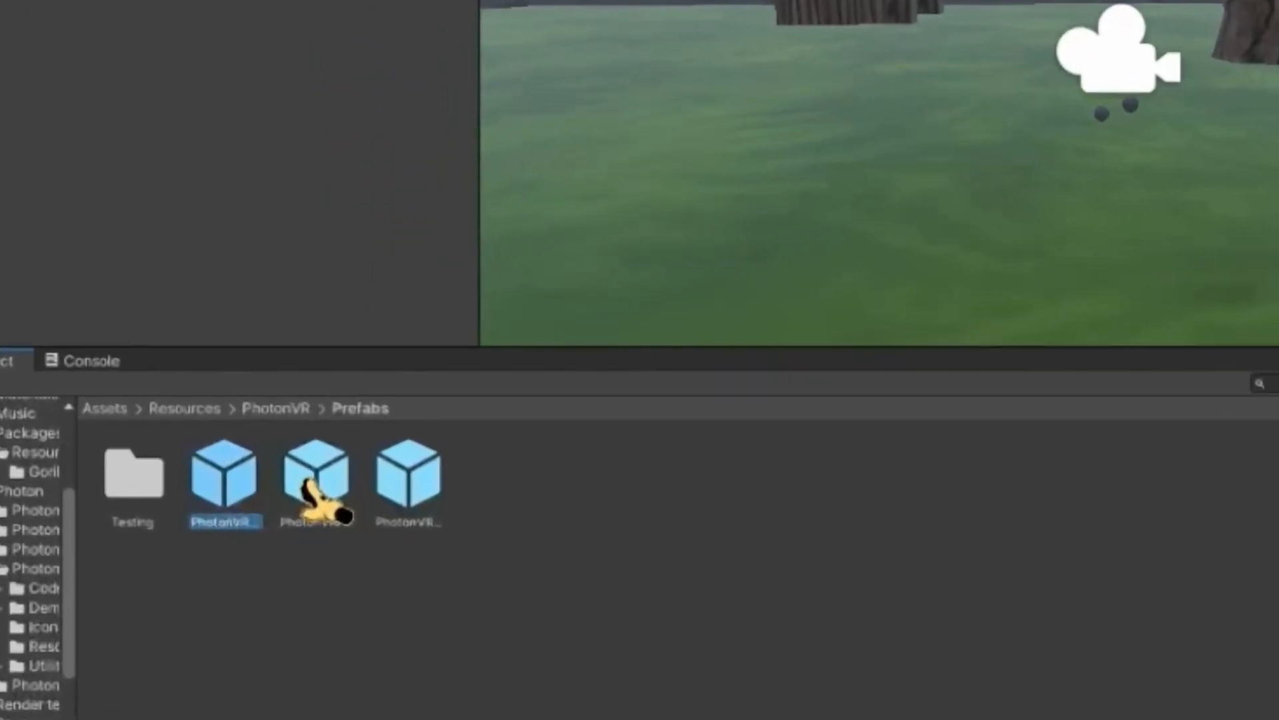
click(700, 450)
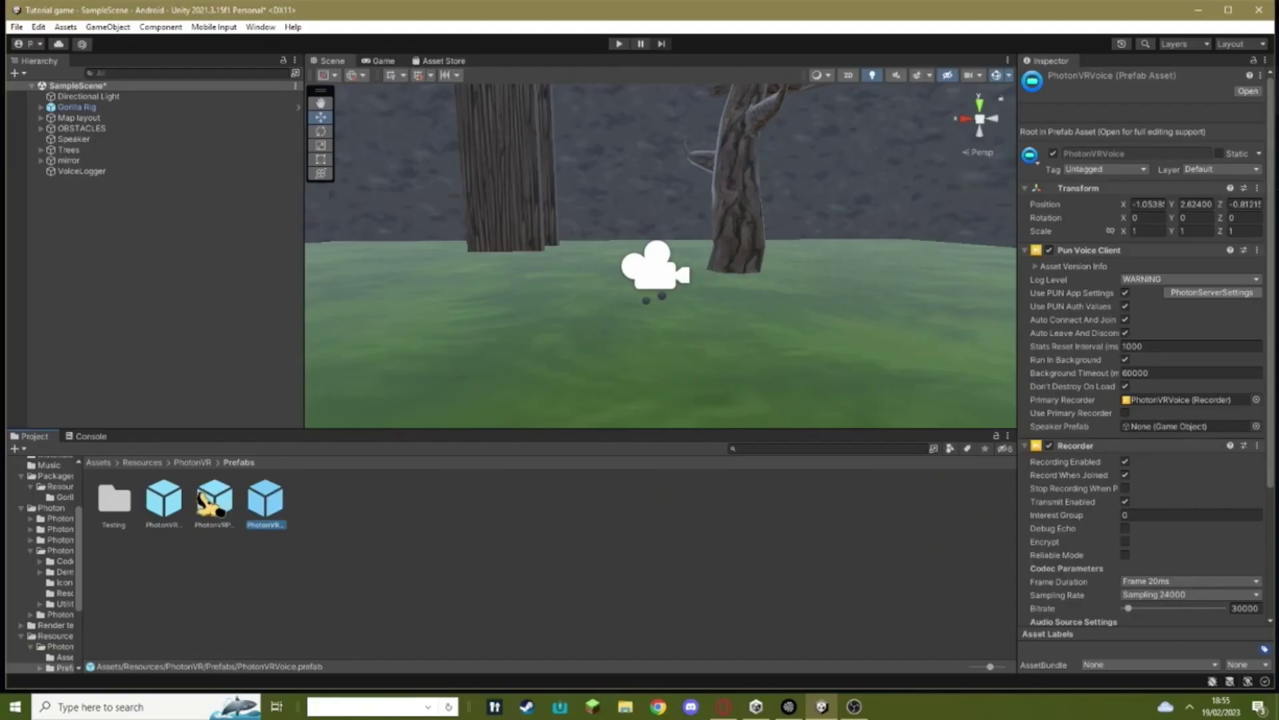
shift+click(166, 500)
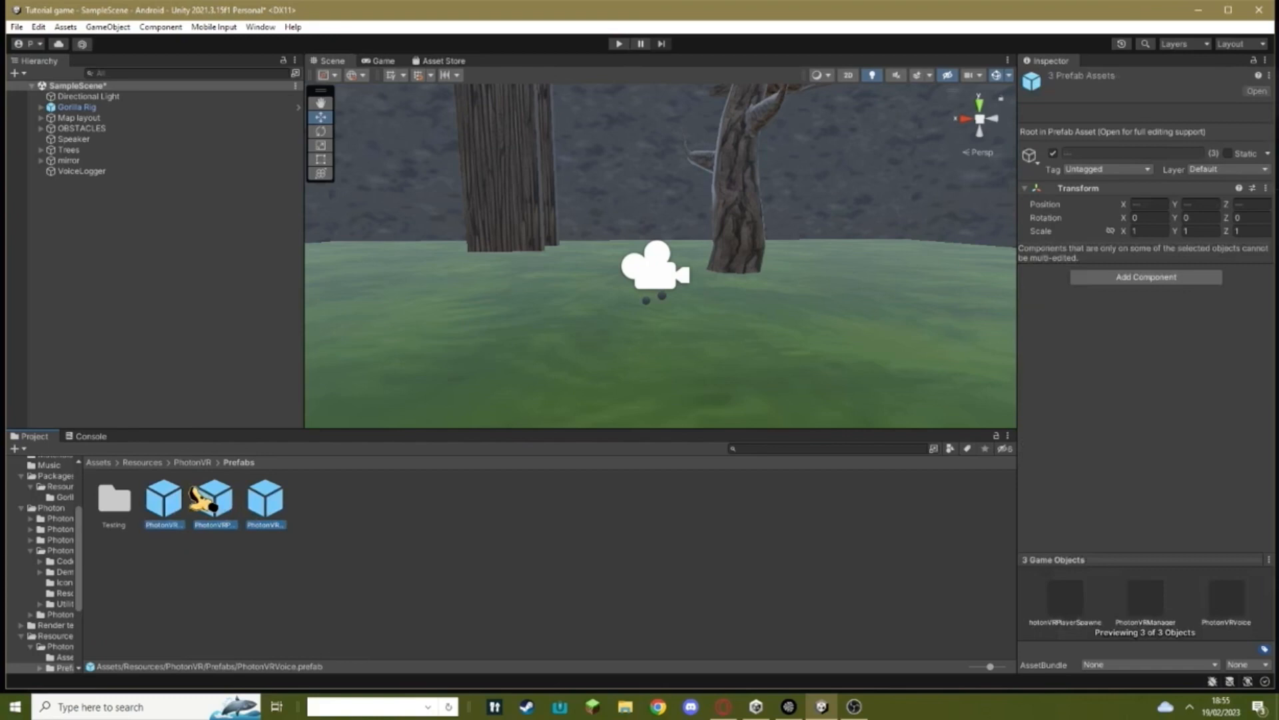
drag(167, 499, 87, 220)
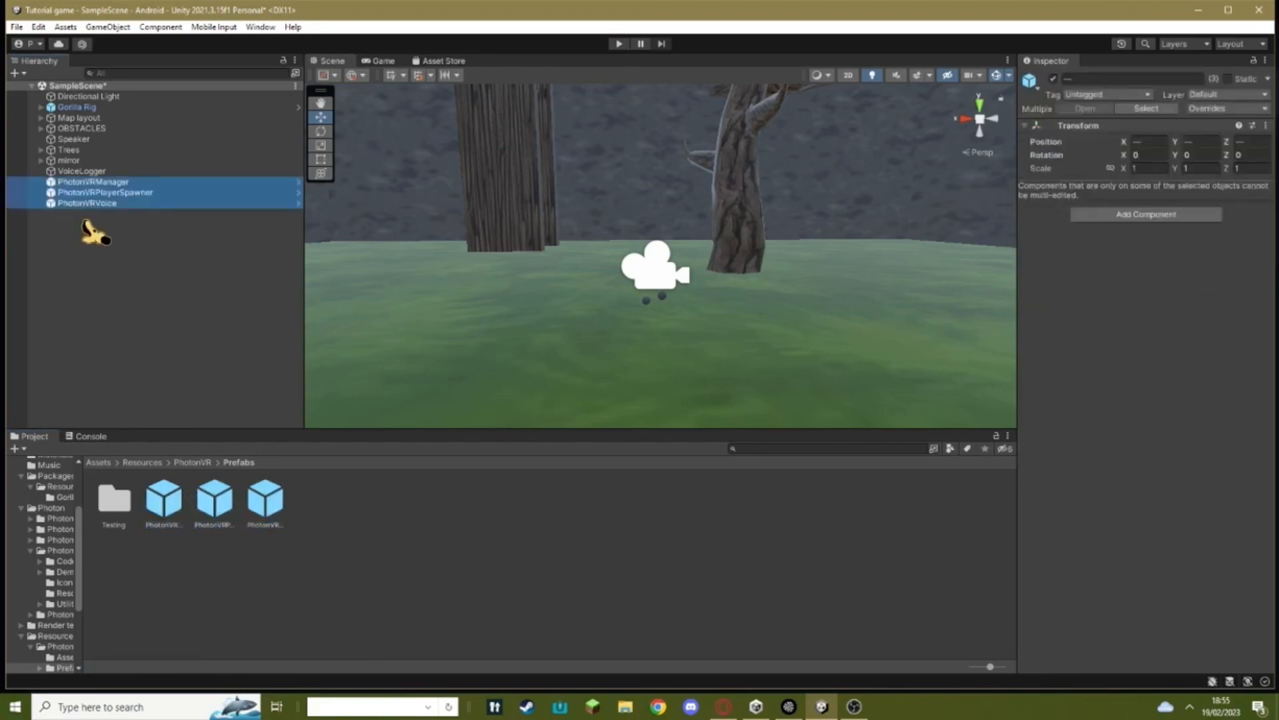
Set the Photon VR Manager's player colour to a light green in the colour picker
click(92, 182)
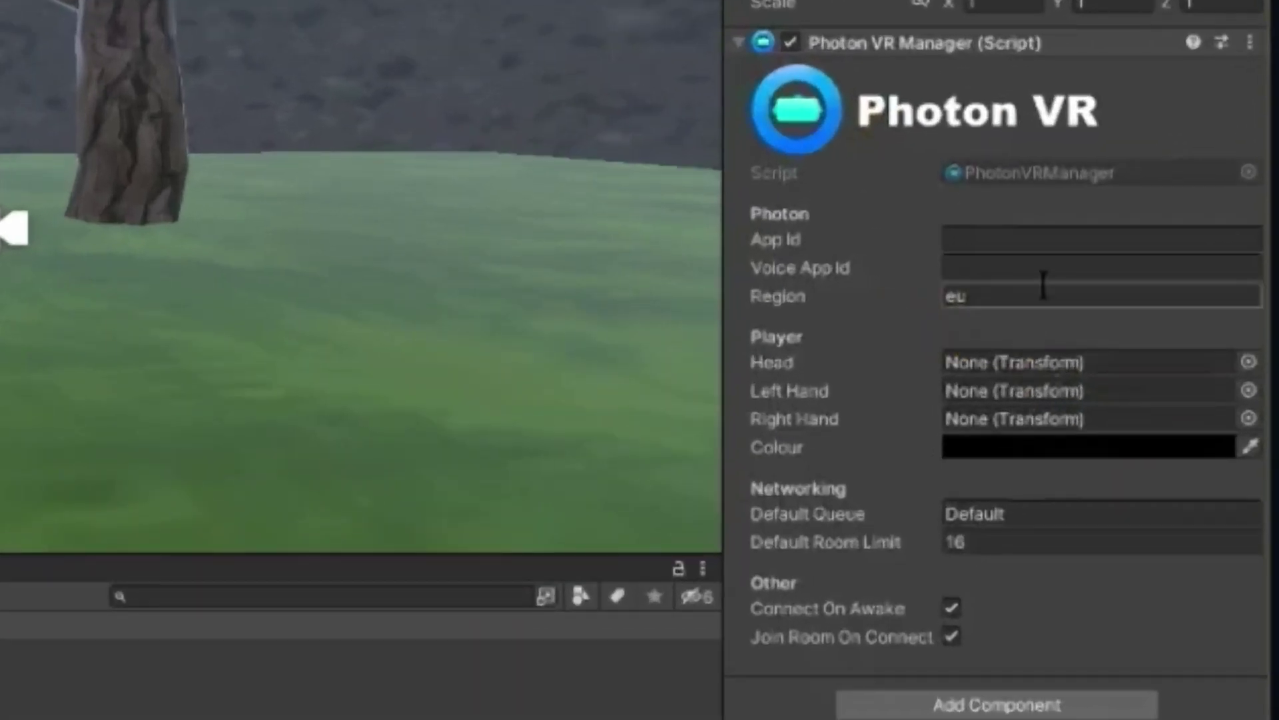
click(1100, 240)
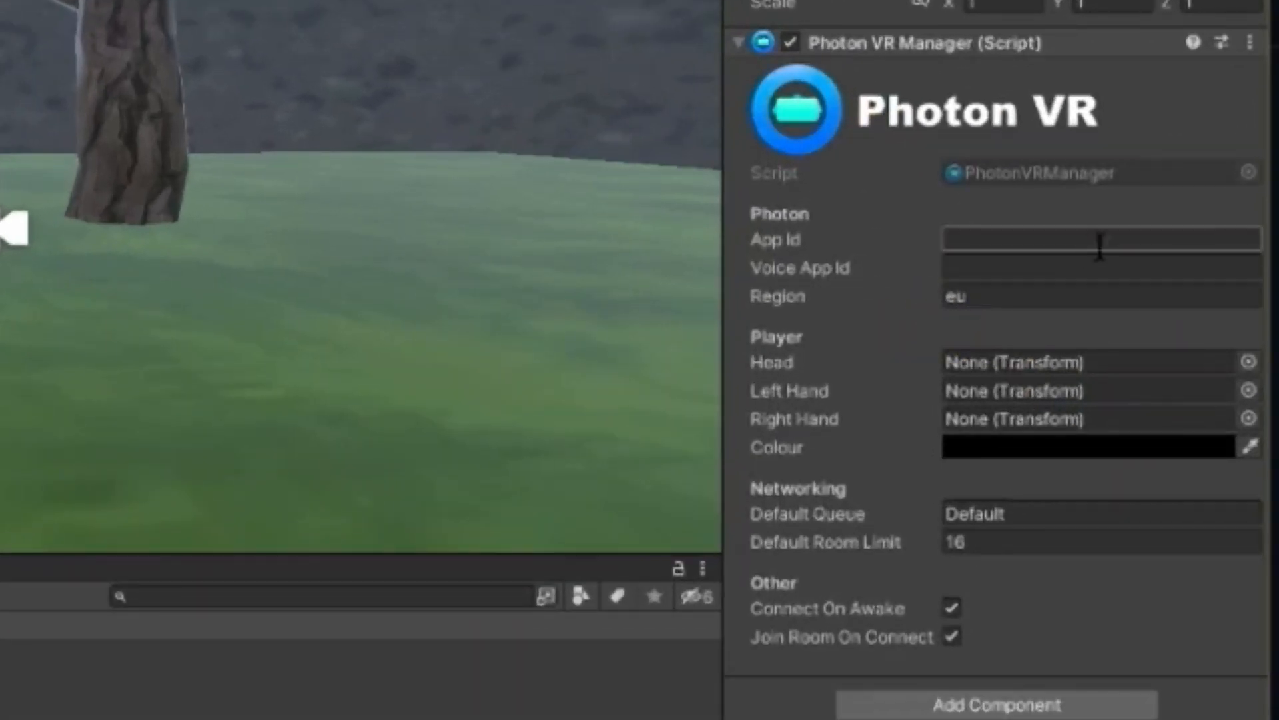
click(1081, 269)
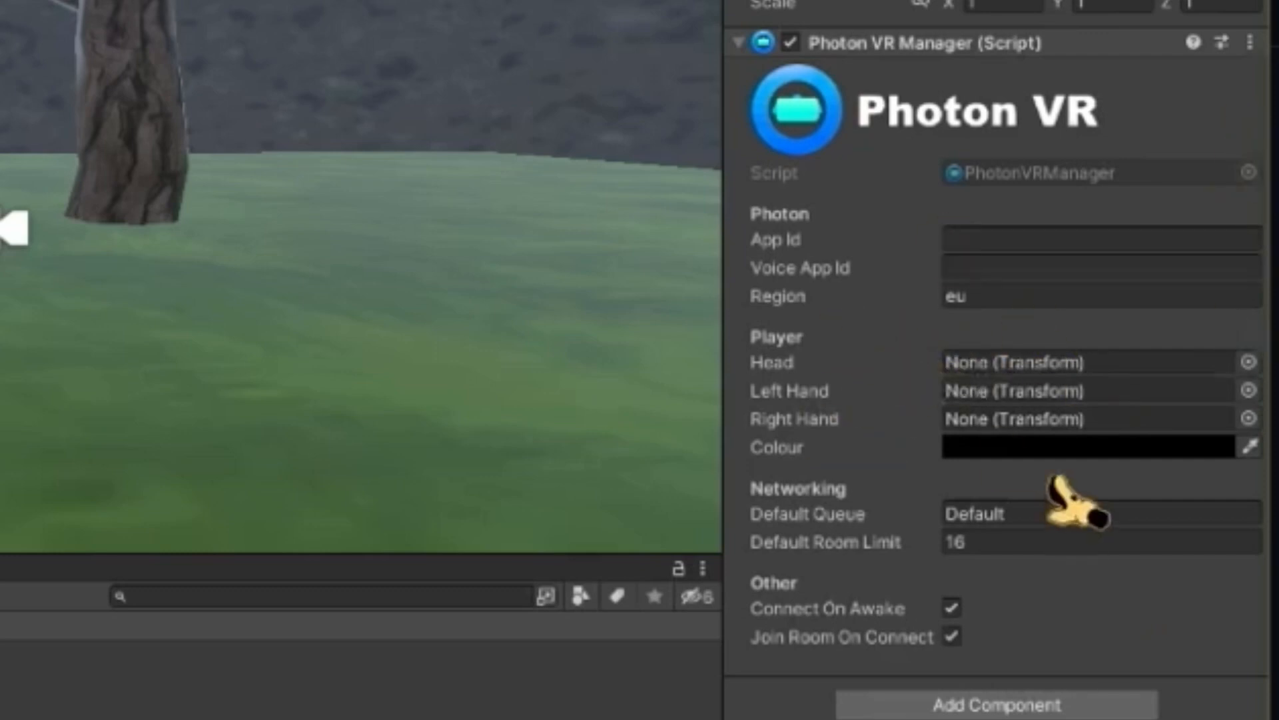
click(1029, 447)
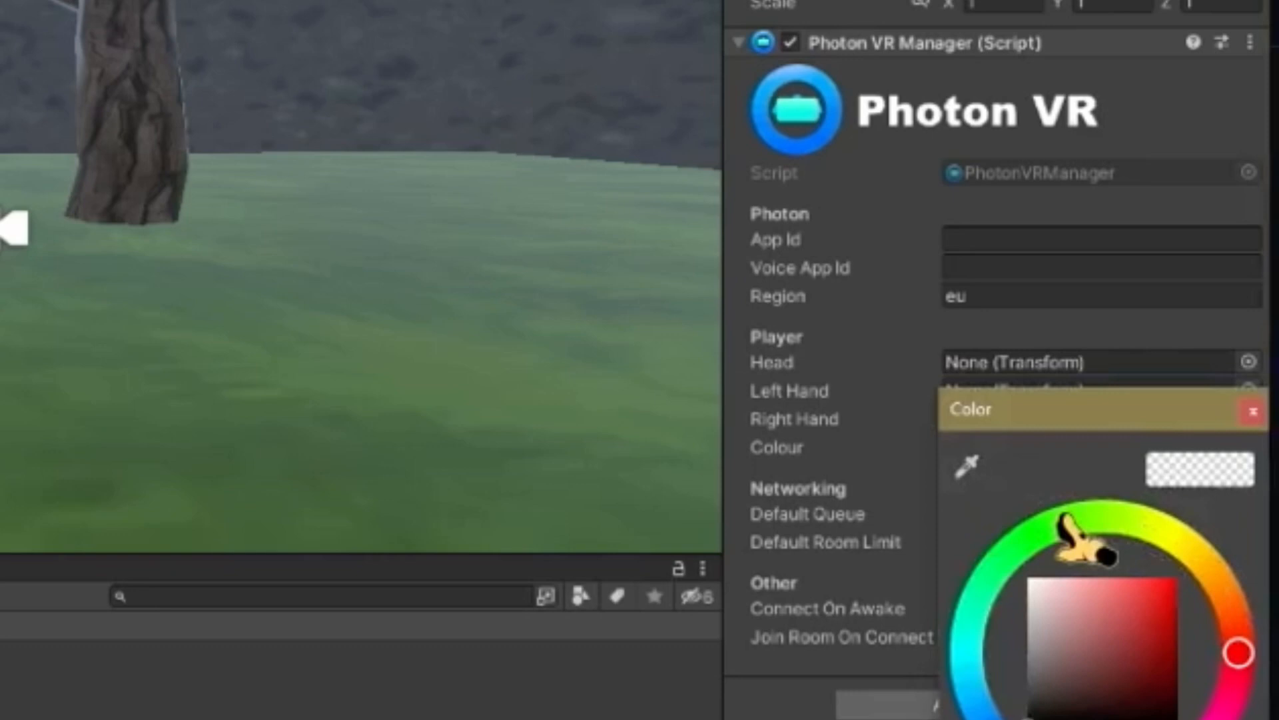
click(1080, 525)
click(1095, 587)
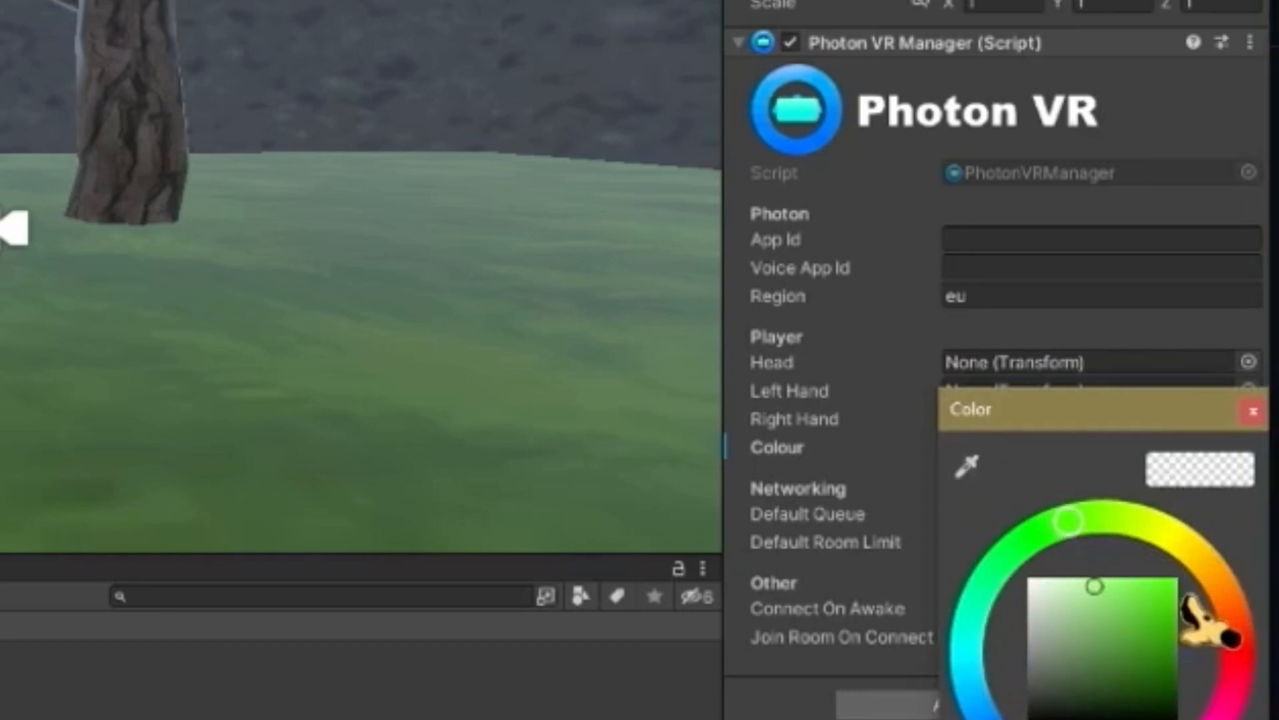
click(1254, 410)
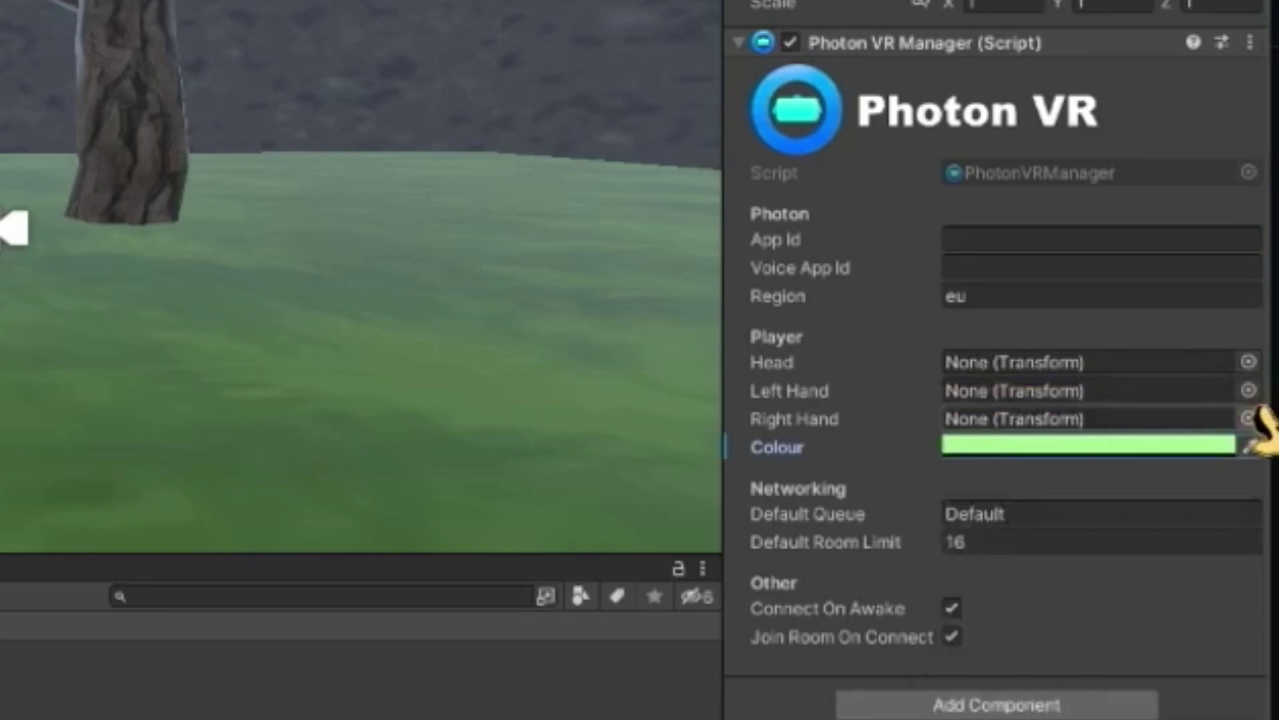
Change the Default Room Limit from 16 to 20
click(1007, 542)
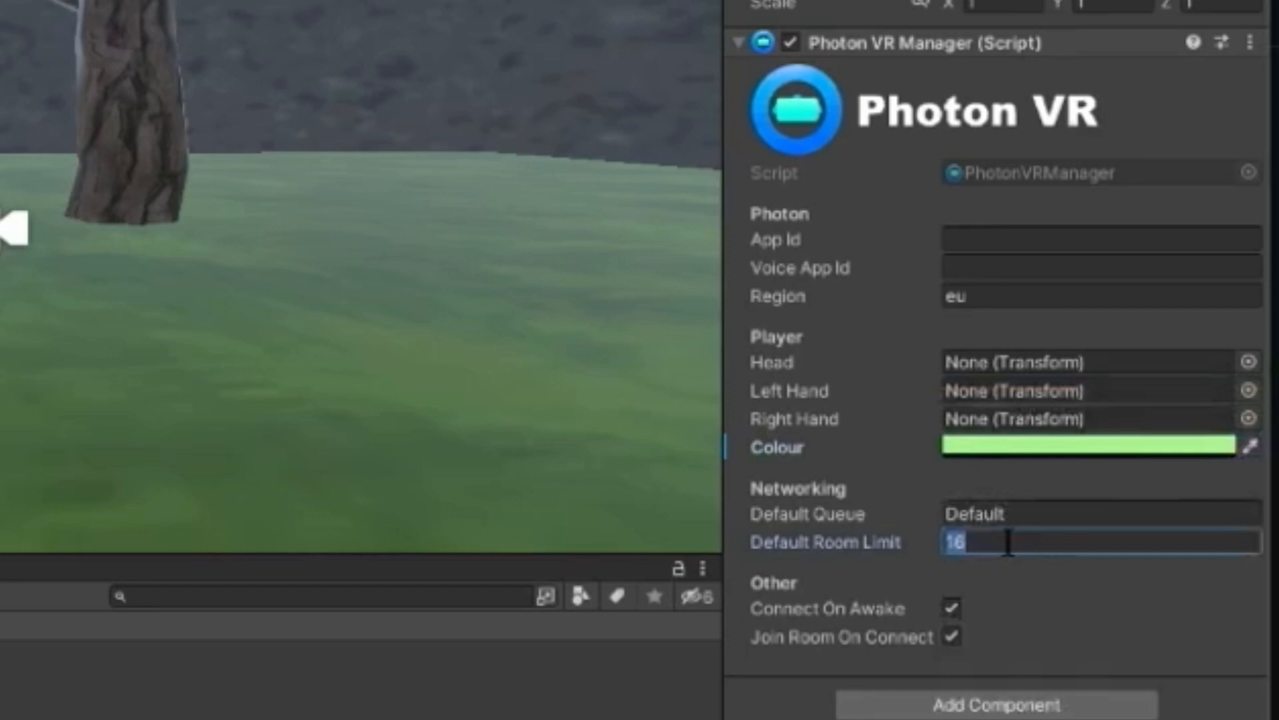
key(BackSpace)
text(20)
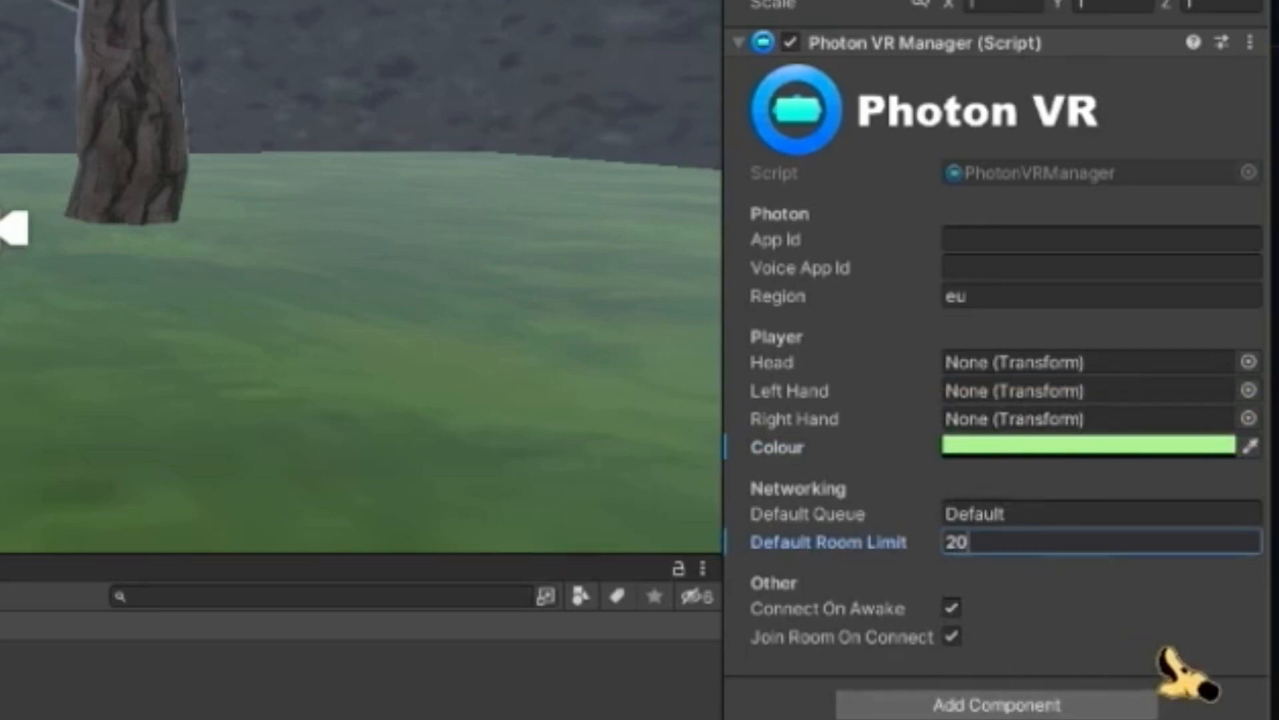
key(Return)
click(974, 239)
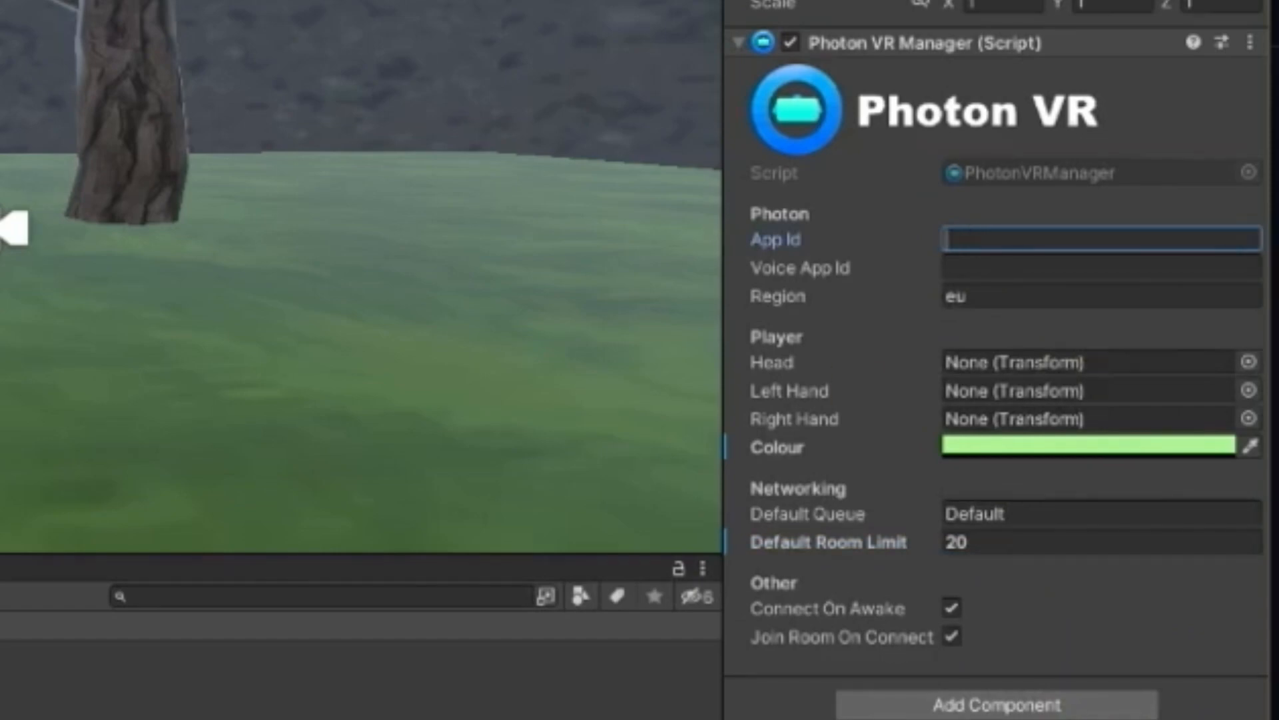
Copy the tutorial game PUN app ID from the Photon dashboard and return to Unity
click(710, 691)
click(290, 10)
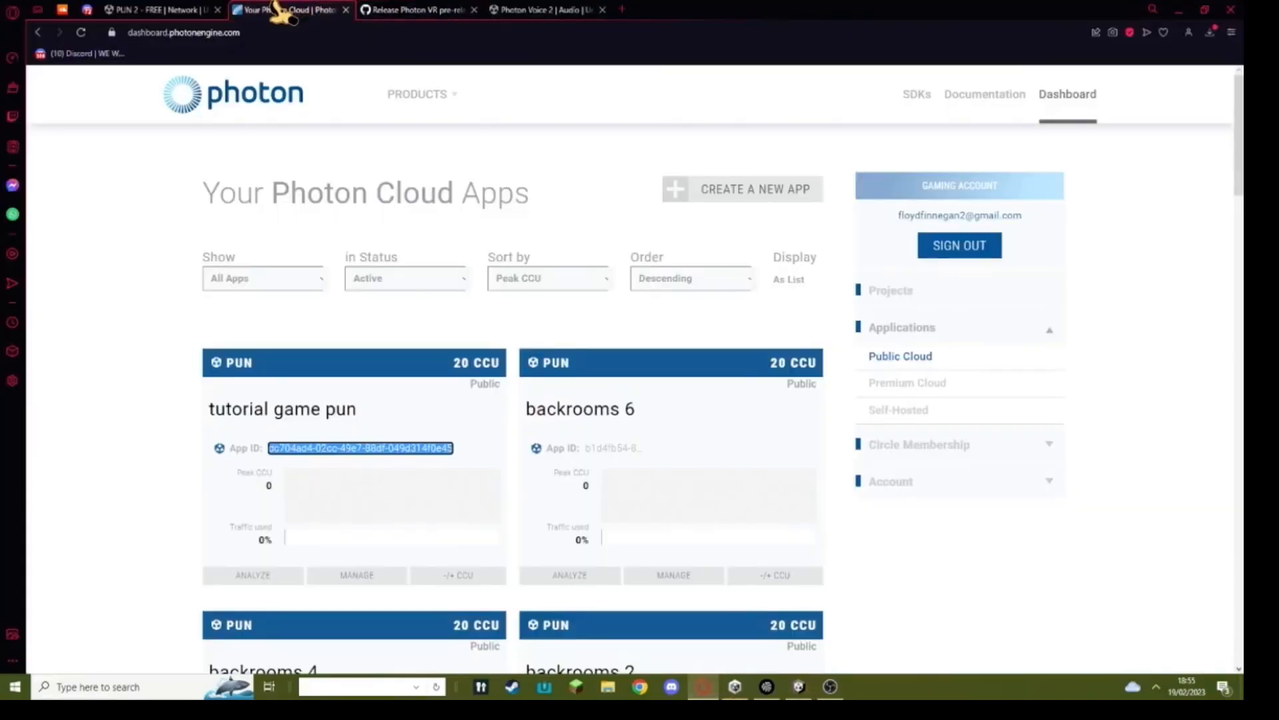
right_click(349, 450)
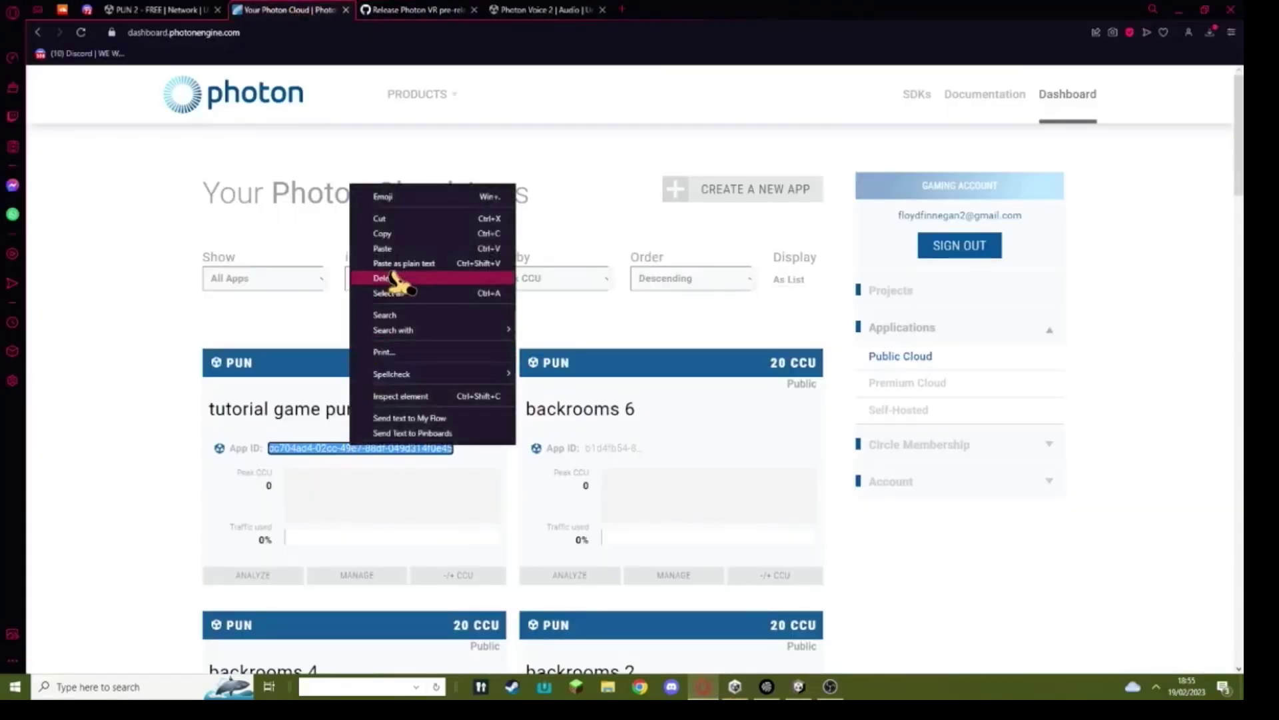
click(390, 216)
click(797, 687)
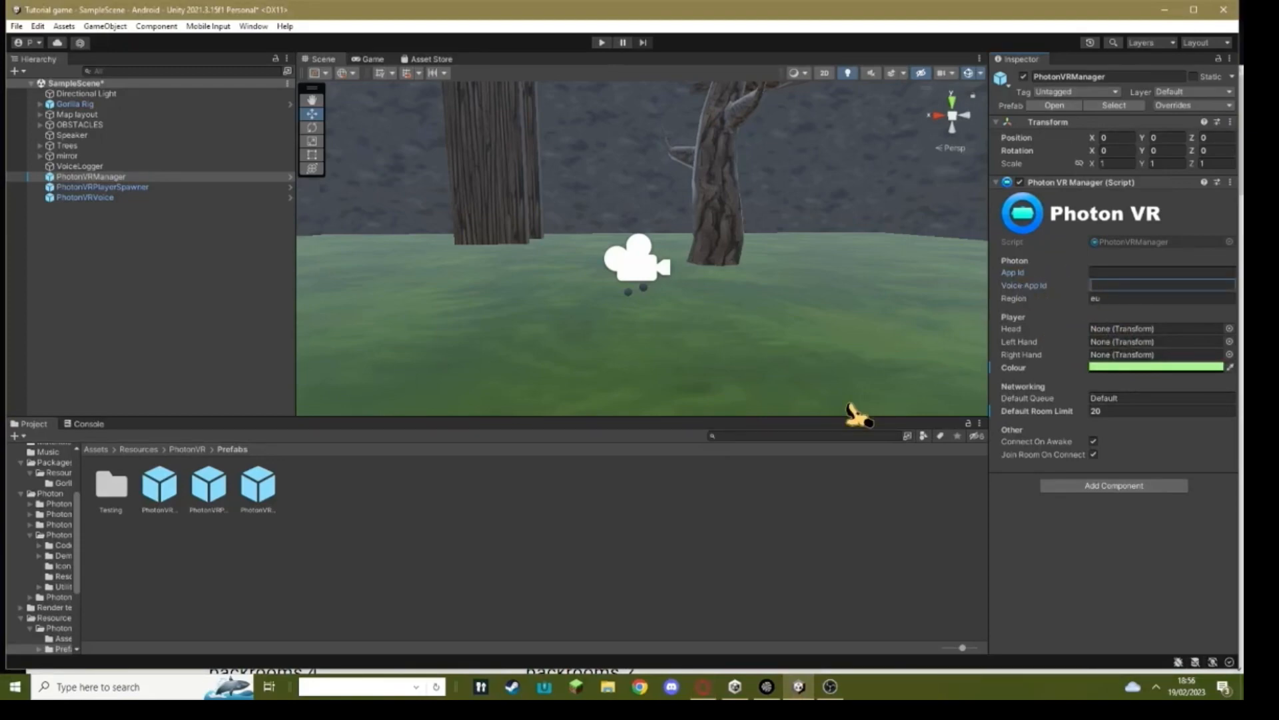
Look up the tutorial game voice app ID on the dashboard and focus the Voice App Id field
click(736, 688)
scroll(402, 471, down, 5)
scroll(402, 471, down, 5)
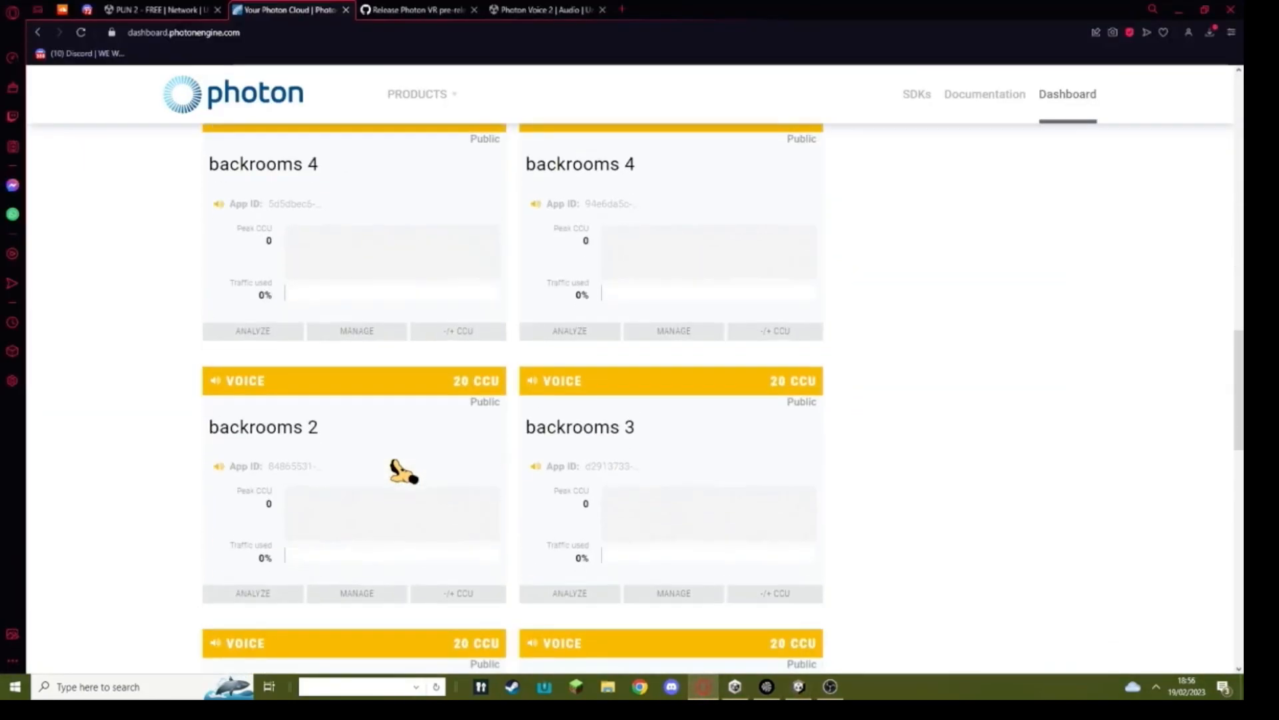
scroll(402, 471, down, 4)
scroll(402, 471, down, 4)
scroll(403, 471, down, 4)
scroll(350, 417, up, 1)
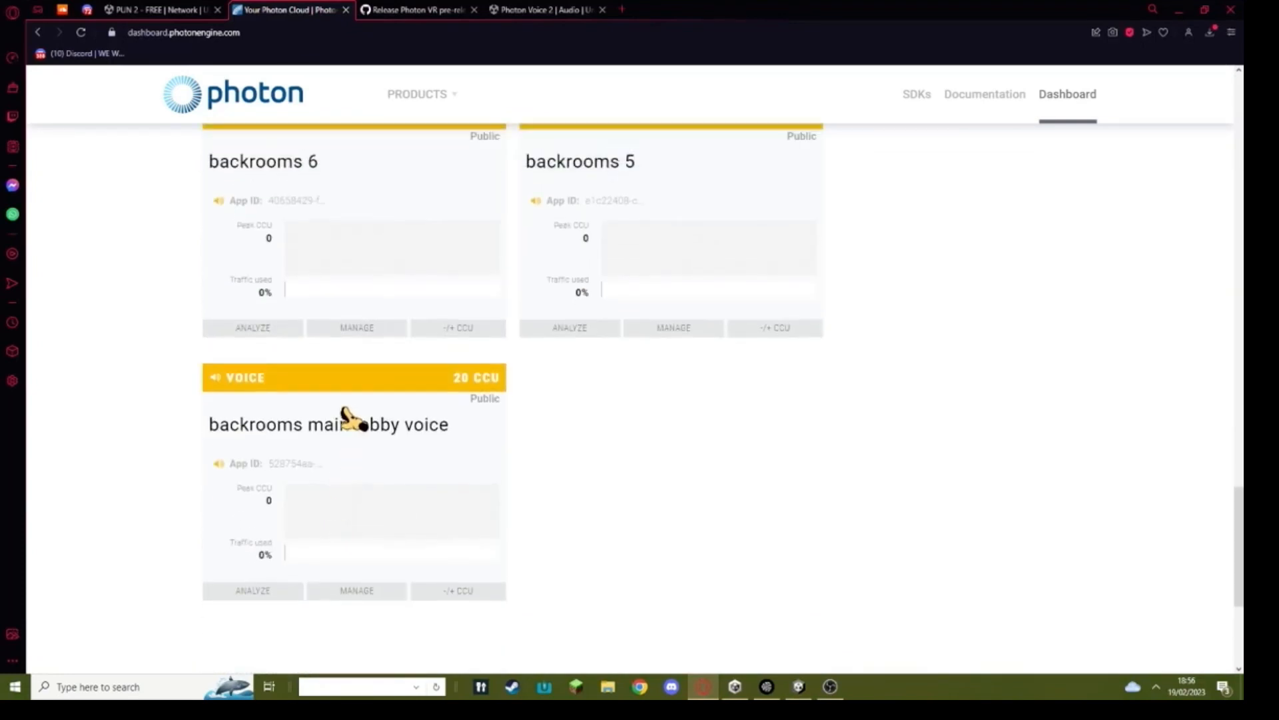
scroll(352, 418, up, 4)
scroll(352, 418, up, 3)
scroll(352, 418, up, 3)
scroll(357, 400, up, 3)
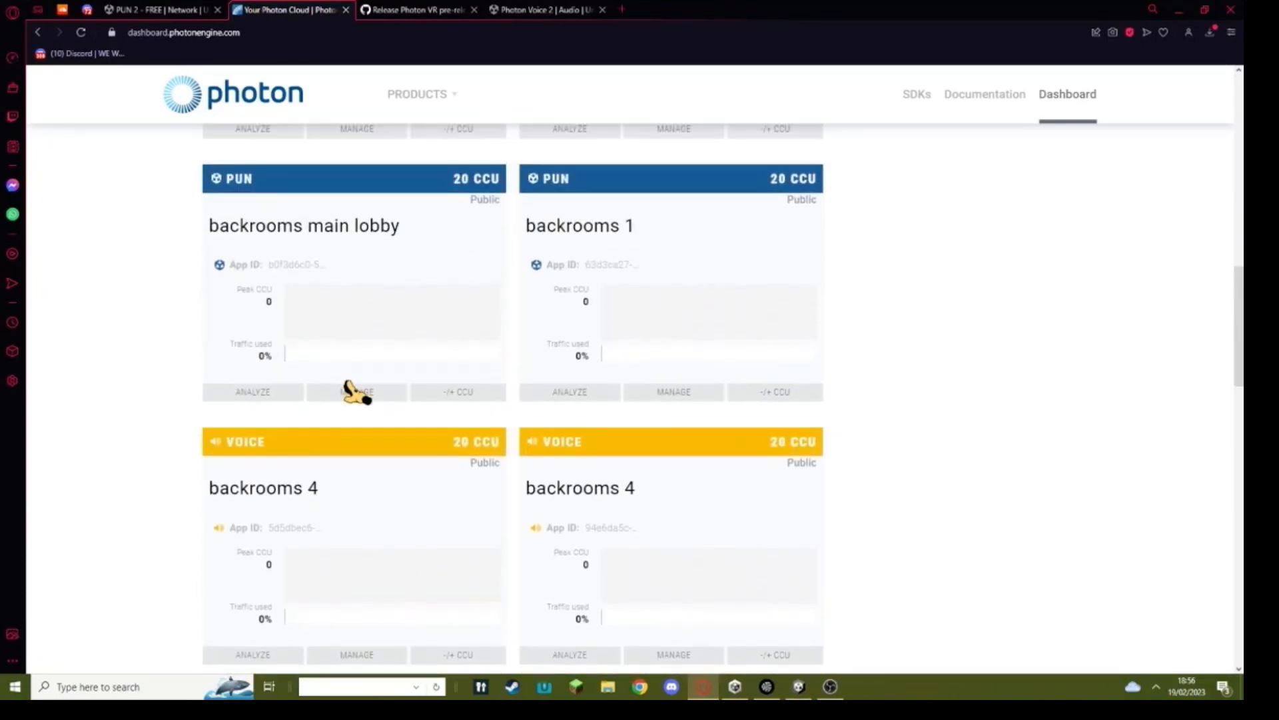
scroll(355, 391, down, 4)
scroll(355, 391, down, 4)
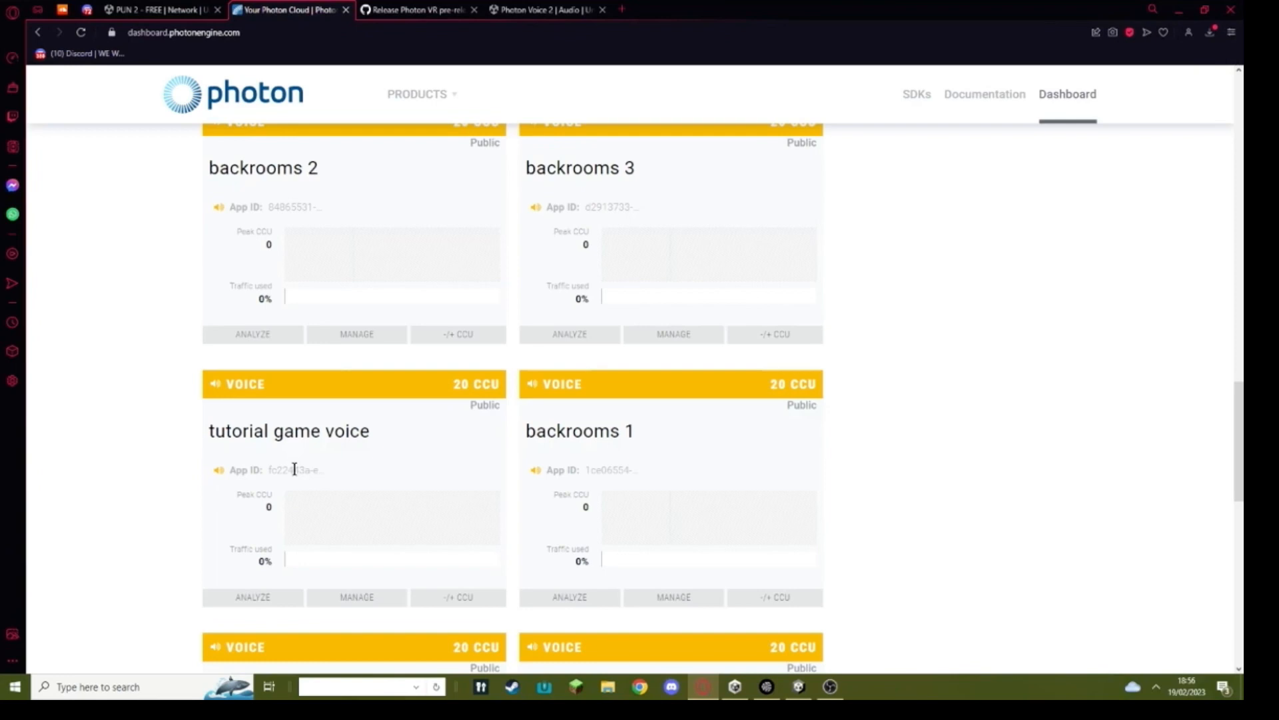
click(799, 687)
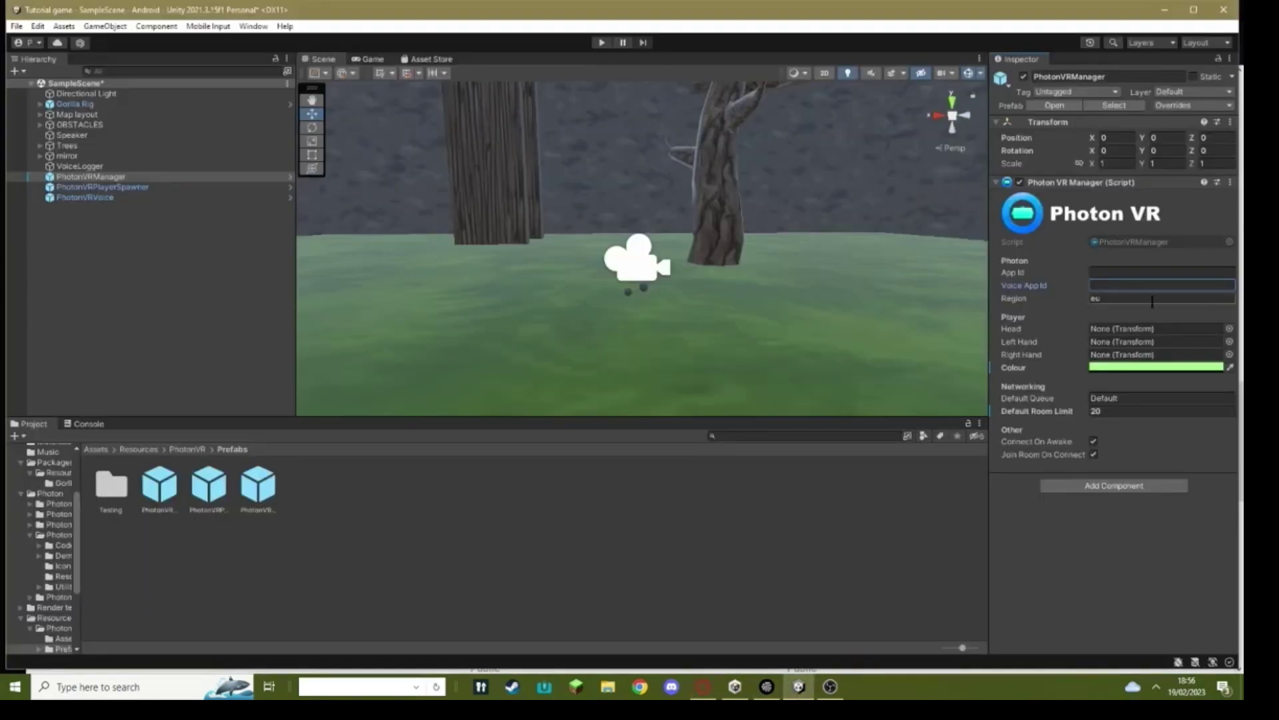
click(1111, 285)
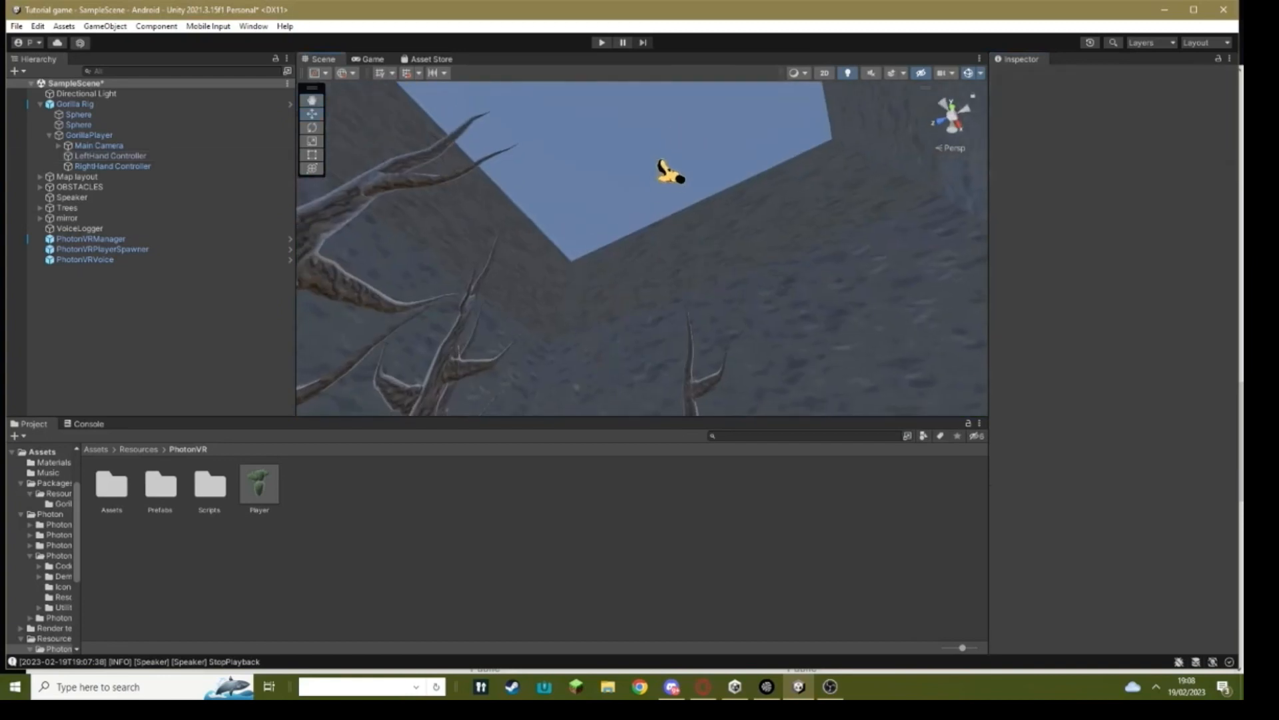
Expand Gorilla Rig to reveal Main Camera and hand controllers with PhotonVRManager selected
mouse_move(639, 250)
right_down()
mouse_move(572, 269)
mouse_move(601, 289)
right_up()
right_drag(600, 219, 560, 260)
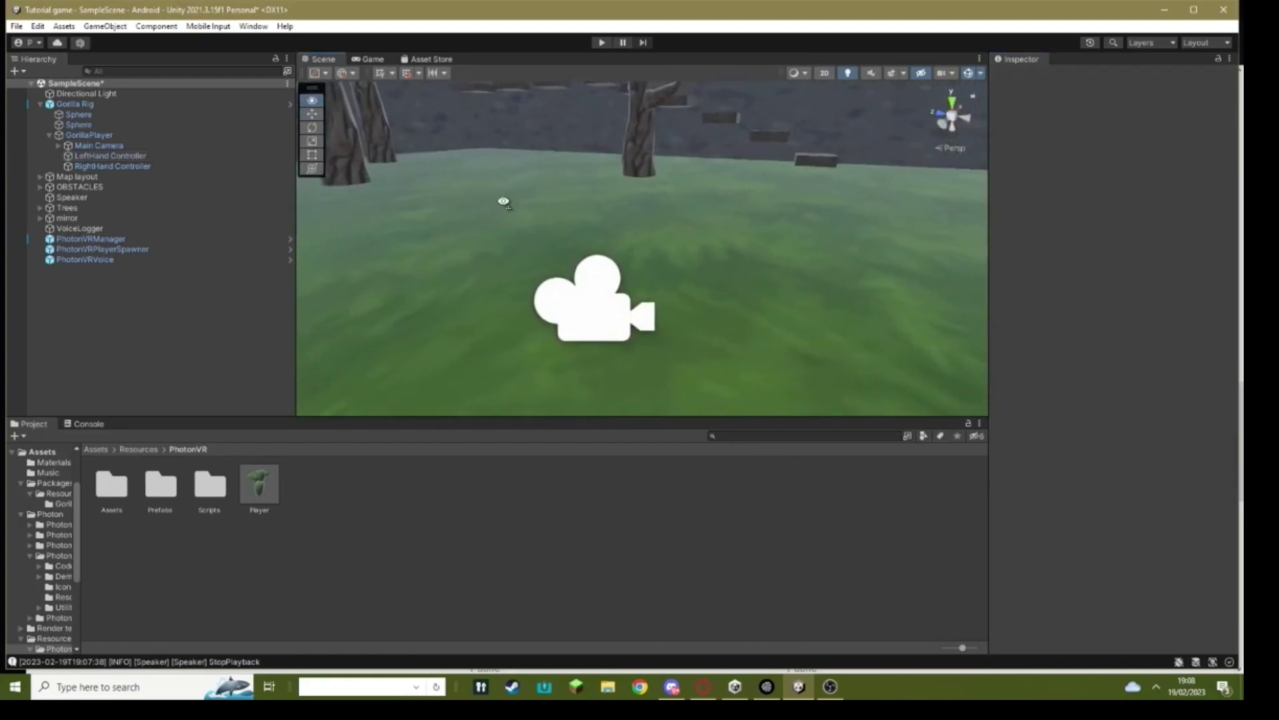
click(39, 104)
click(91, 177)
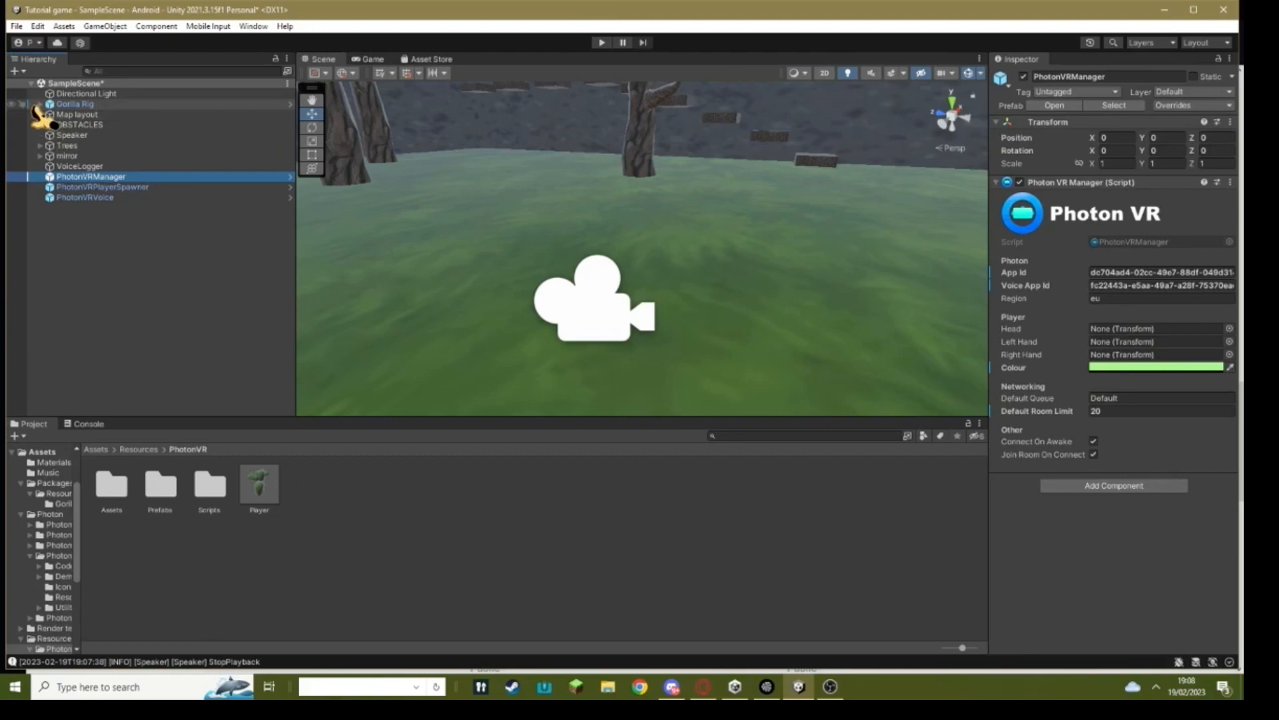
click(70, 105)
click(57, 135)
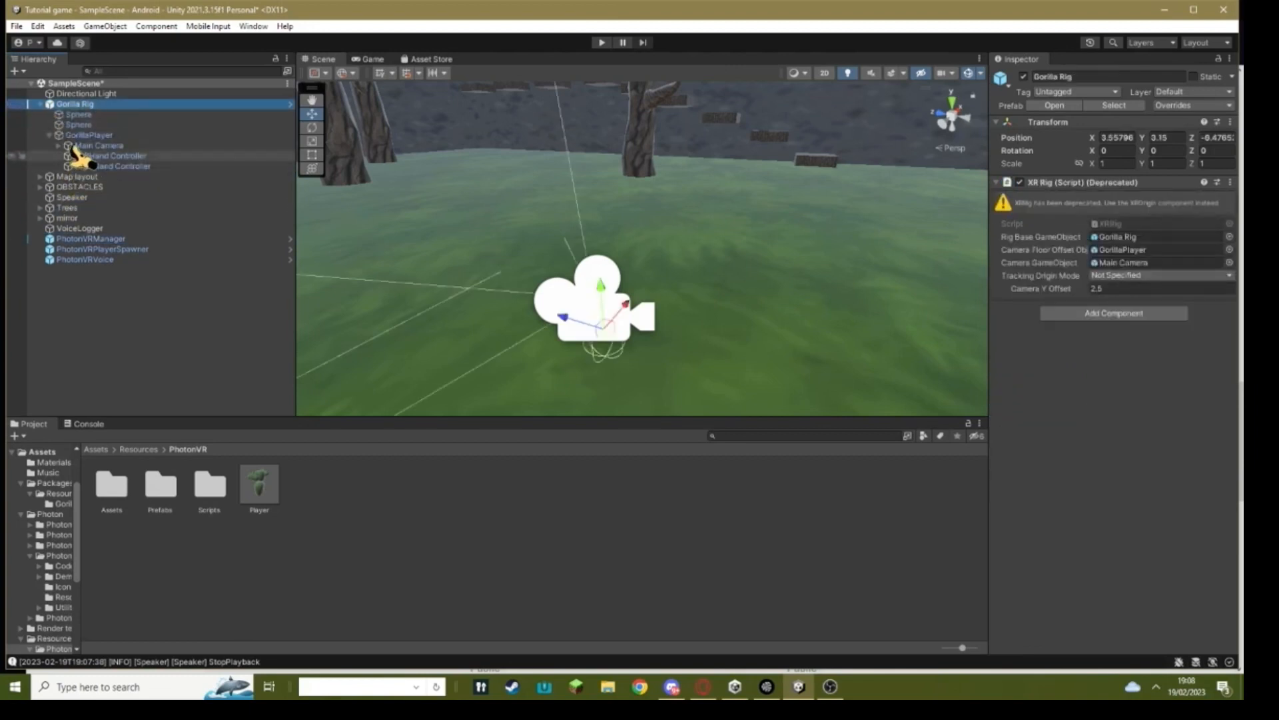
click(90, 238)
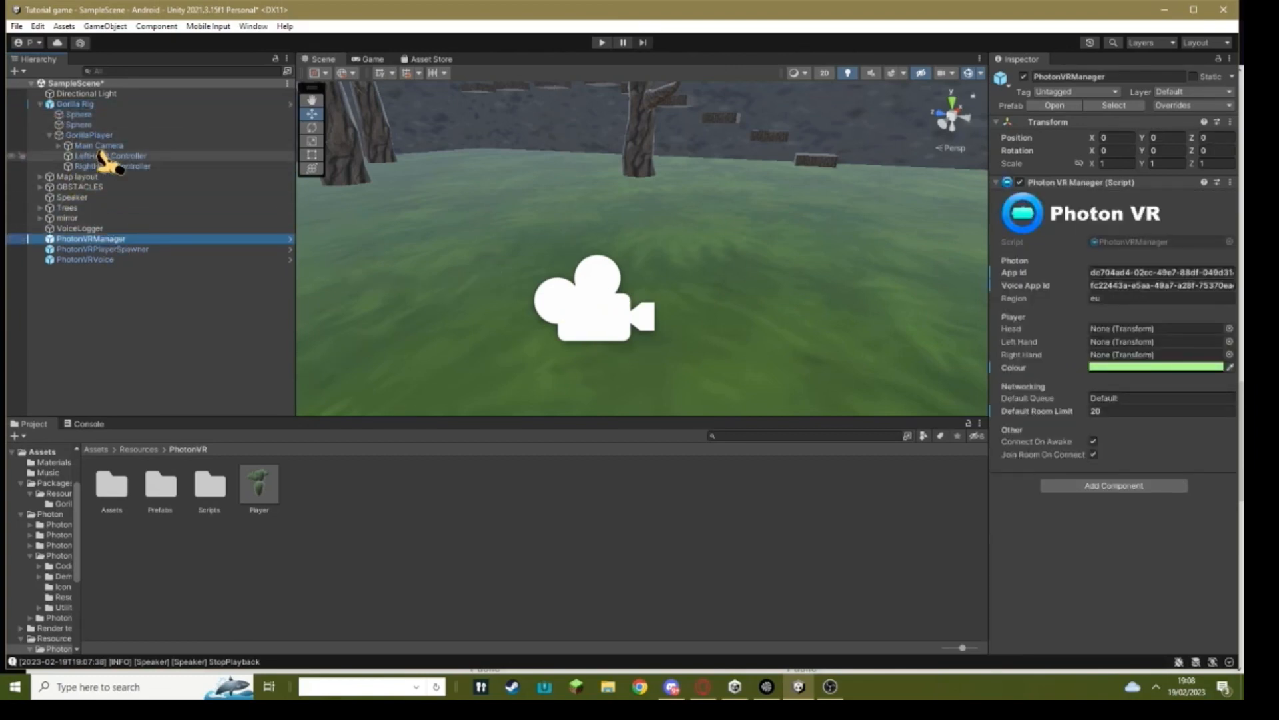
Assign Main Camera as Head, LeftHand Controller as Left Hand and RightHand Controller as Right Hand
drag(1132, 319, 1140, 328)
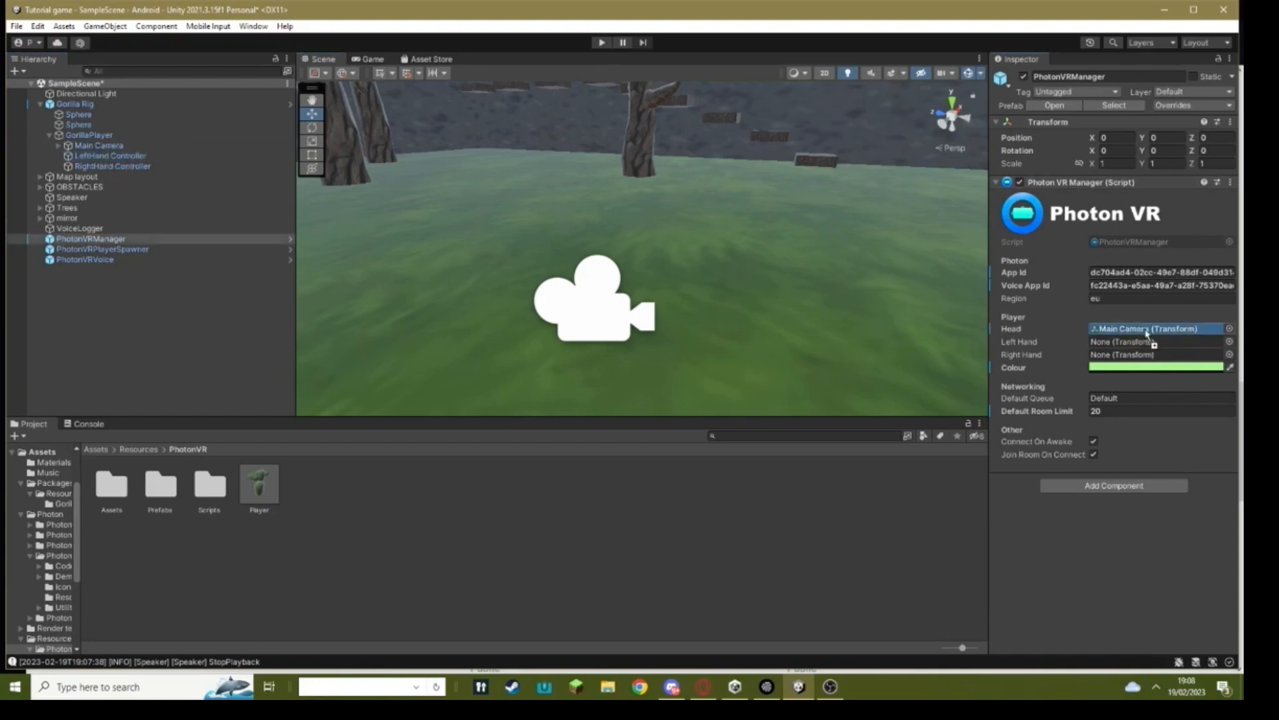
drag(110, 156, 1150, 341)
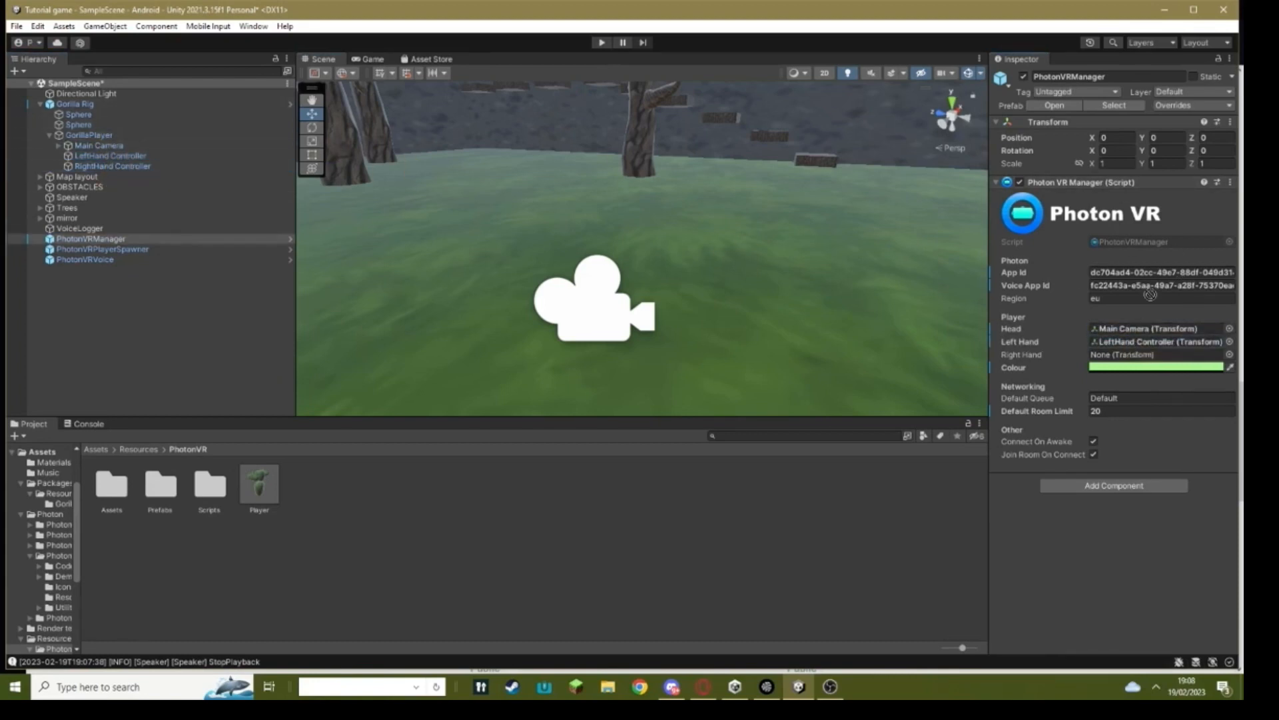
drag(114, 167, 1150, 354)
Enter Play mode so the green networked player spawns, viewed in the Scene tab
click(725, 475)
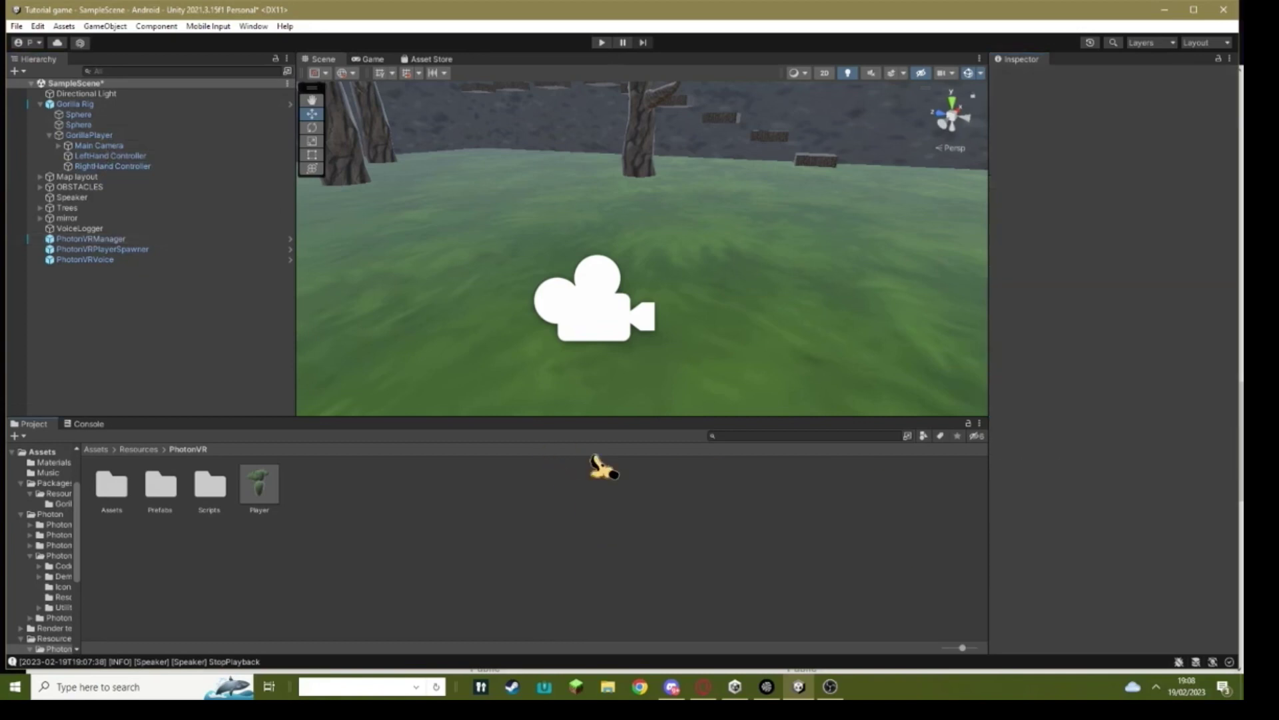
click(601, 44)
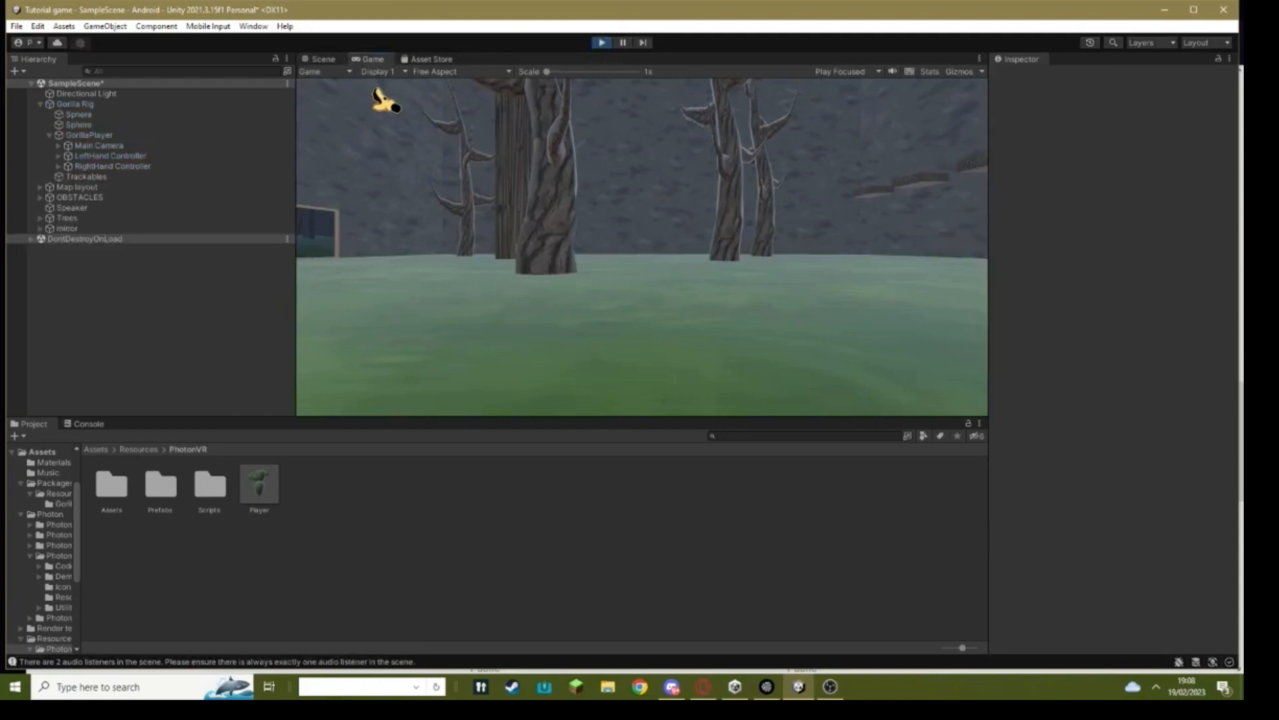
click(323, 59)
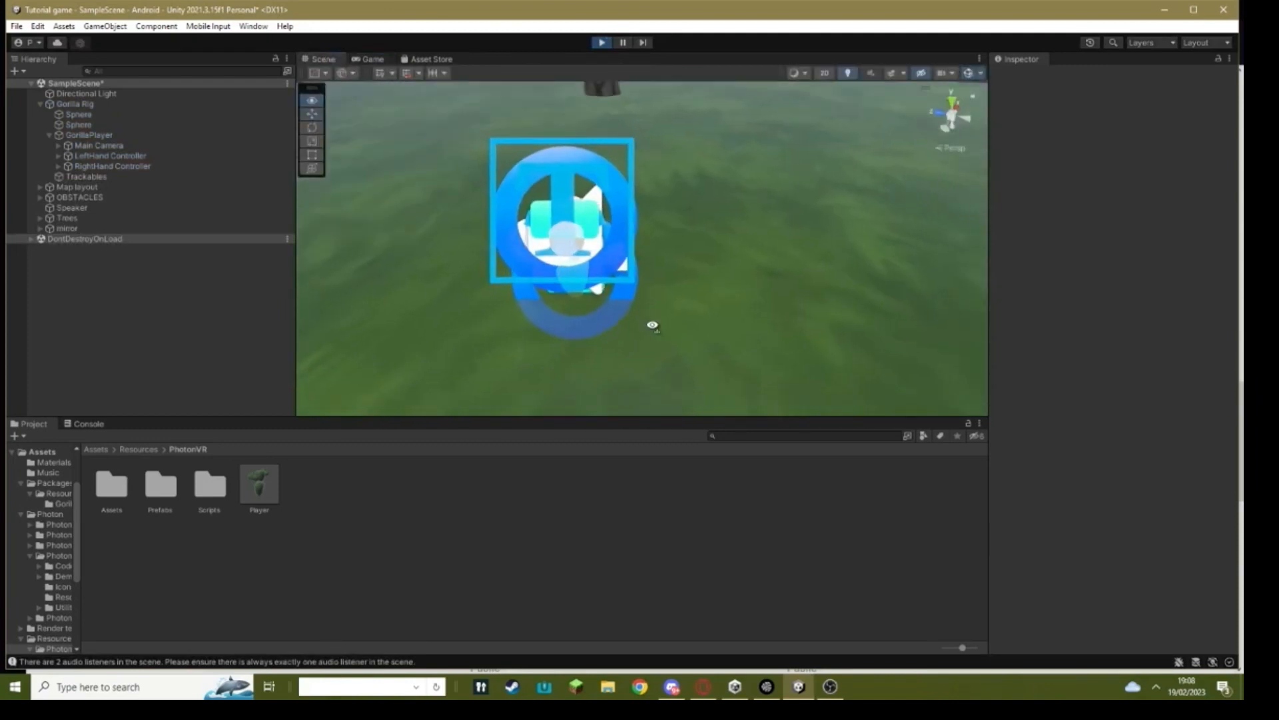
right_drag(700, 200, 500, 300)
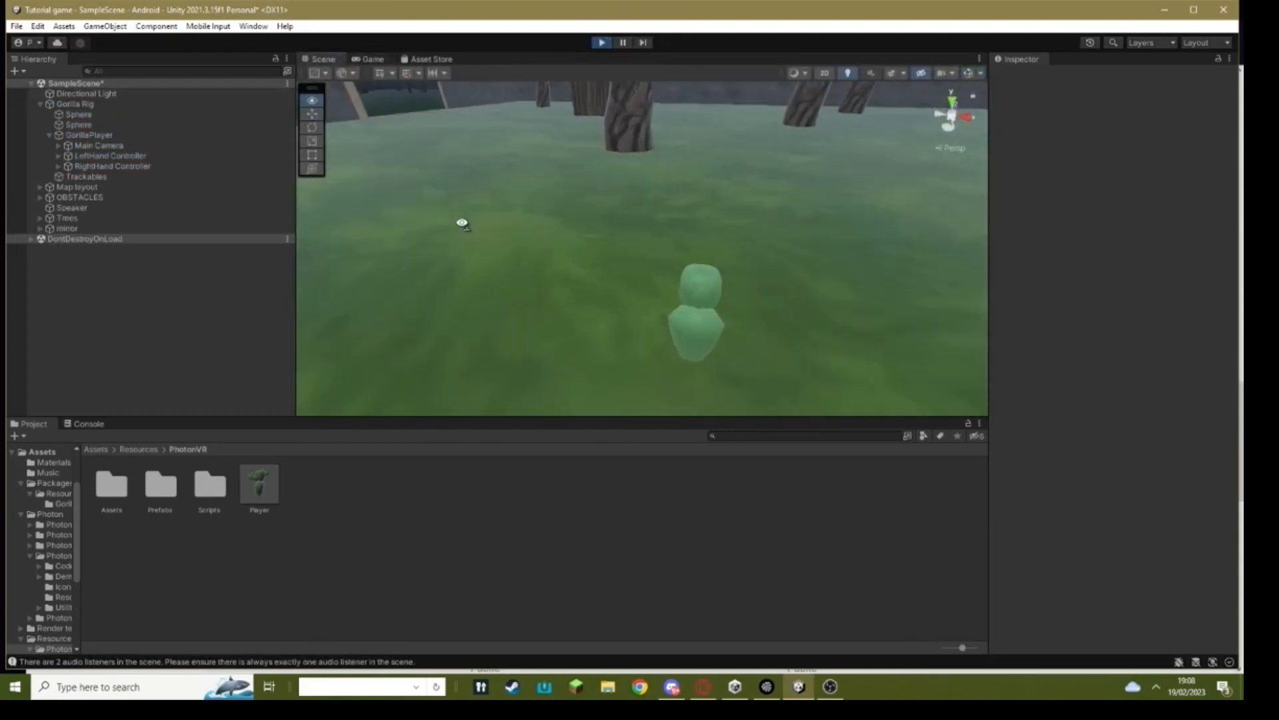
Move the LeftHand and RightHand Controllers out to either side of the player
click(111, 156)
right_drag(649, 295, 553, 230)
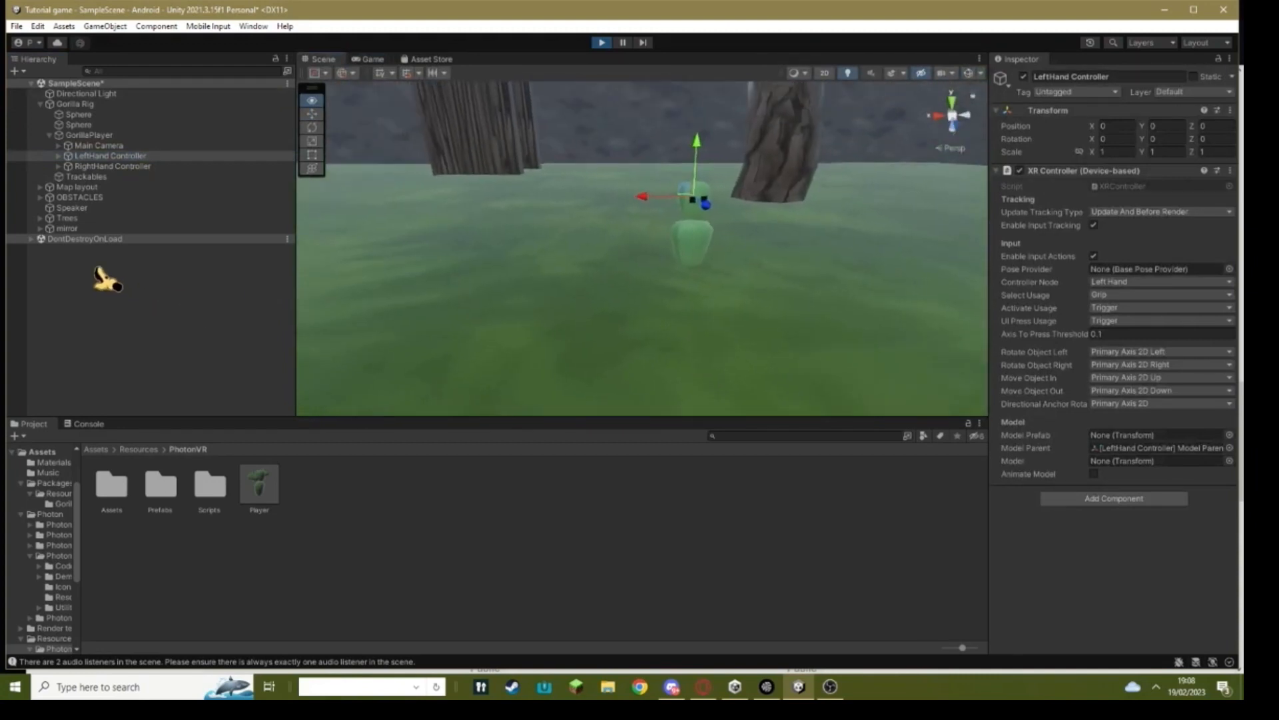
mouse_move(529, 228)
mouse_down()
mouse_move(465, 235)
mouse_move(590, 257)
mouse_up()
click(112, 166)
right_drag(590, 258, 755, 232)
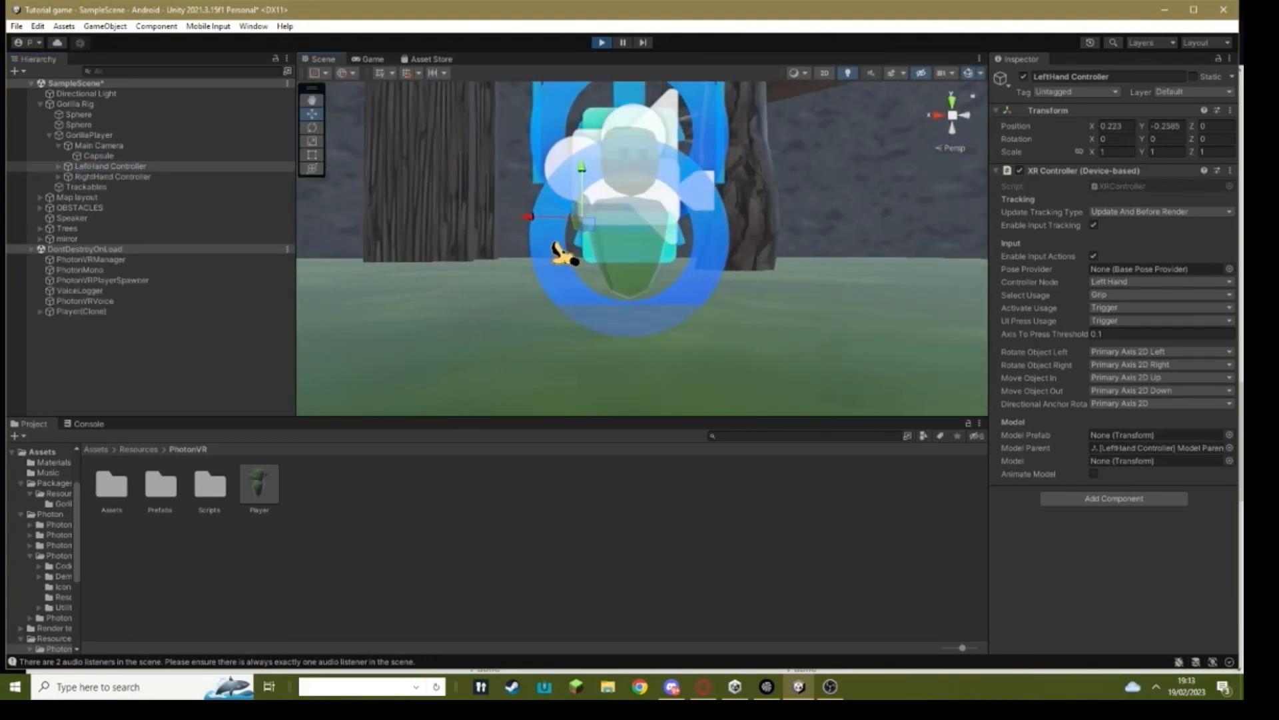
Lower the LeftHand Controller down beside the player's body
right_drag(699, 250, 500, 249)
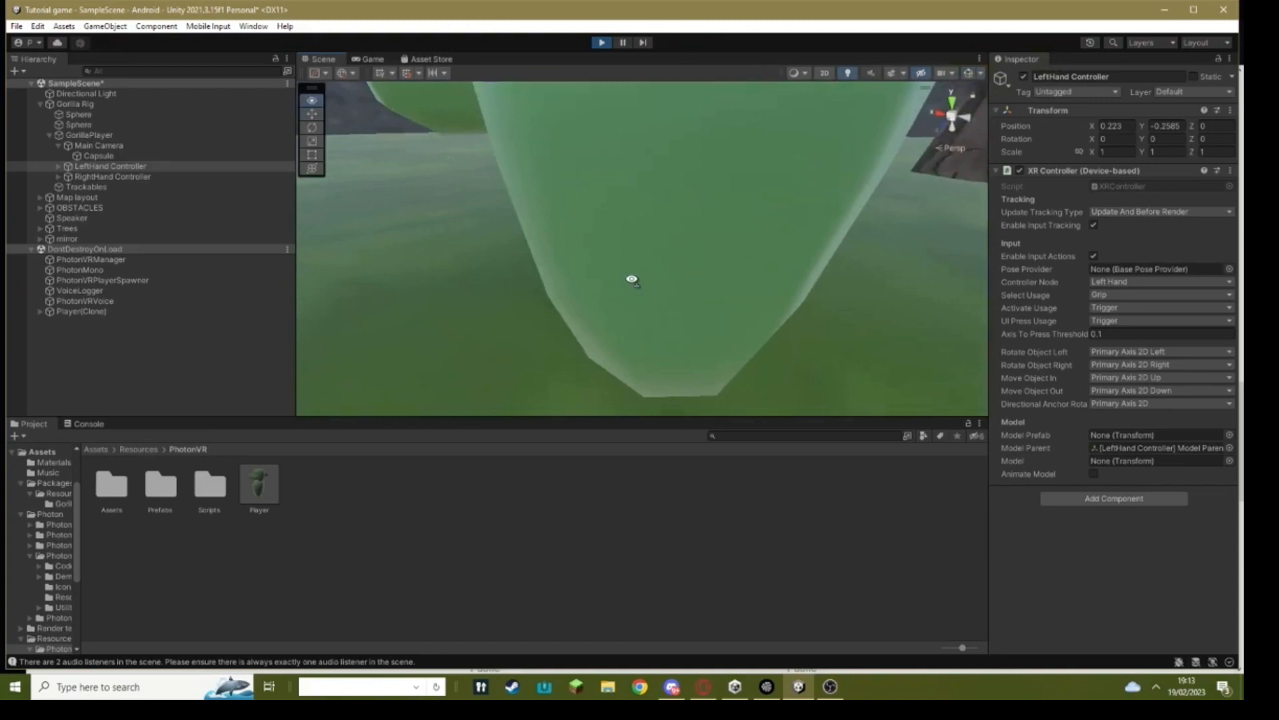
click(640, 350)
click(110, 166)
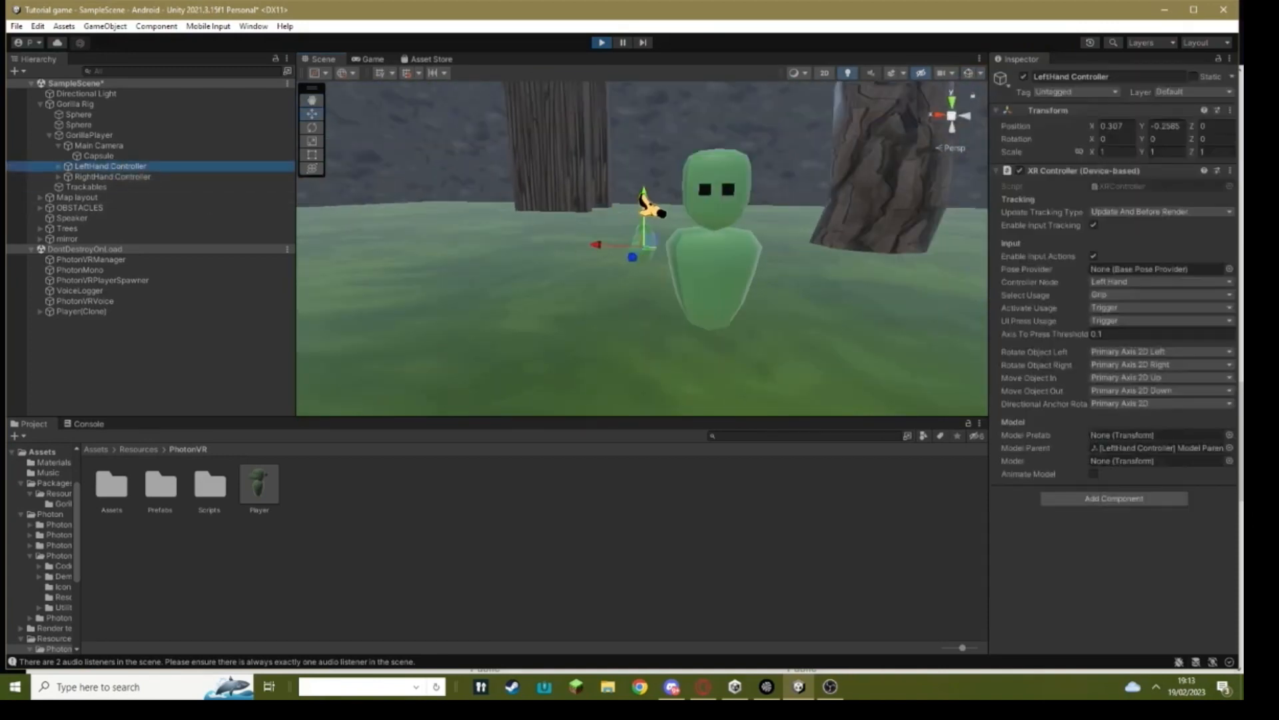
mouse_move(645, 232)
right_down()
mouse_move(666, 314)
mouse_move(552, 278)
mouse_move(620, 360)
right_up()
Fly the scene camera down to ground level beside the spawned green player
key(shift+space)
key(shift+space)
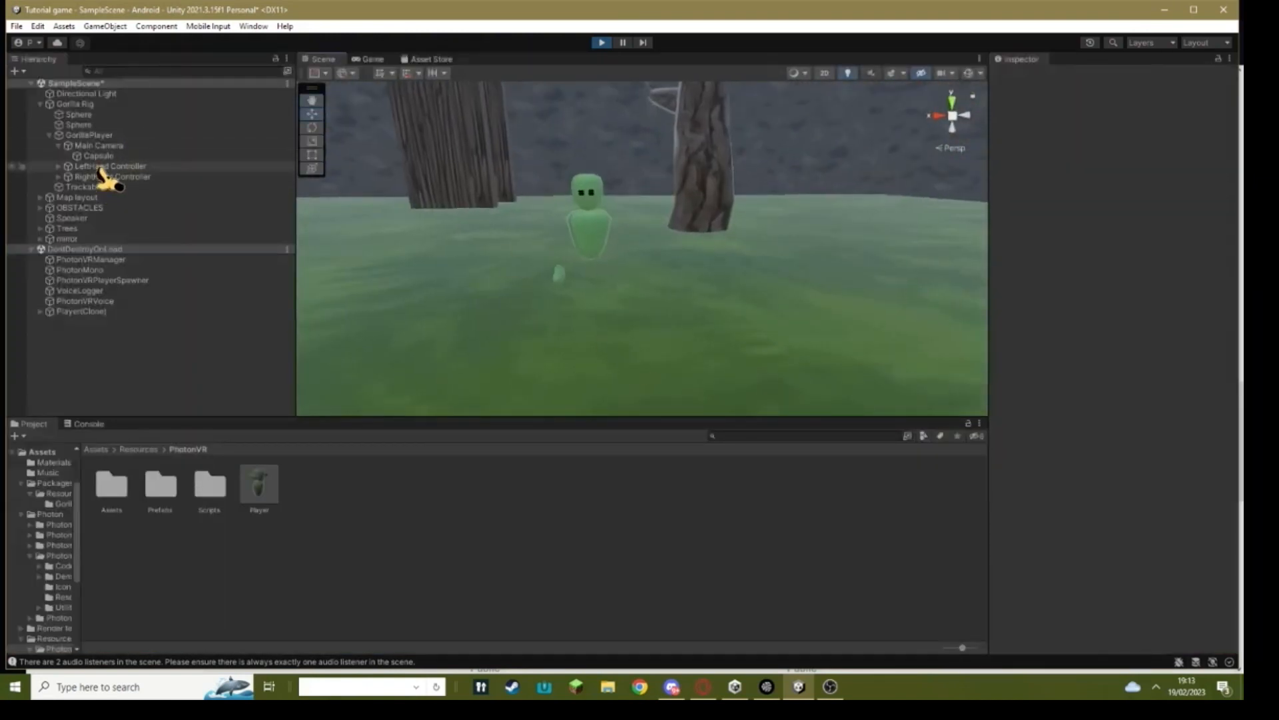
click(112, 177)
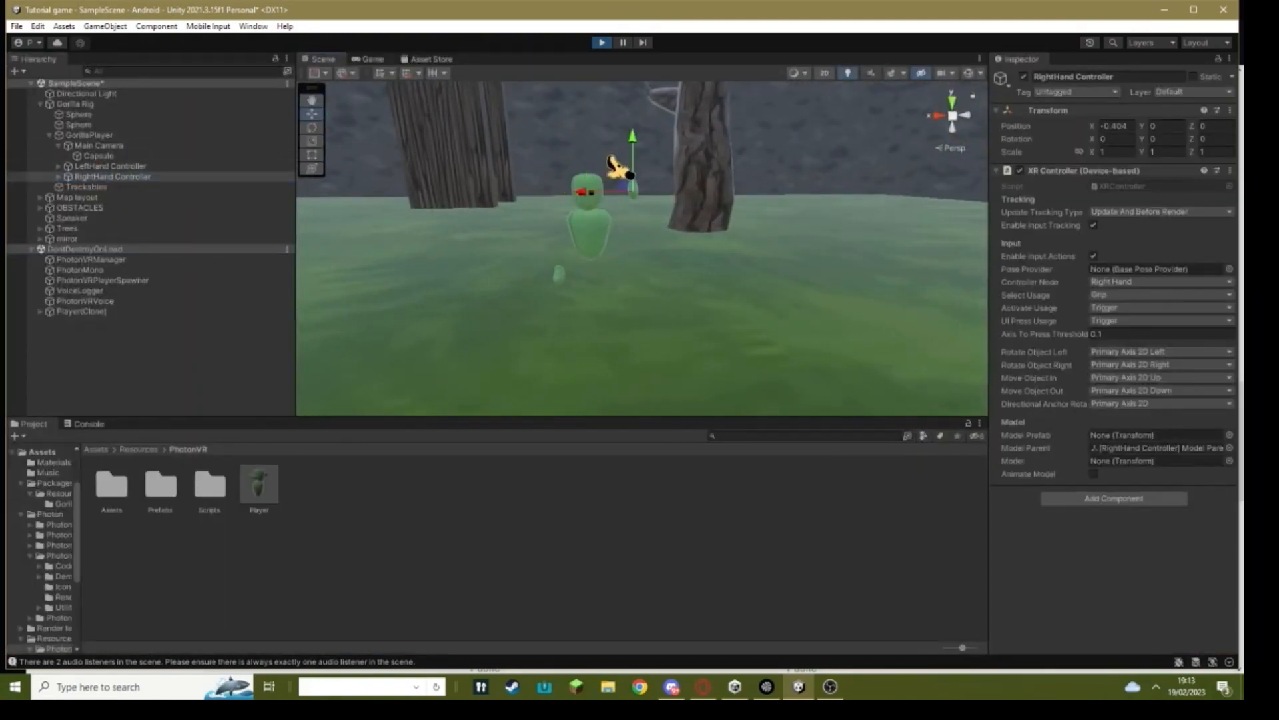
right_drag(654, 250, 640, 160)
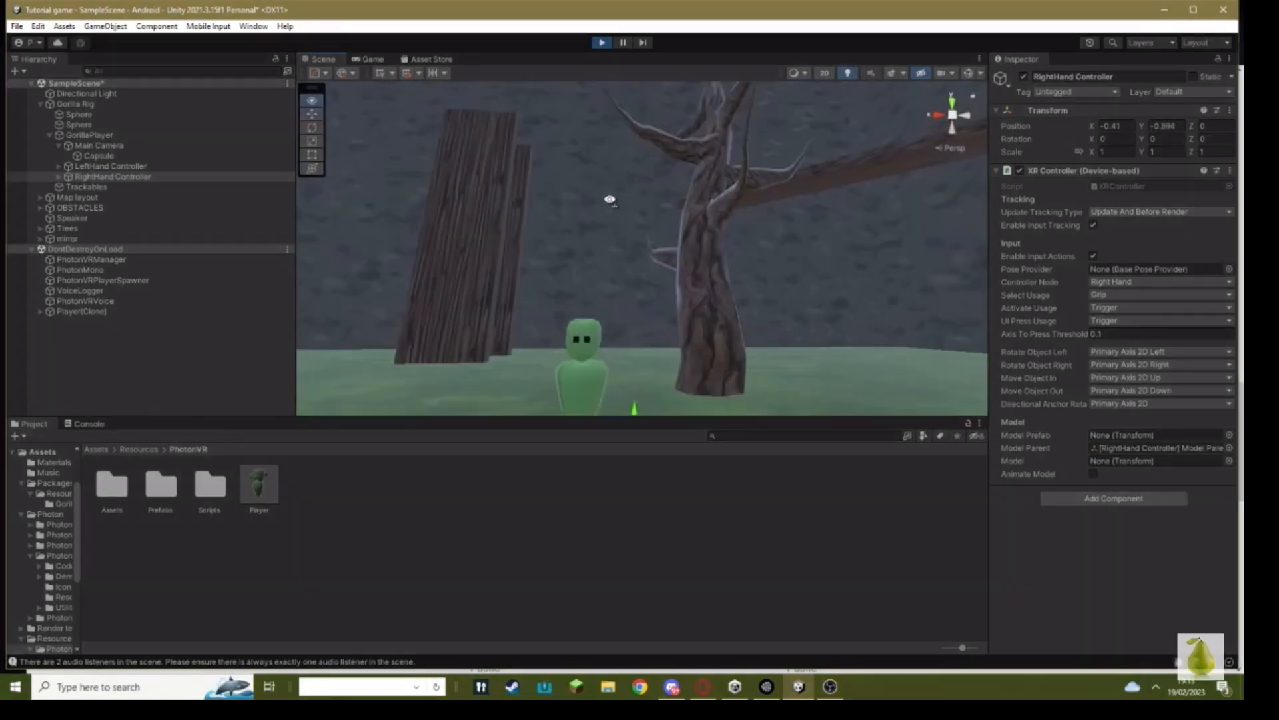
click(640, 330)
right_drag(930, 530, 625, 275)
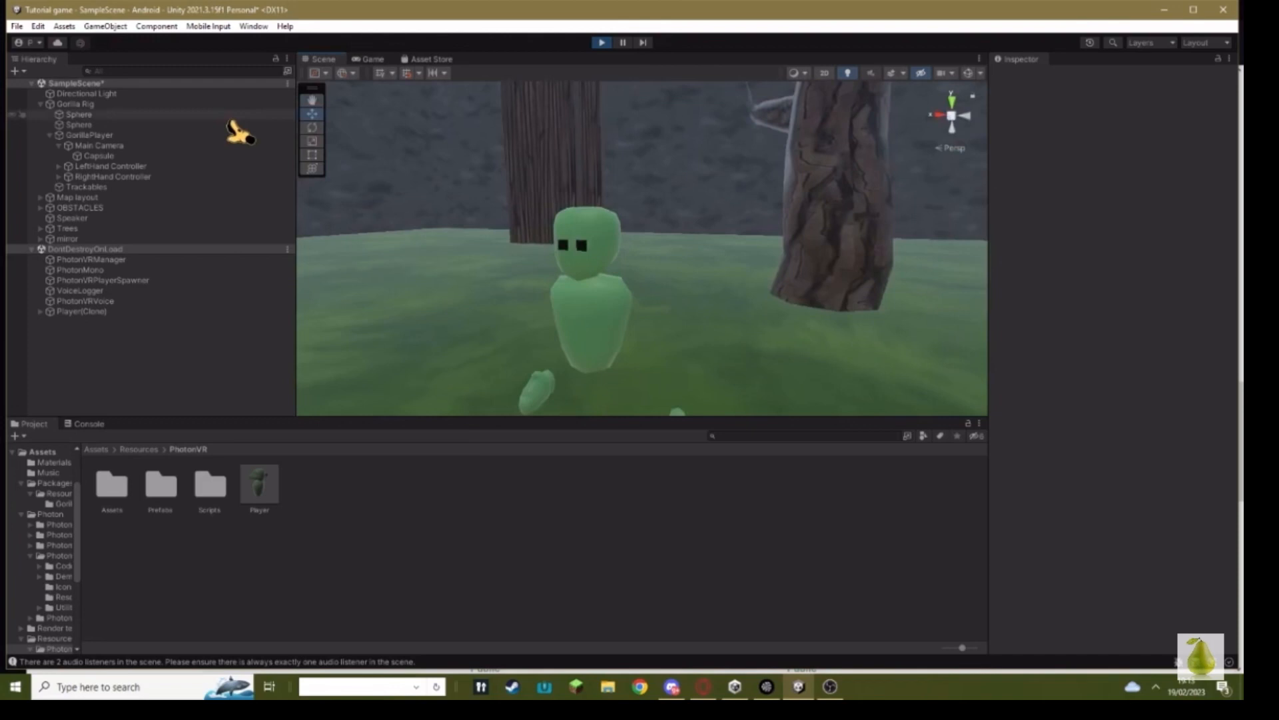
Frame the RightHand Controller and drag it lower so the avatar's right hand nears the ground
double_click(113, 176)
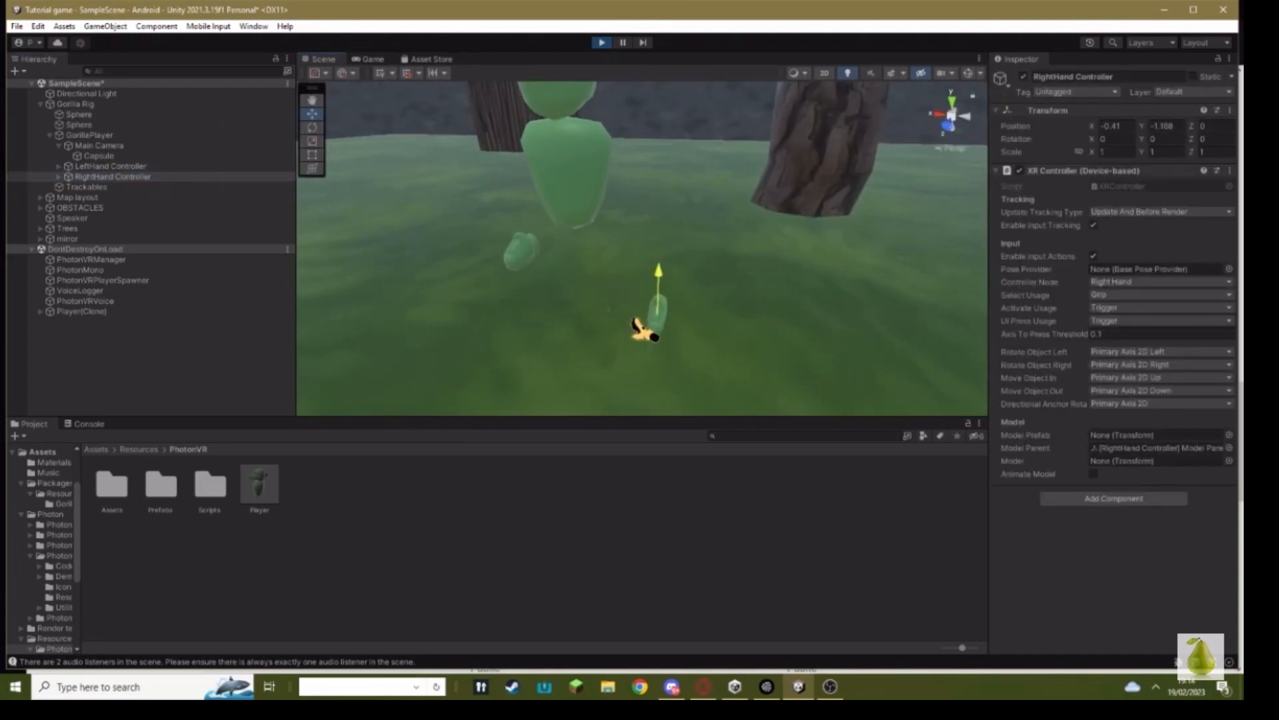
right_drag(638, 328, 612, 118)
click(664, 490)
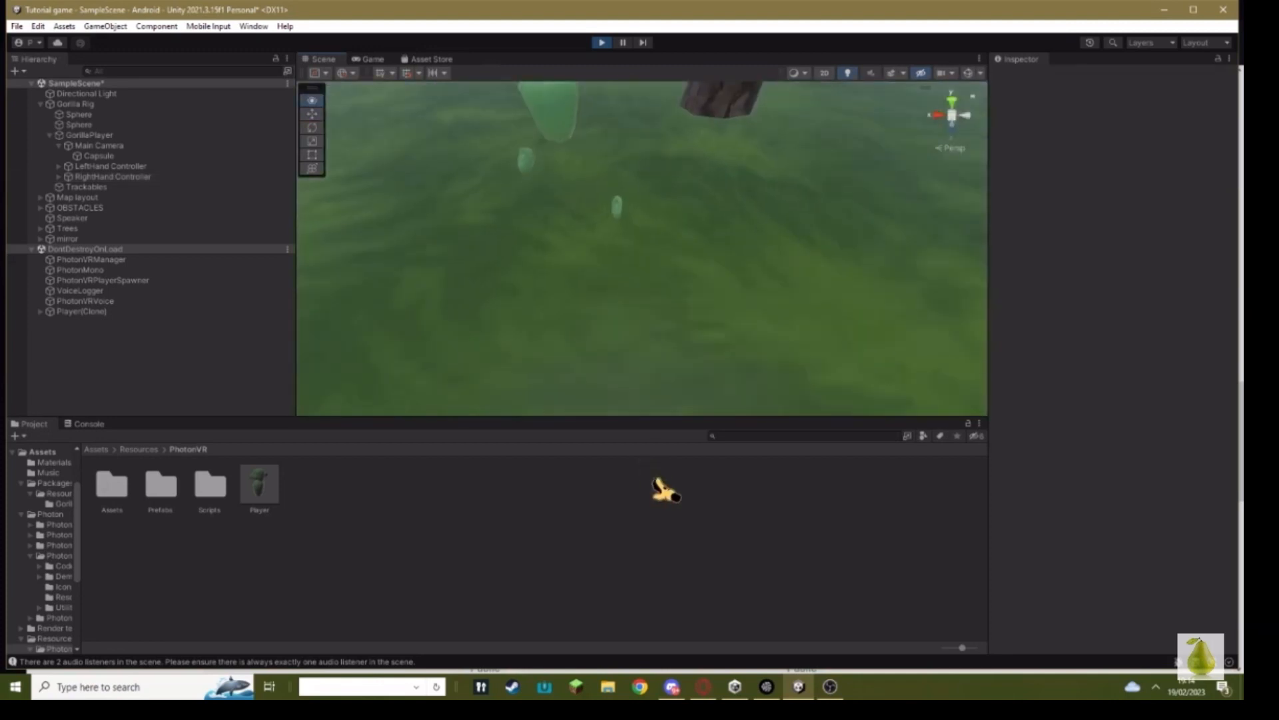